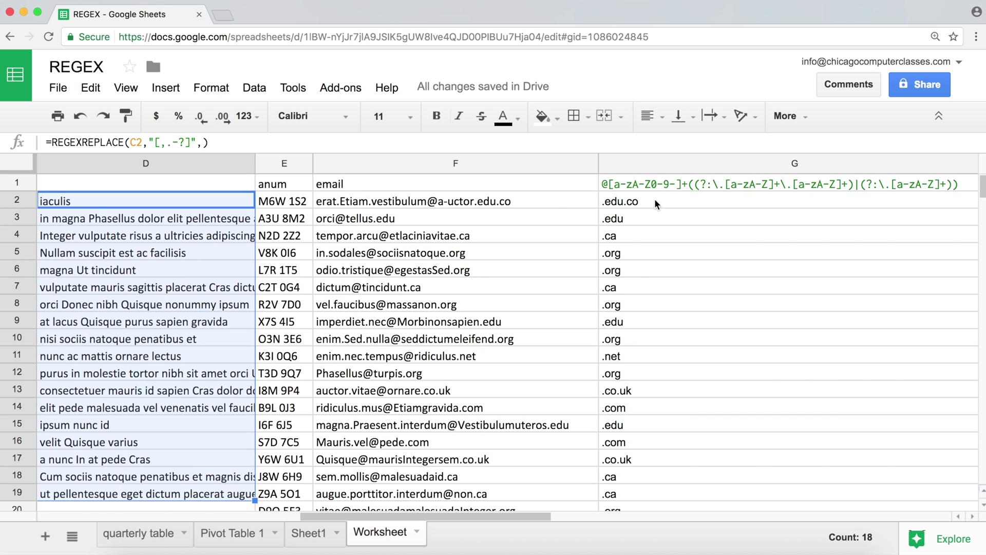
- Insert an empty column to the left of the regex pattern column G
{"action": "left_click", "coordinate": [661, 161]}
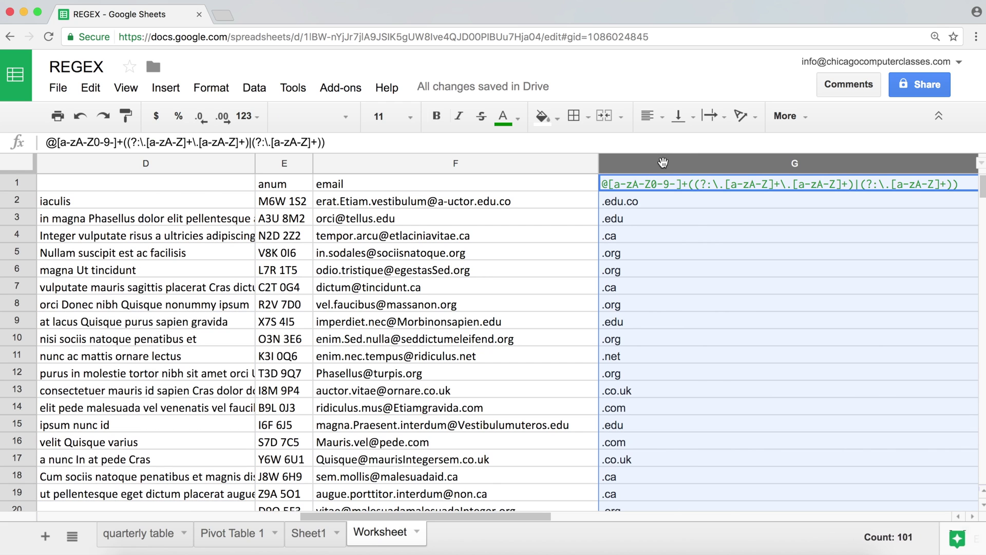
{"action": "right_click", "coordinate": [663, 163]}
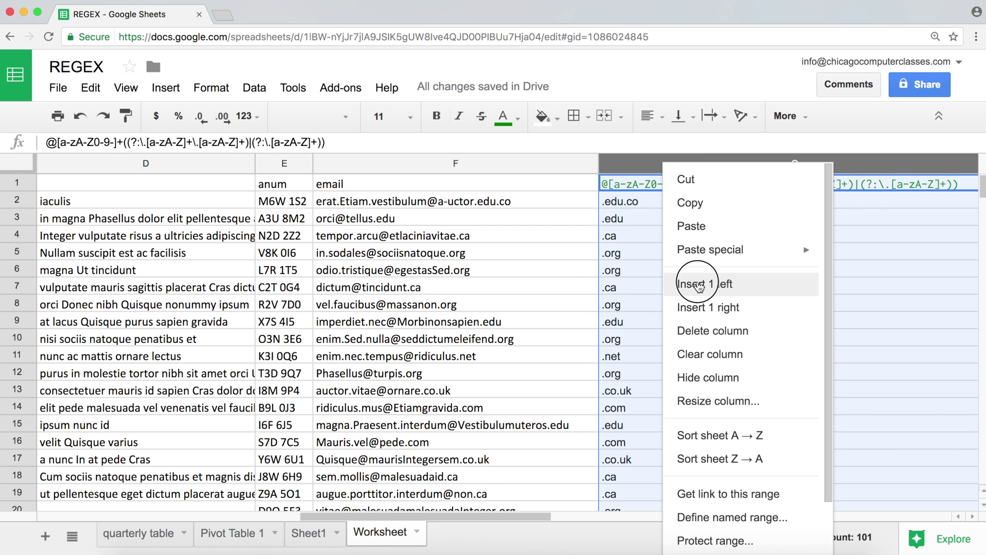
{"action": "left_click", "coordinate": [699, 286]}
- Narrow the new empty column G between the emails and the patterns
{"action": "left_click", "coordinate": [666, 205]}
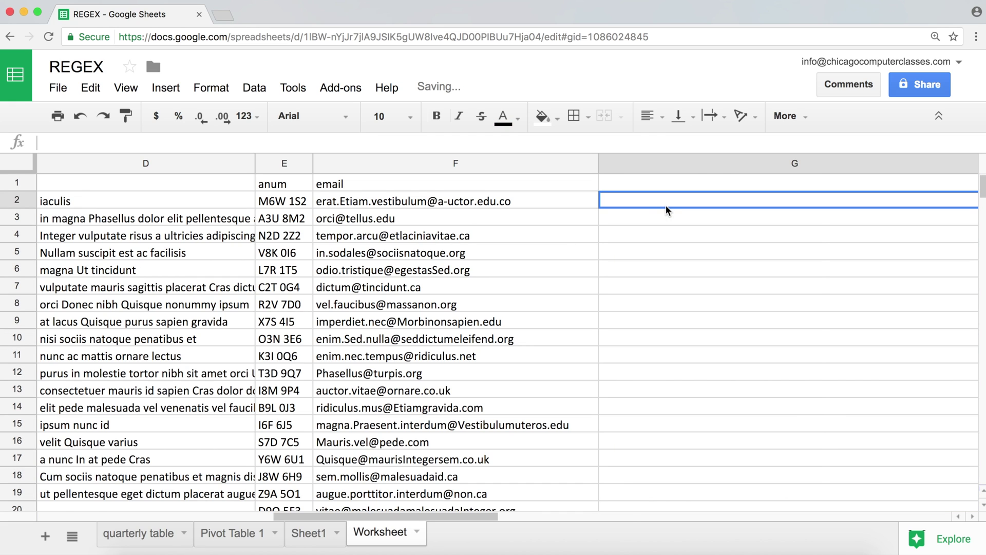
{"action": "scroll", "coordinate": [666, 205], "scroll_direction": "right", "scroll_amount": 5}
{"action": "key", "text": "Left"}
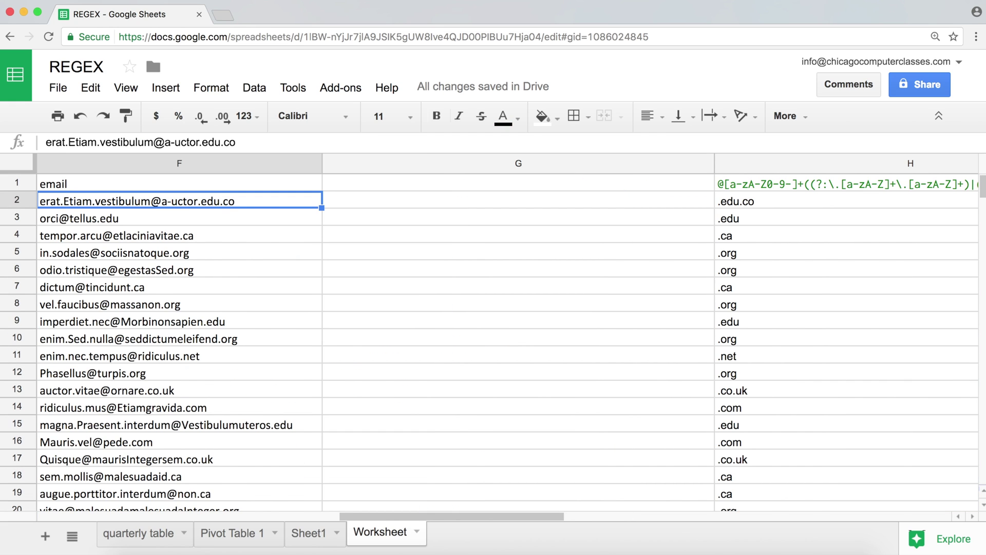
{"action": "key", "text": "Left"}
{"action": "left_click_drag", "start_coordinate": [772, 164], "coordinate": [676, 163]}
{"action": "left_click", "coordinate": [613, 195]}
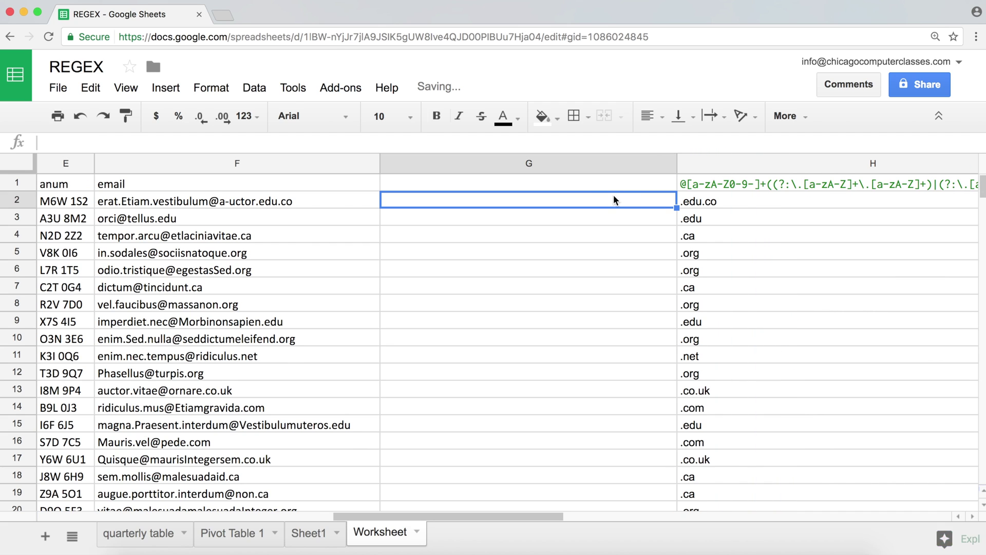
- Enter =REGEXMATCH(F2,"edu") in G2 to test whether the first email contains edu
{"action": "type", "text": "=reg"}
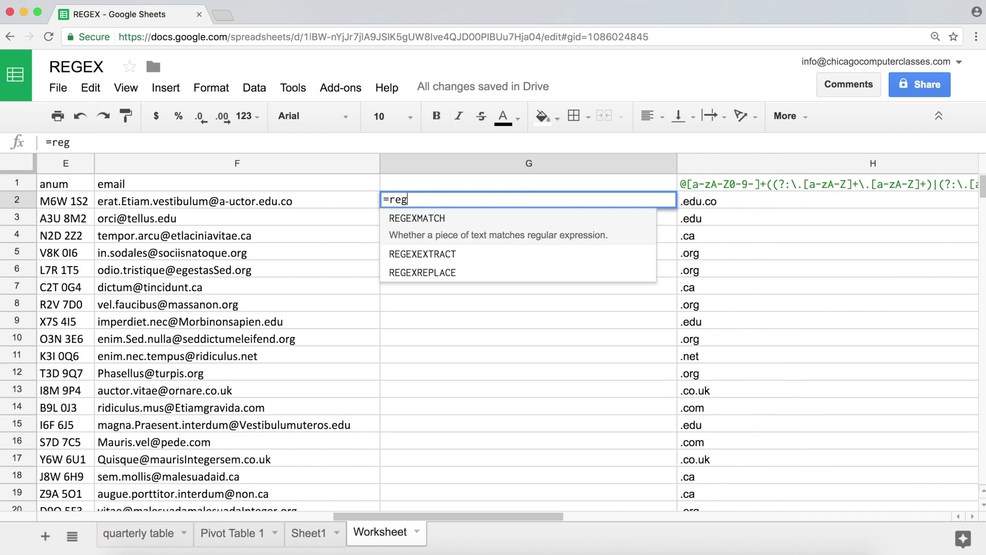
{"action": "key", "text": "Down"}
{"action": "key", "text": "Down"}
{"action": "key", "text": "Up"}
{"action": "key", "text": "Up"}
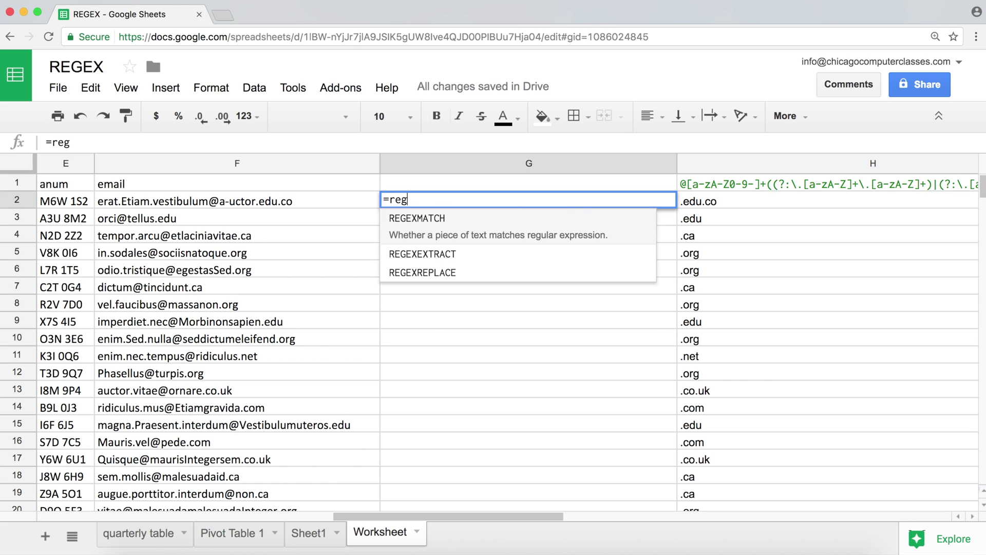
{"action": "key", "text": "Tab"}
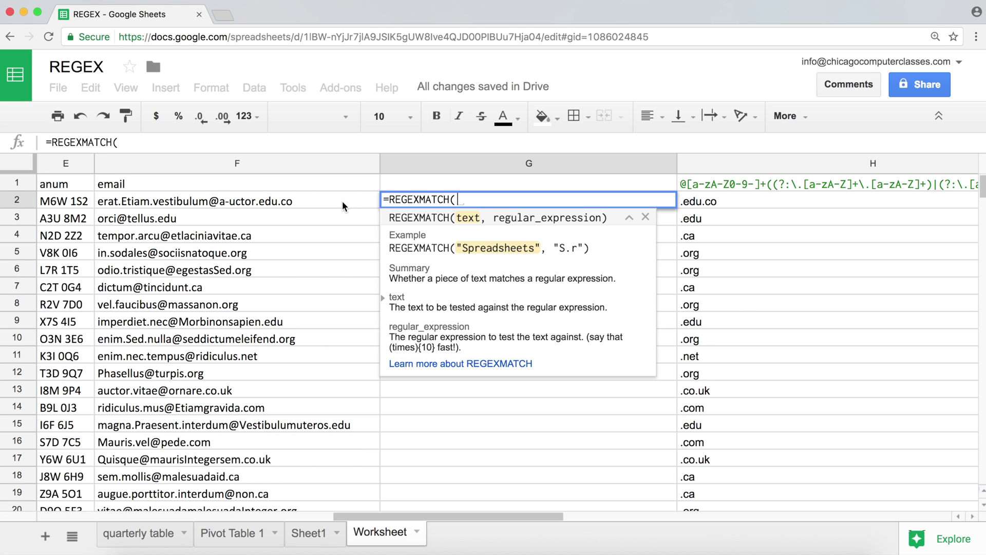
{"action": "left_click", "coordinate": [269, 201]}
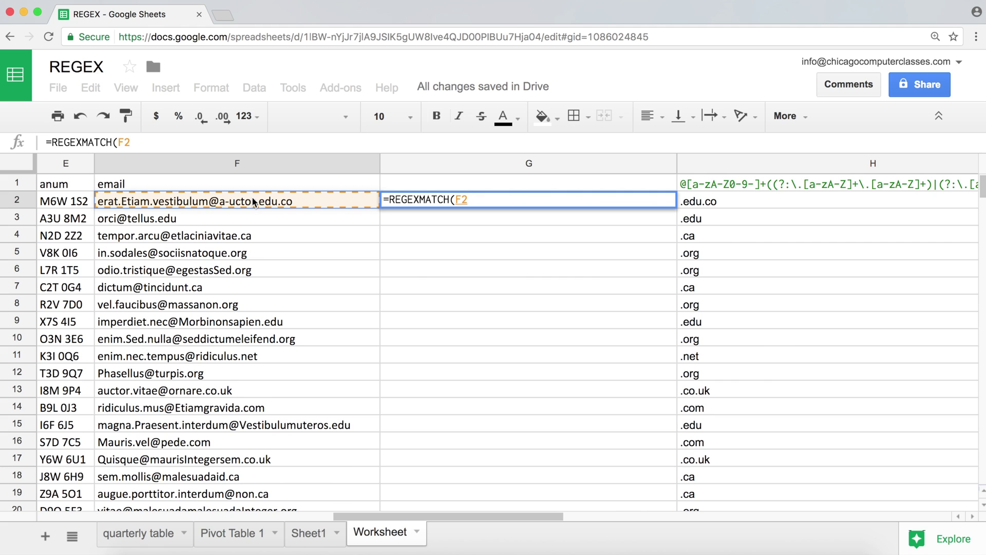
{"action": "type", "text": ", "}
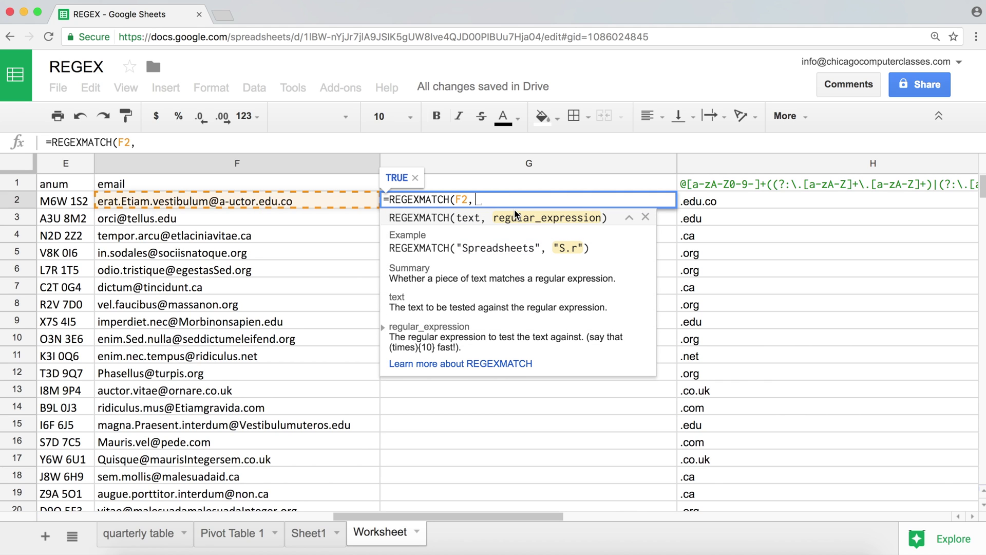
{"action": "type", "text": "\""}
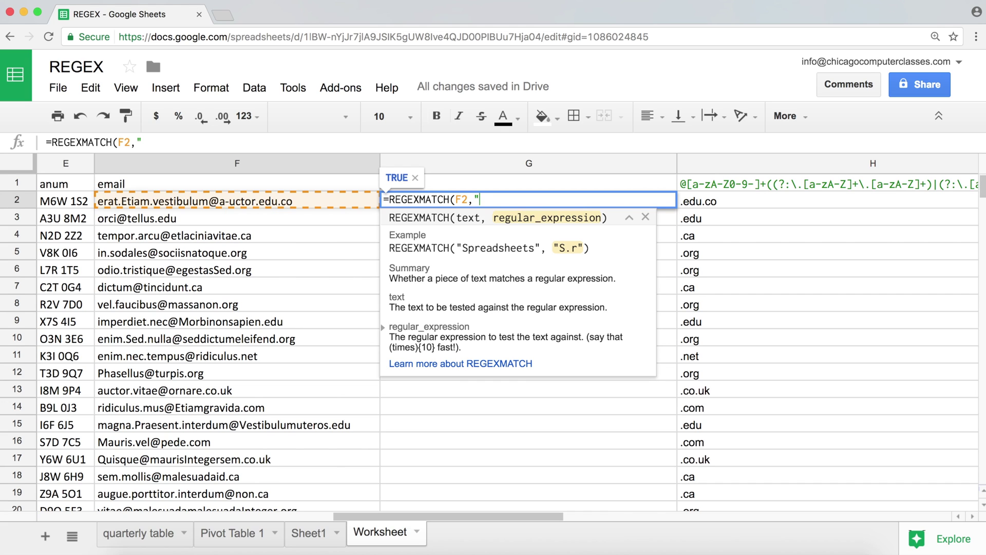
{"action": "type", "text": "edu\""}
{"action": "key", "text": "Return"}
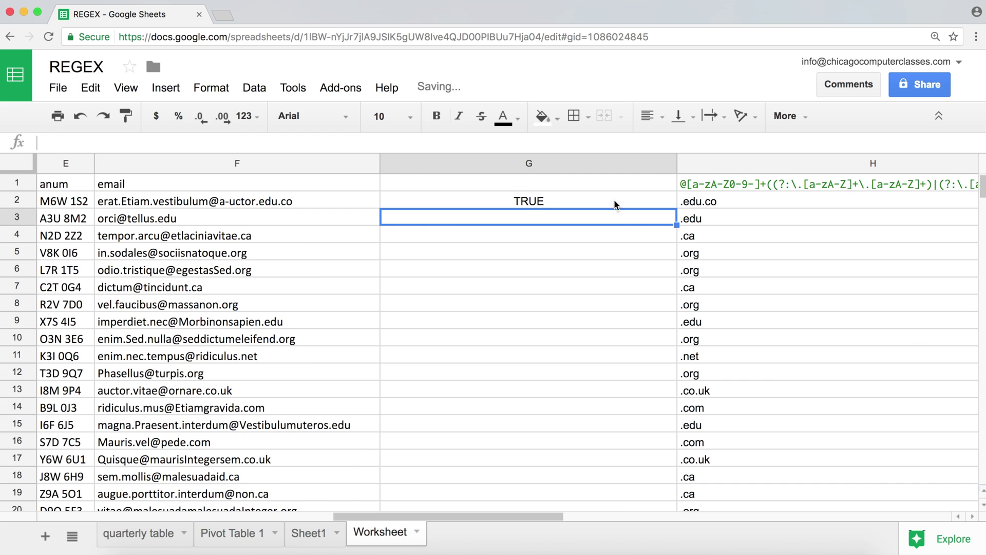
- Copy G2's edu check down to G10, giving TRUE for rows 2, 3 and 9
{"action": "left_click", "coordinate": [628, 198]}
{"action": "left_click_drag", "start_coordinate": [677, 208], "coordinate": [672, 341]}
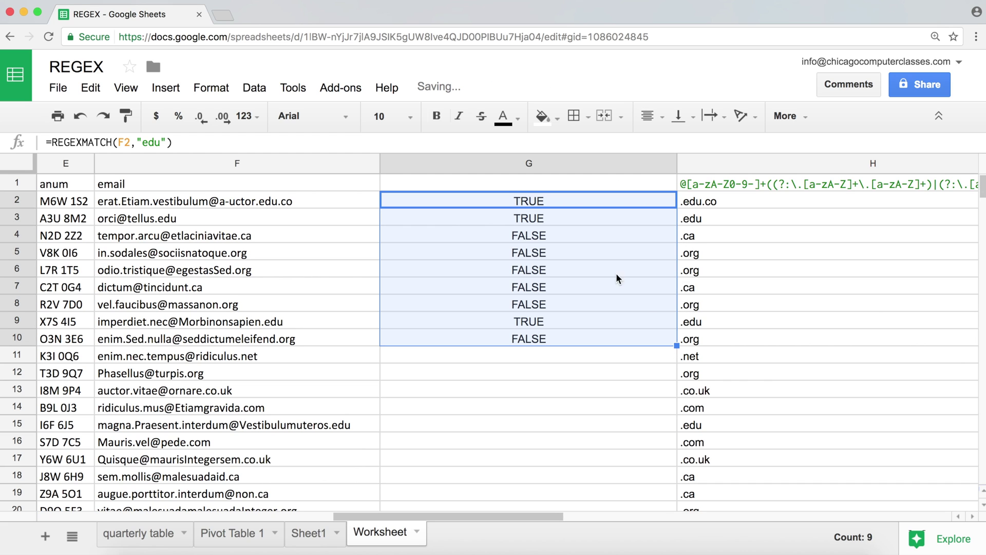
{"action": "left_click", "coordinate": [561, 238]}
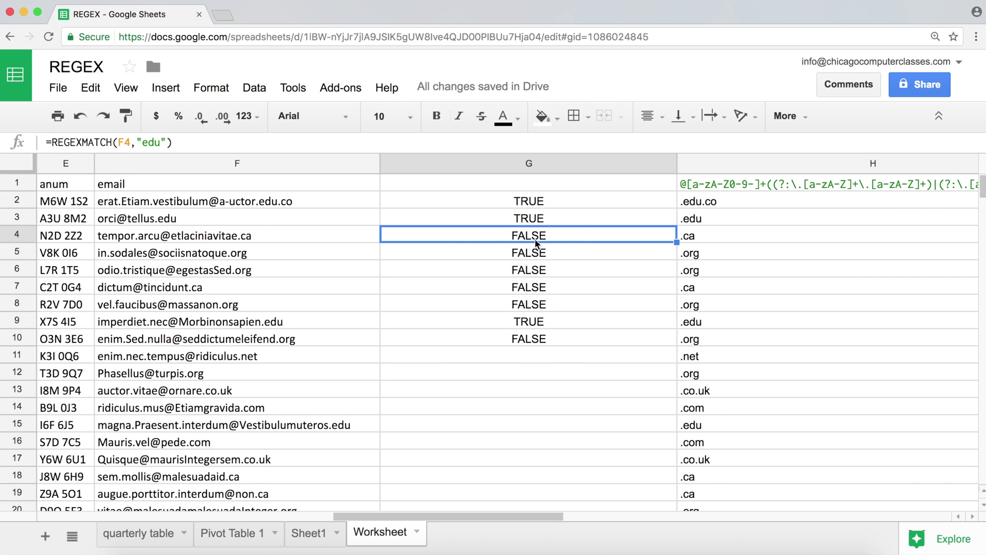
{"action": "left_click", "coordinate": [487, 202]}
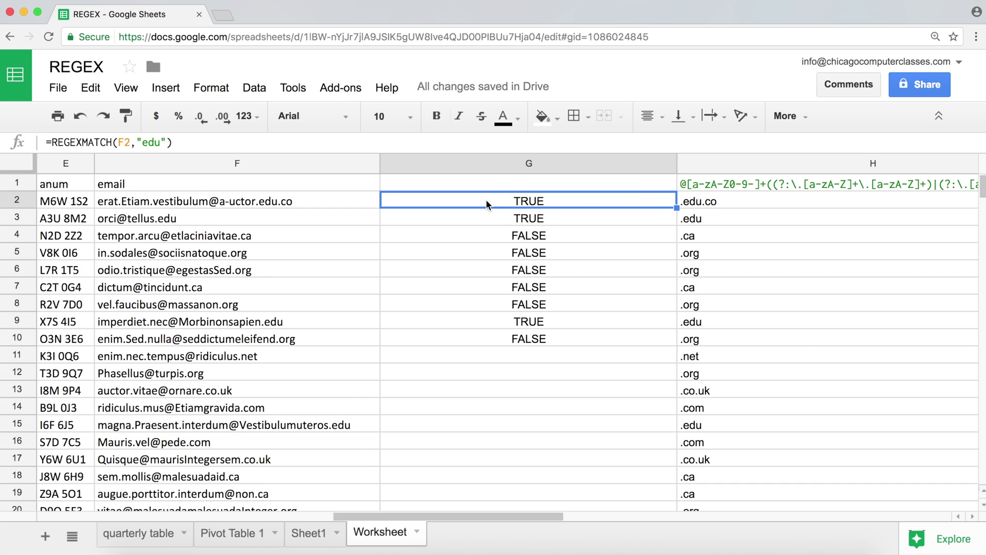
{"action": "double_click", "coordinate": [486, 200]}
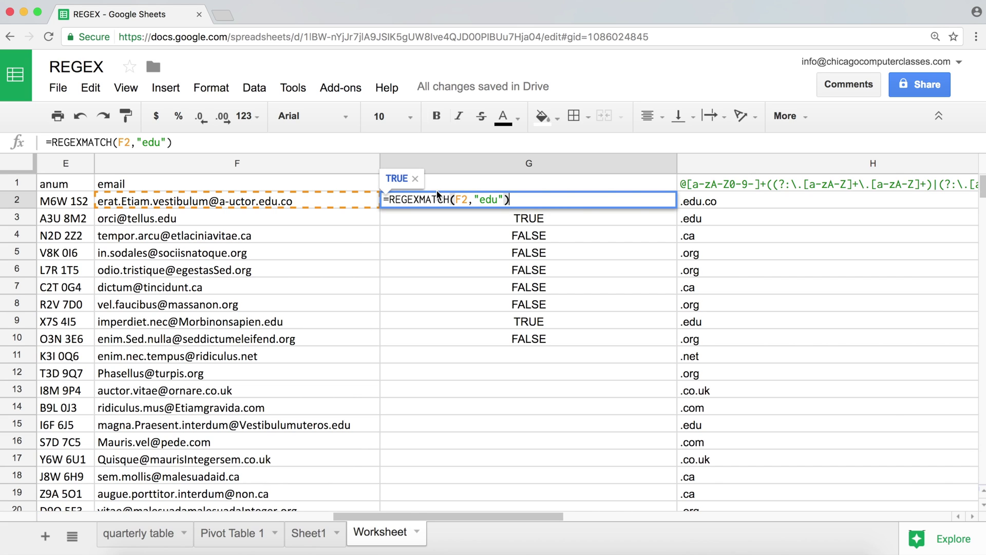
- Replace G2's edu pattern with the character class [a-zA-Z._-]
{"action": "left_click", "coordinate": [491, 199]}
{"action": "left_click", "coordinate": [492, 200]}
{"action": "left_click", "coordinate": [501, 200]}
{"action": "key", "text": "BackSpace"}
{"action": "key", "text": "BackSpace"}
{"action": "key", "text": "BackSpace"}
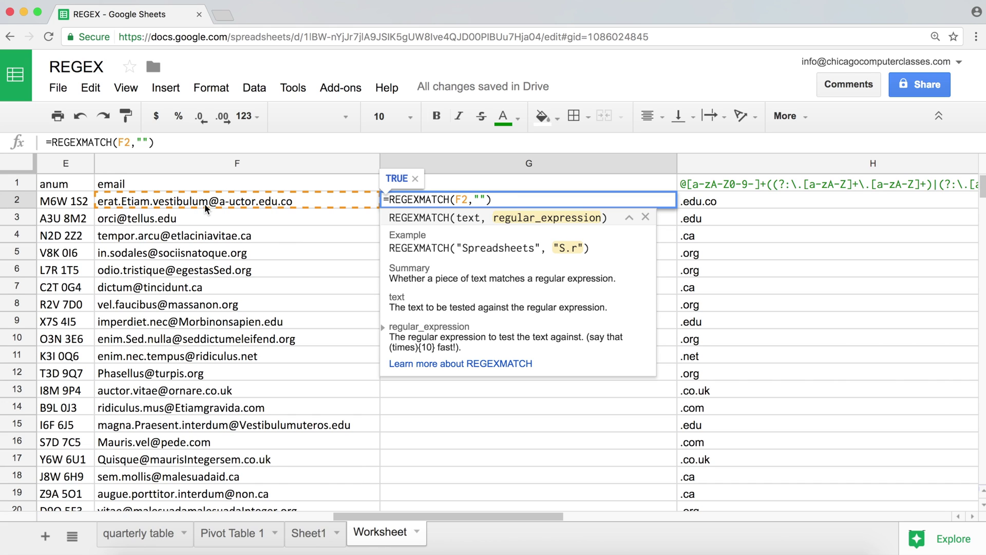
{"action": "type", "text": "[]"}
{"action": "key", "text": "Left"}
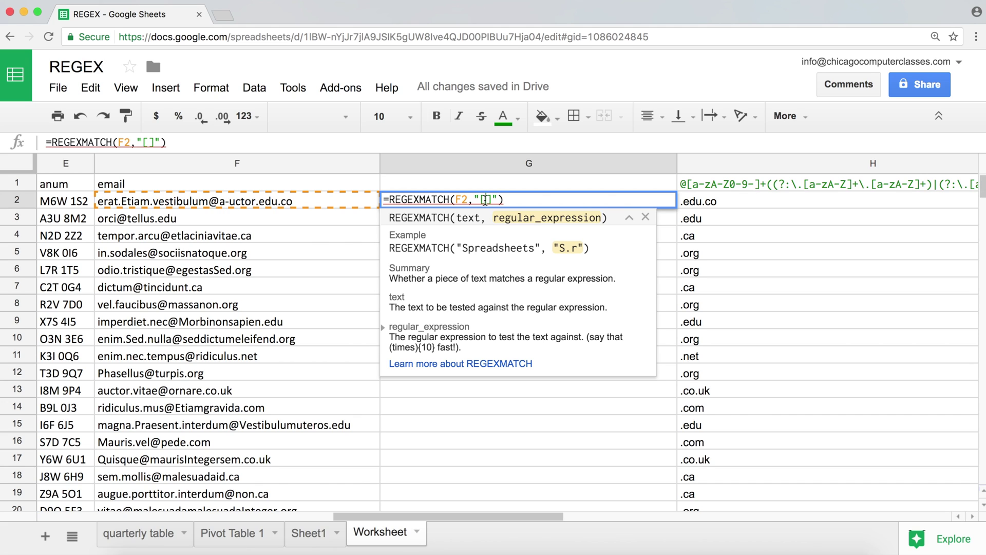
{"action": "type", "text": "a-z"}
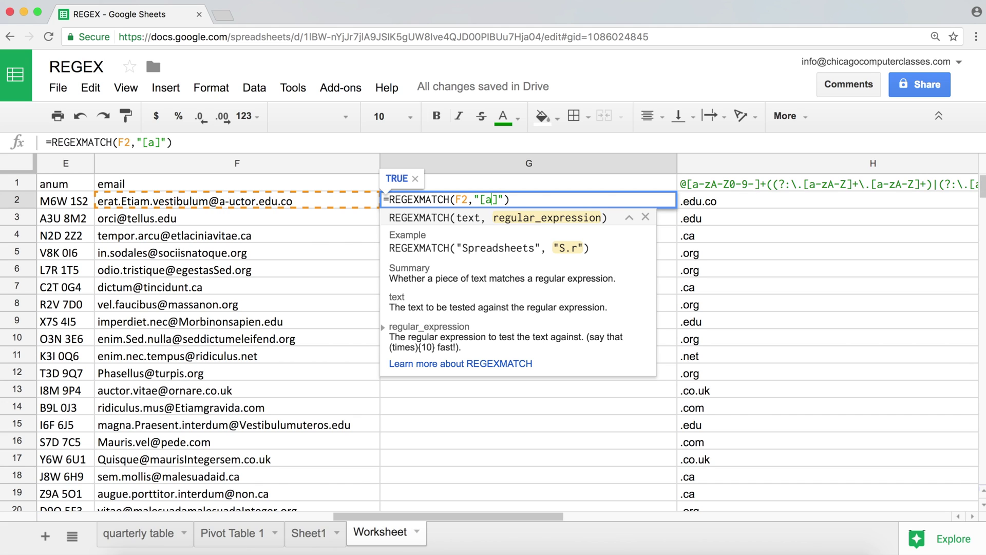
{"action": "type", "text": "A-Z"}
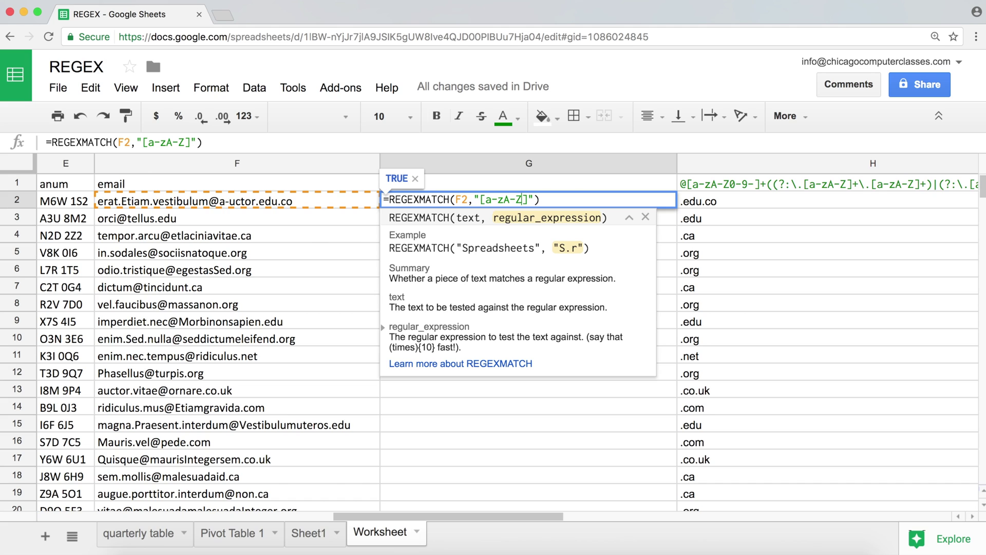
{"action": "type", "text": "._"}
{"action": "type", "text": "-"}
{"action": "left_click", "coordinate": [566, 201]}
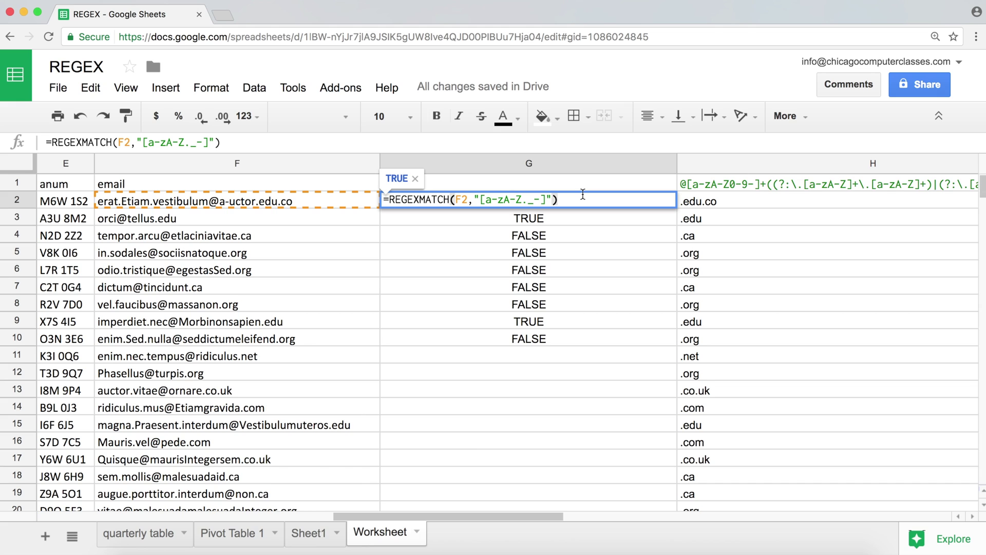
- Commit the [a-zA-Z._-] check in G2 and fill it down to G13
{"action": "key", "text": "Return"}
{"action": "left_click", "coordinate": [620, 200]}
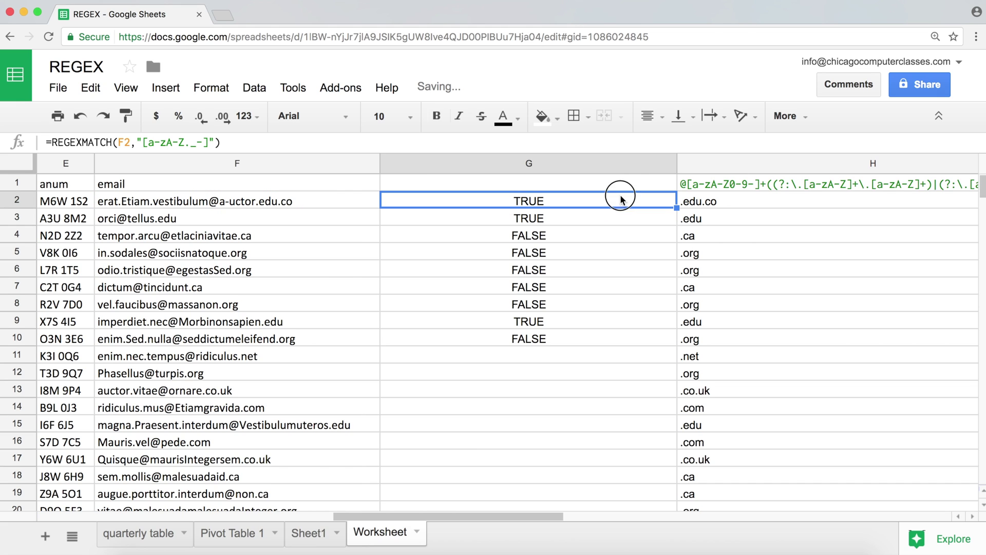
{"action": "left_click_drag", "start_coordinate": [673, 211], "coordinate": [660, 391]}
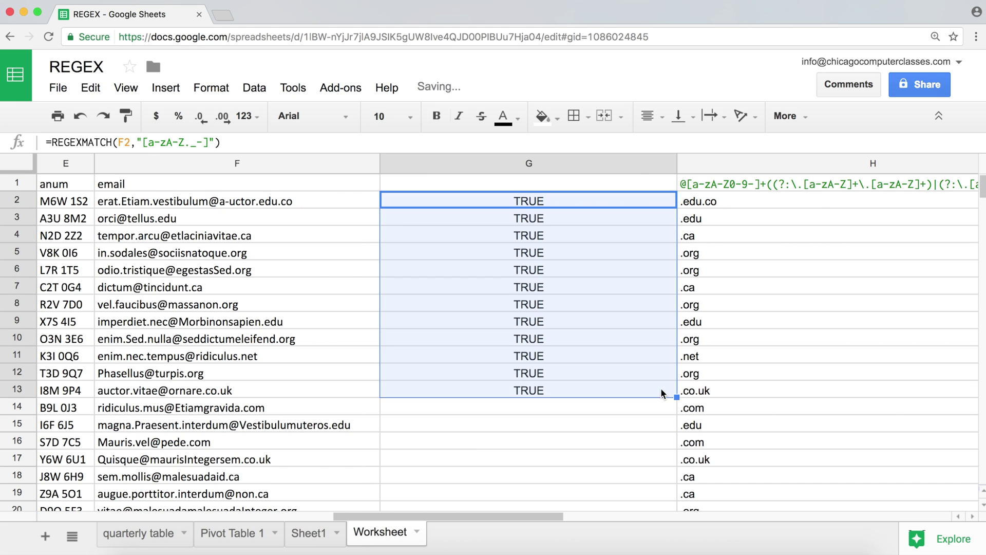
- Add +@ after the character class so G2's pattern becomes [a-zA-Z._-]+@
{"action": "double_click", "coordinate": [529, 205]}
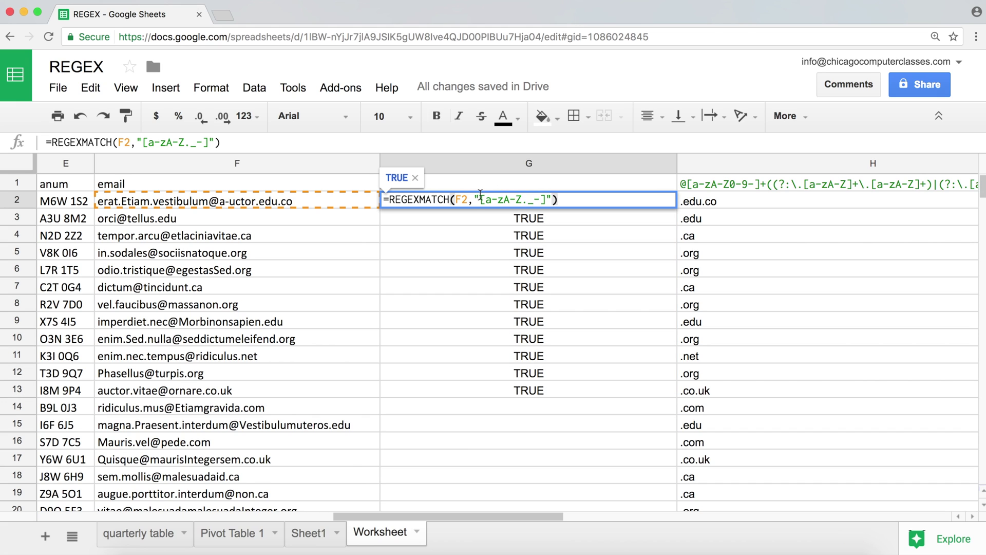
{"action": "left_click_drag", "start_coordinate": [479, 200], "coordinate": [546, 199]}
{"action": "left_click", "coordinate": [548, 200]}
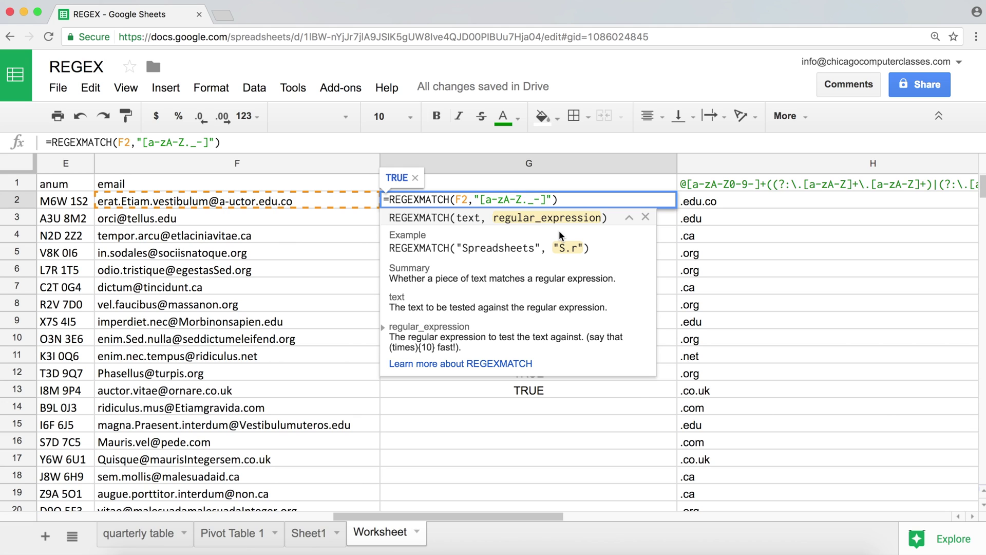
{"action": "type", "text": "+@"}
- Commit the [a-zA-Z._-]+@ check and fill it down to G14
{"action": "key", "text": "Return"}
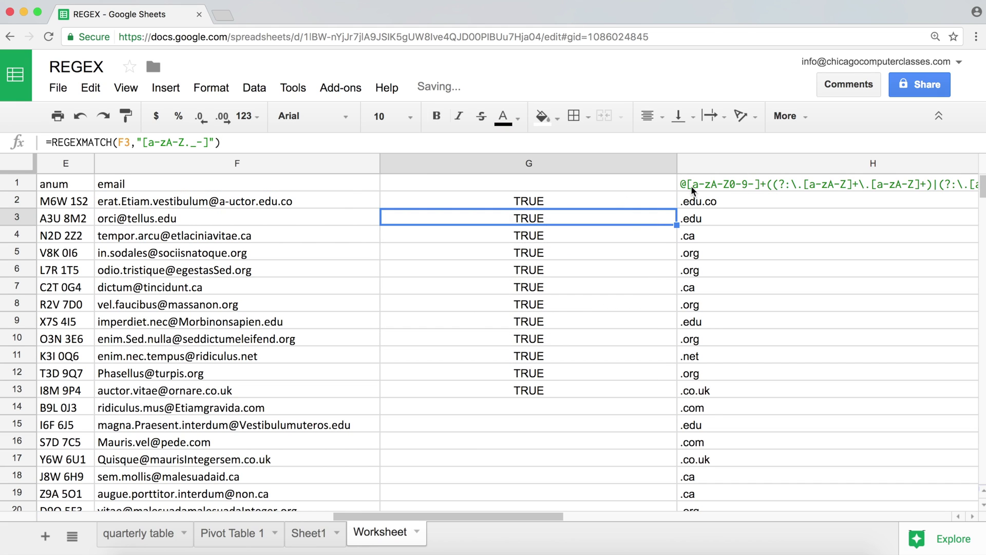
{"action": "left_click", "coordinate": [673, 195]}
{"action": "left_click_drag", "start_coordinate": [677, 207], "coordinate": [672, 409]}
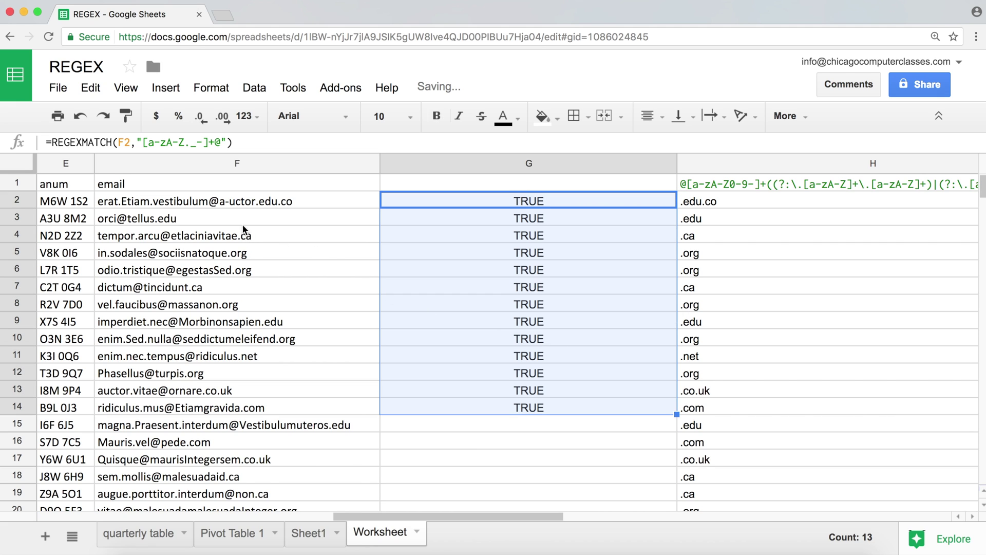
- Delete the @ from F2 to confirm G2 turns FALSE, then undo to restore it
{"action": "double_click", "coordinate": [213, 201]}
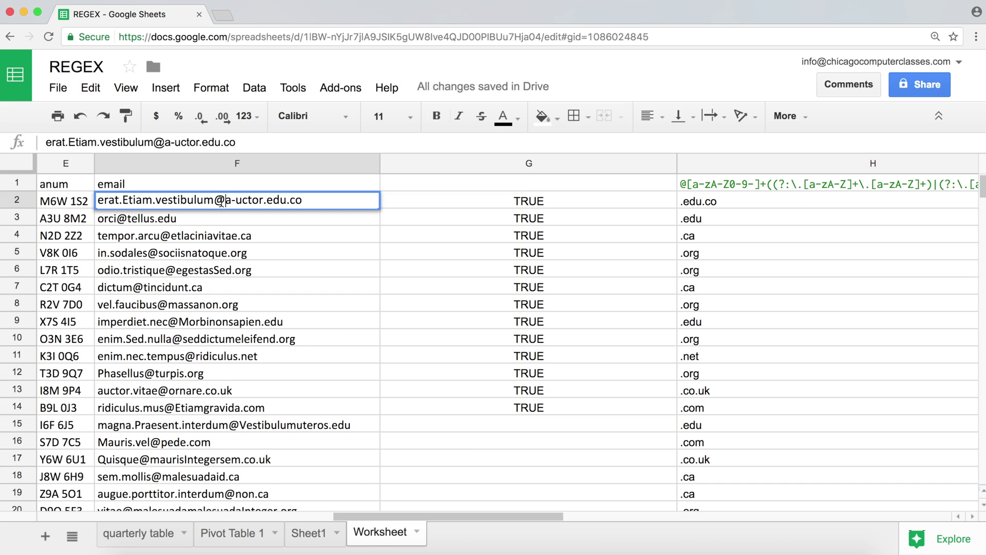
{"action": "key", "text": "BackSpace"}
{"action": "key", "text": "Return"}
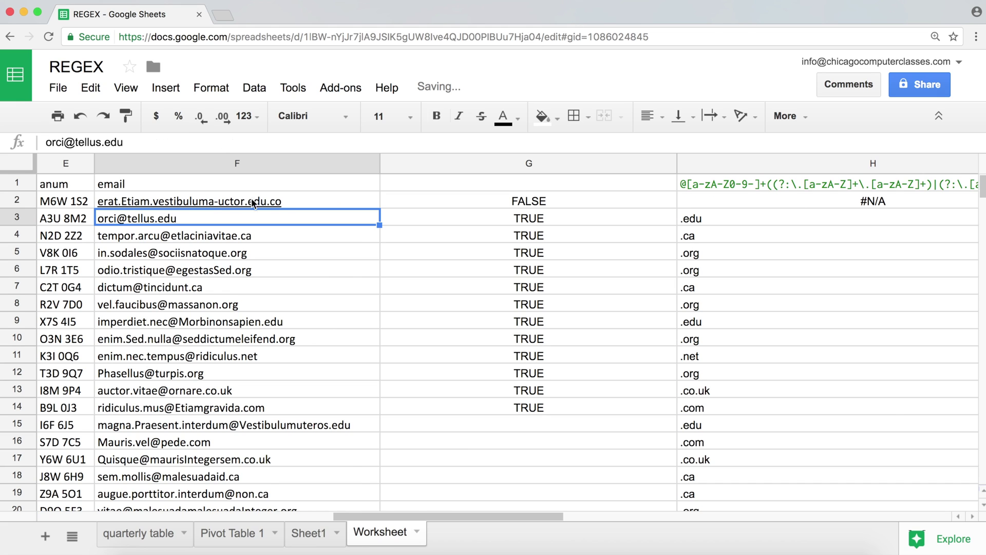
{"action": "left_click", "coordinate": [230, 201]}
{"action": "key", "text": "Return"}
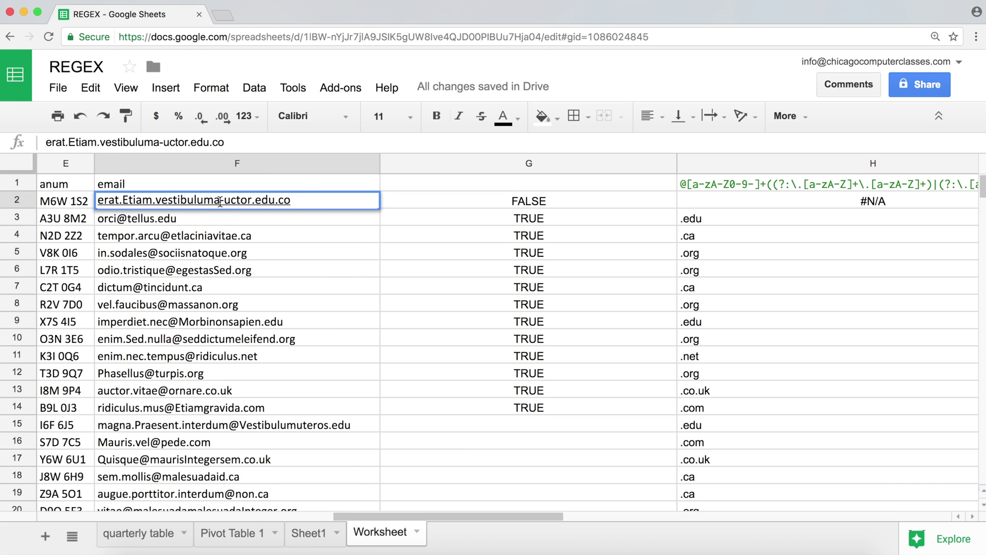
{"action": "left_click", "coordinate": [248, 236]}
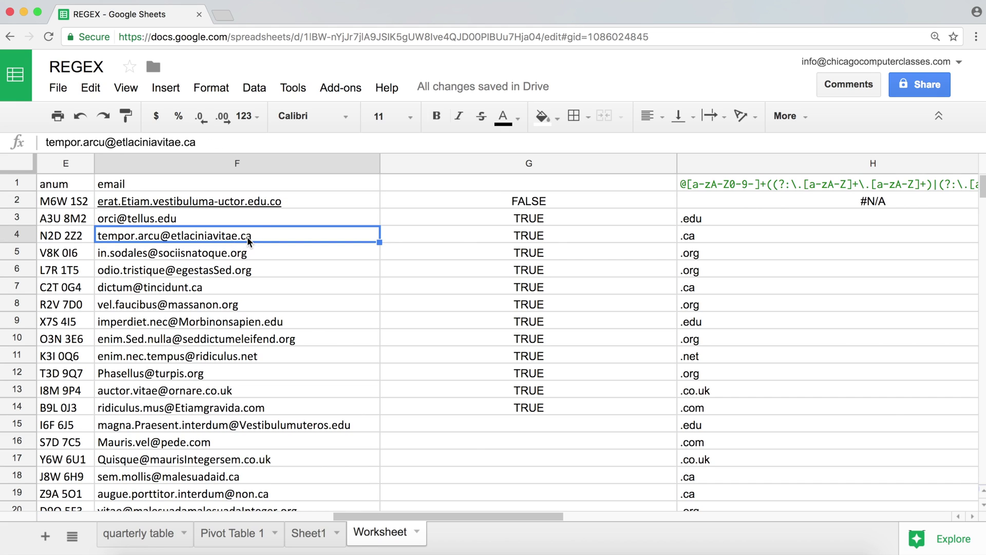
{"action": "key", "text": "super+z"}
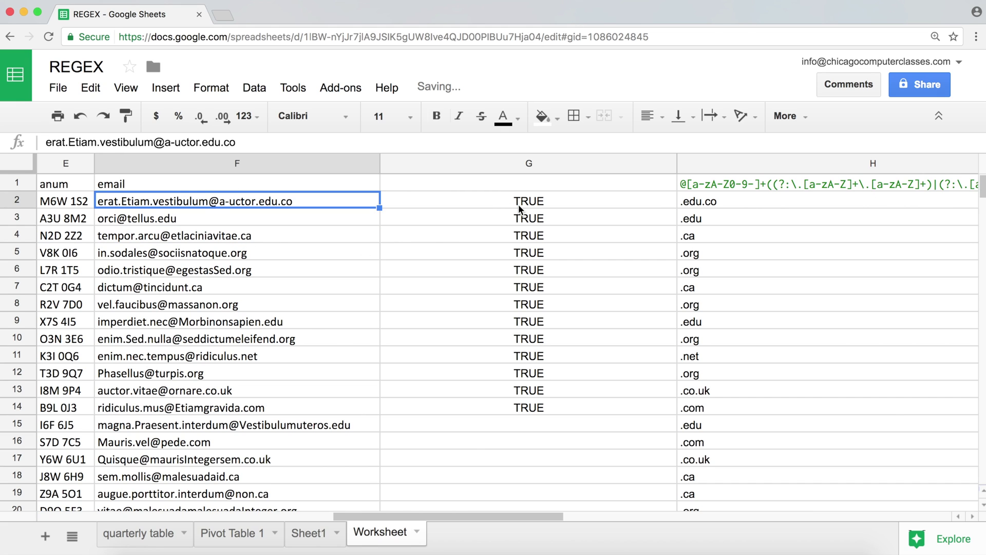
{"action": "left_click", "coordinate": [524, 200]}
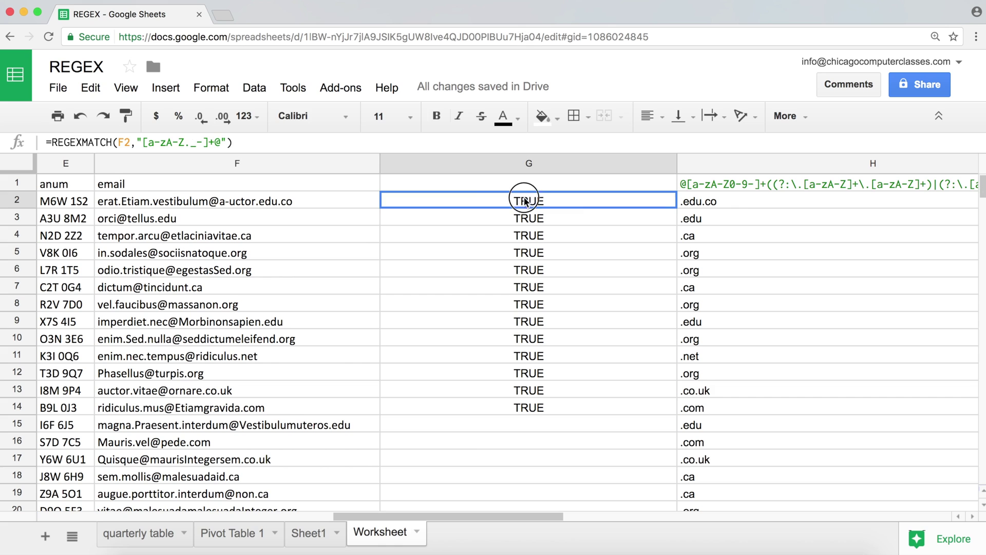
- Append [a-zA-Z-] after +@ in G2, making the pattern "[a-zA-Z._-]+@[a-zA-Z-]"
{"action": "double_click", "coordinate": [524, 201]}
{"action": "left_click", "coordinate": [545, 199]}
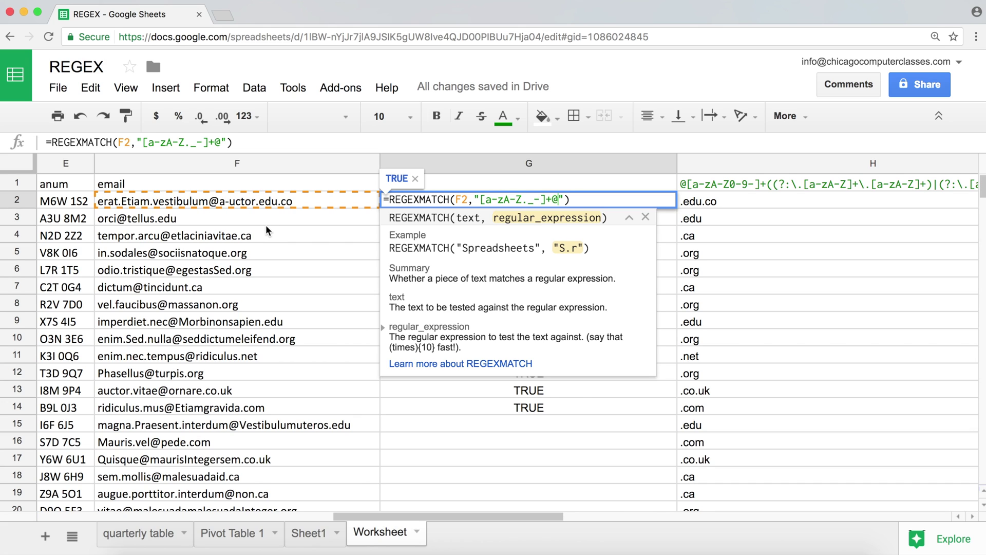
{"action": "type", "text": "[]"}
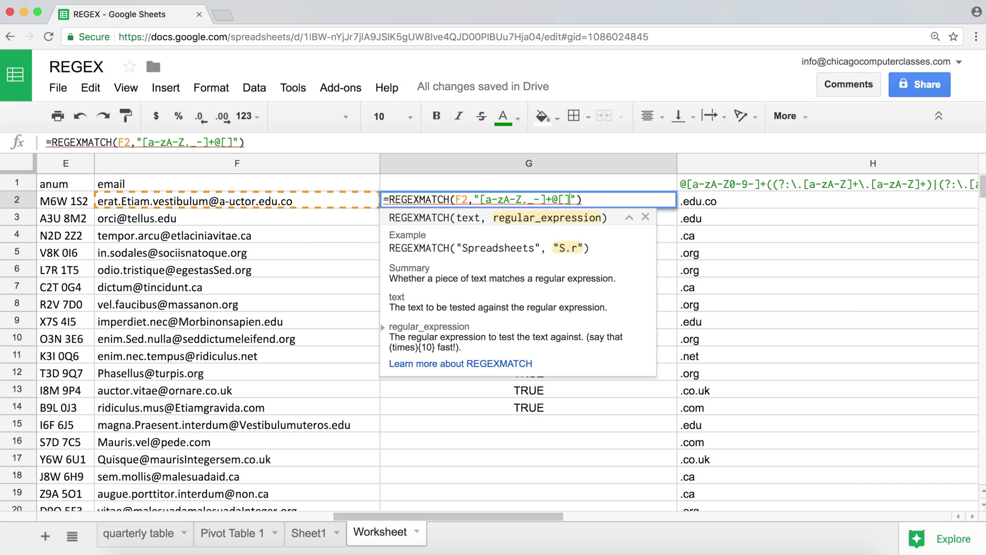
{"action": "left_click", "coordinate": [570, 201]}
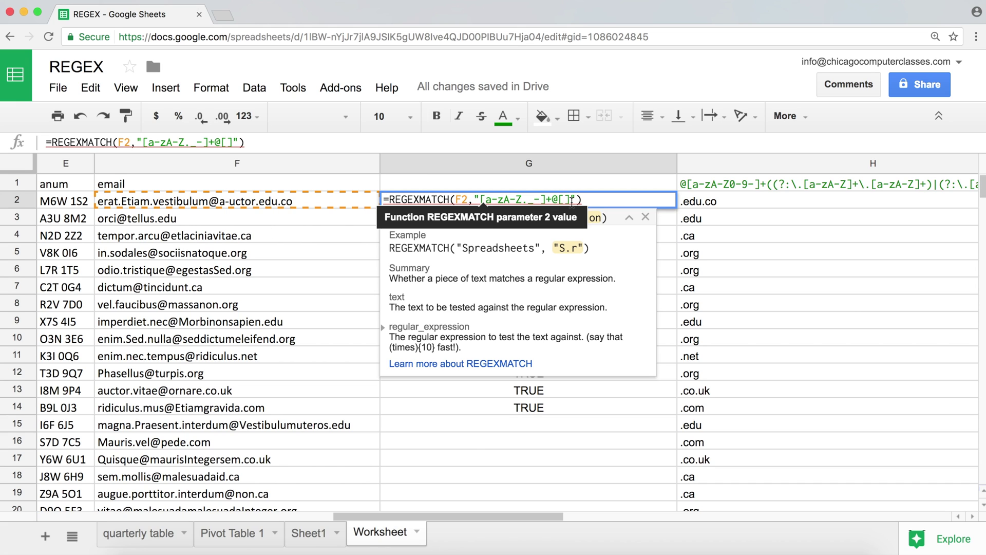
{"action": "type", "text": "a-z"}
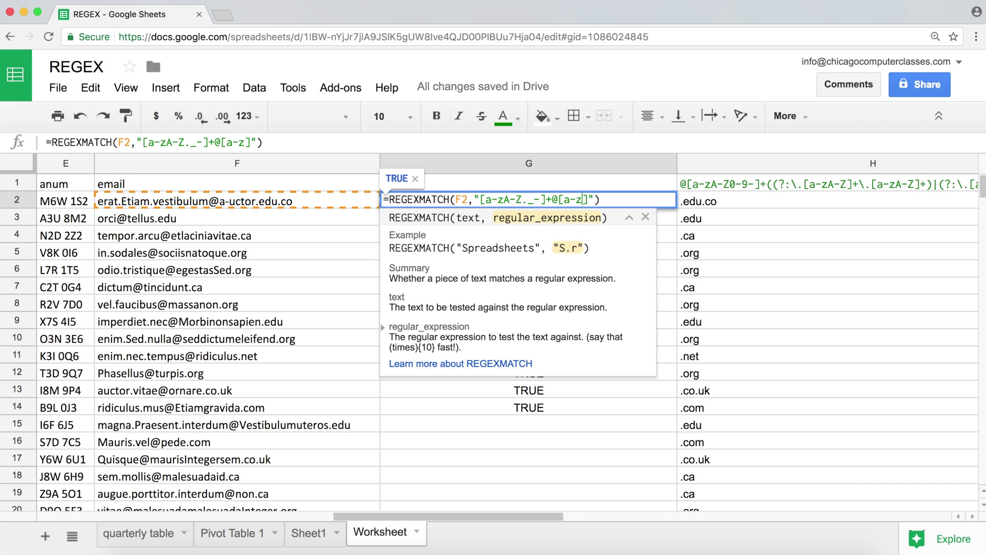
{"action": "type", "text": "A-Z"}
{"action": "type", "text": "-"}
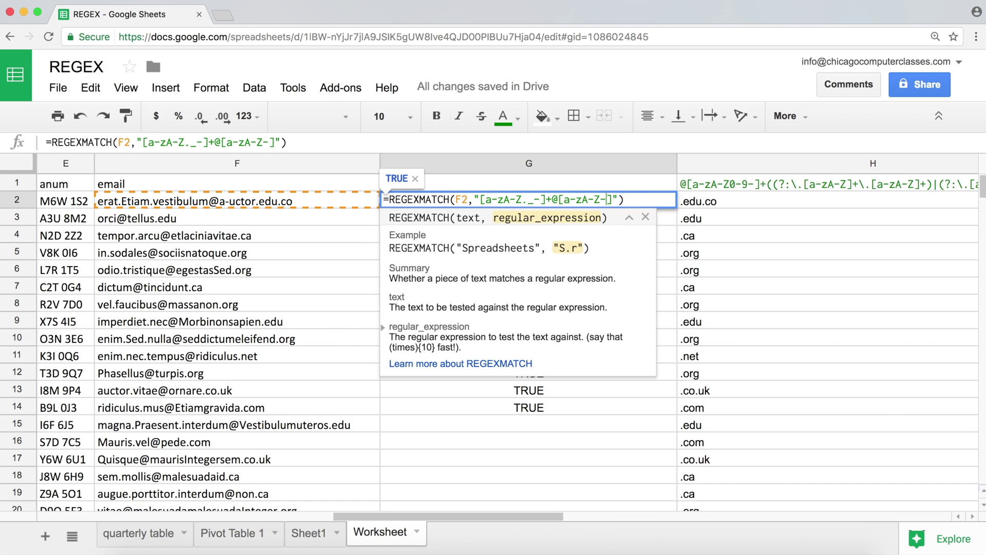
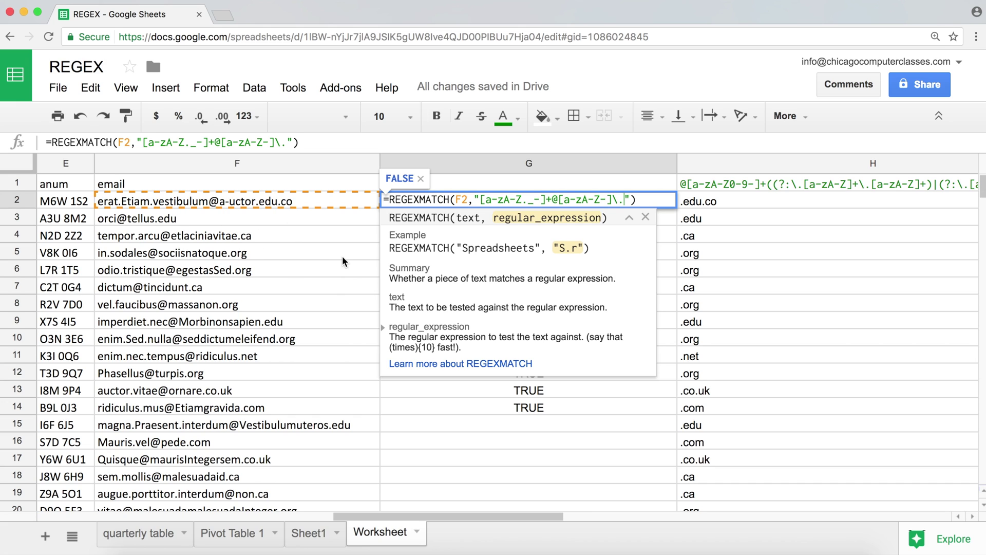
- Add a letters-only extension [a-zA-Z]+ to G2's email pattern
{"action": "type", "text": "[]"}
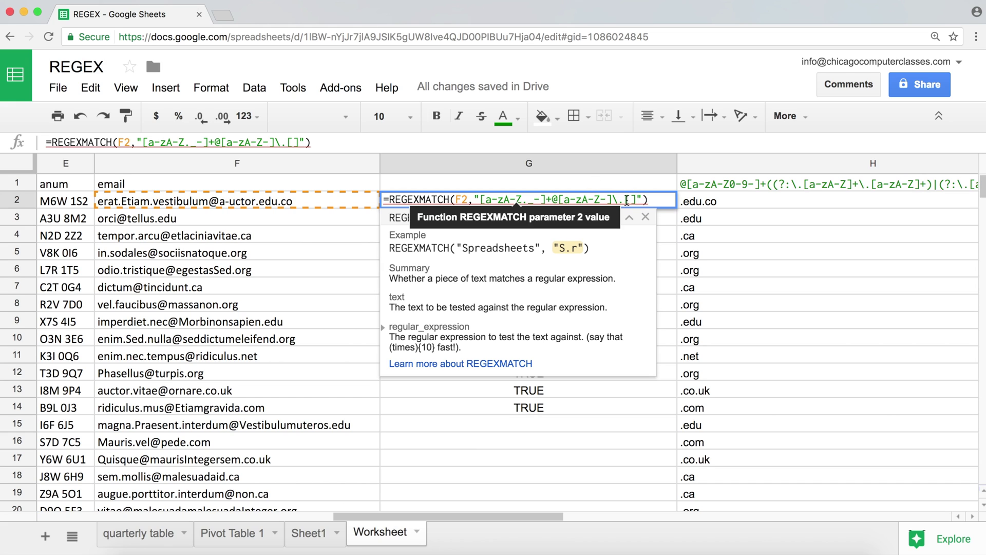
{"action": "type", "text": "a-zA-Z"}
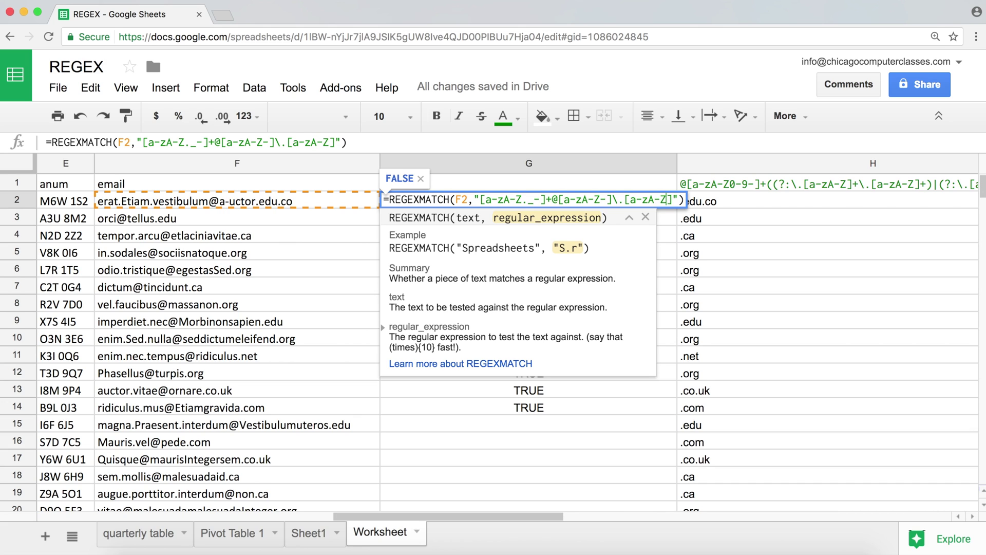
{"action": "left_click", "coordinate": [673, 201]}
{"action": "type", "text": "+"}
- Append the group (\.[a-zA-Z]+) and commit G2, which returns FALSE
{"action": "type", "text": "()"}
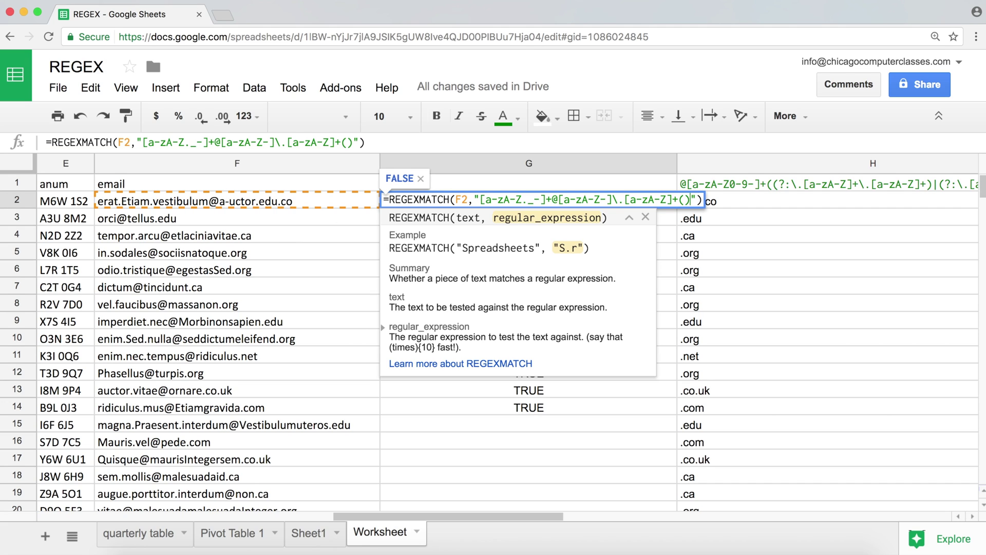
{"action": "left_click", "coordinate": [684, 200]}
{"action": "type", "text": "\\."}
{"action": "type", "text": "[]"}
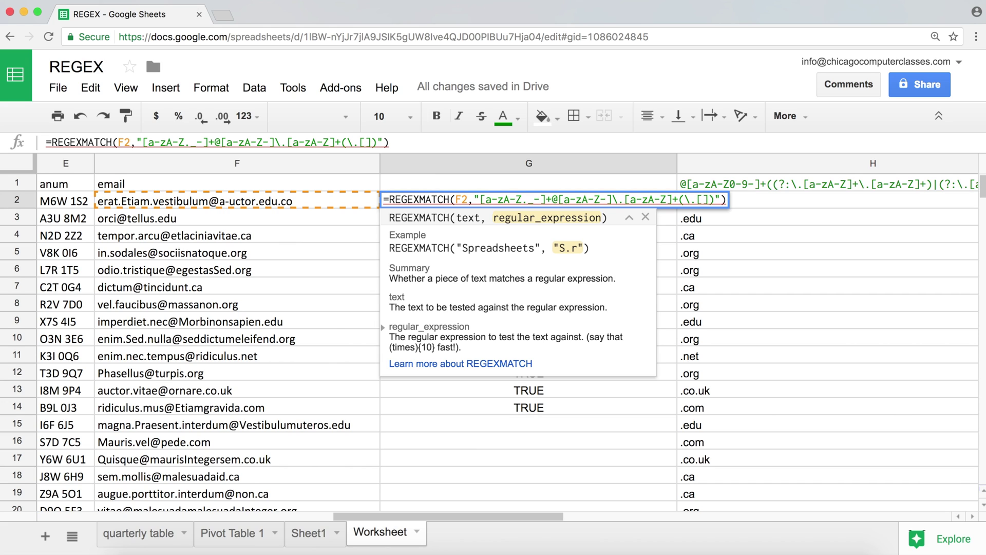
{"action": "key", "text": "Left"}
{"action": "type", "text": "a-zA-Z"}
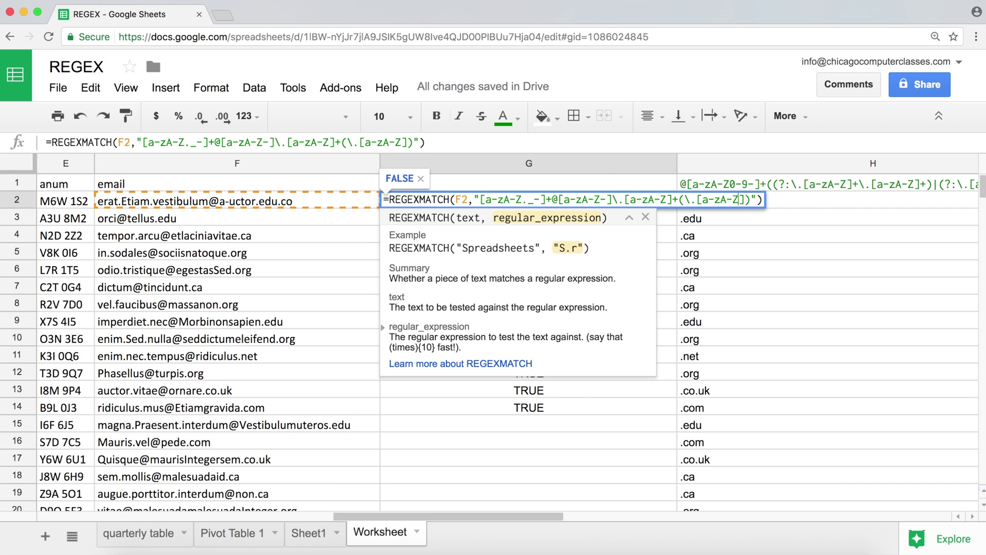
{"action": "left_click", "coordinate": [746, 199]}
{"action": "type", "text": "+"}
{"action": "key", "text": "Return"}
{"action": "left_click", "coordinate": [630, 198]}
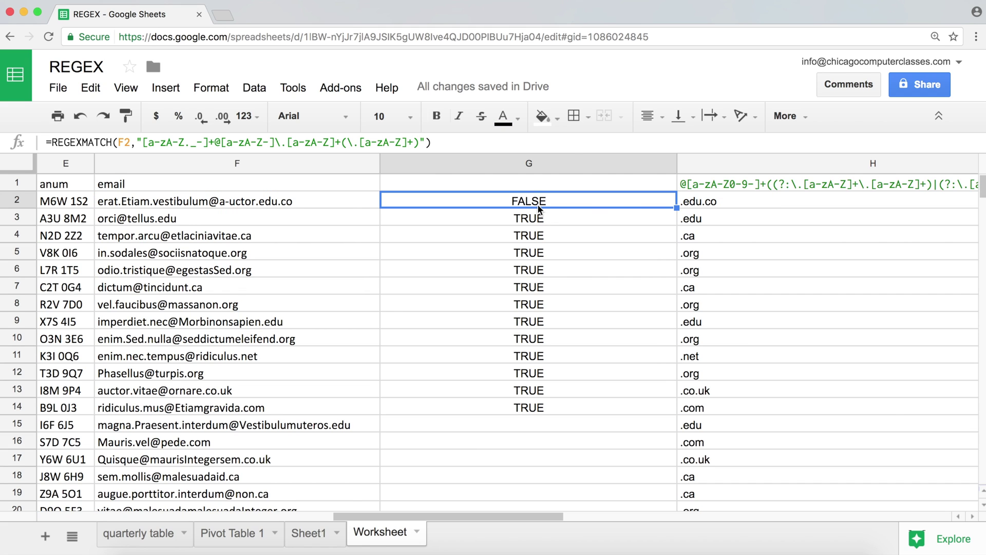
- Delete the old extension from G2's pattern and add +\. after [a-zA-Z-]
{"action": "double_click", "coordinate": [539, 205]}
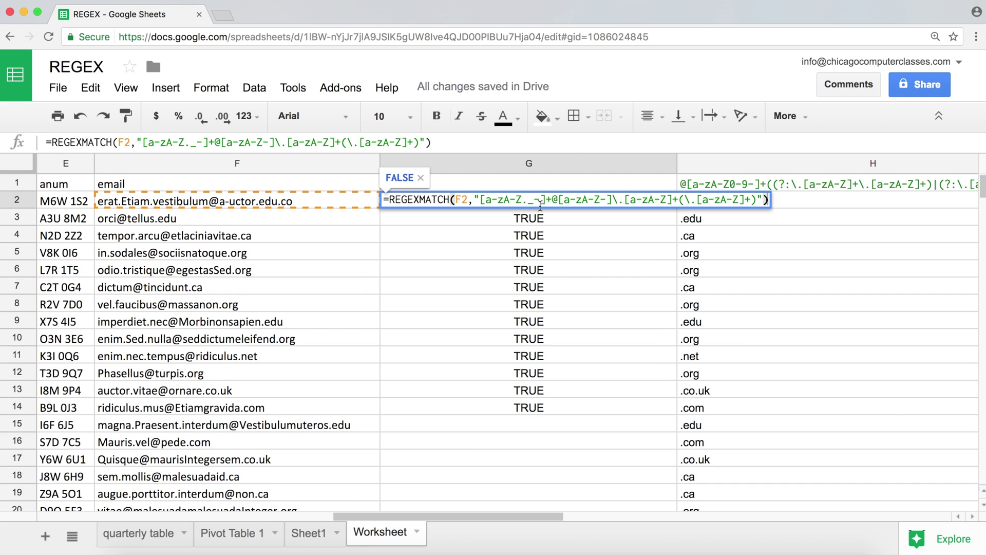
{"action": "left_click", "coordinate": [671, 201]}
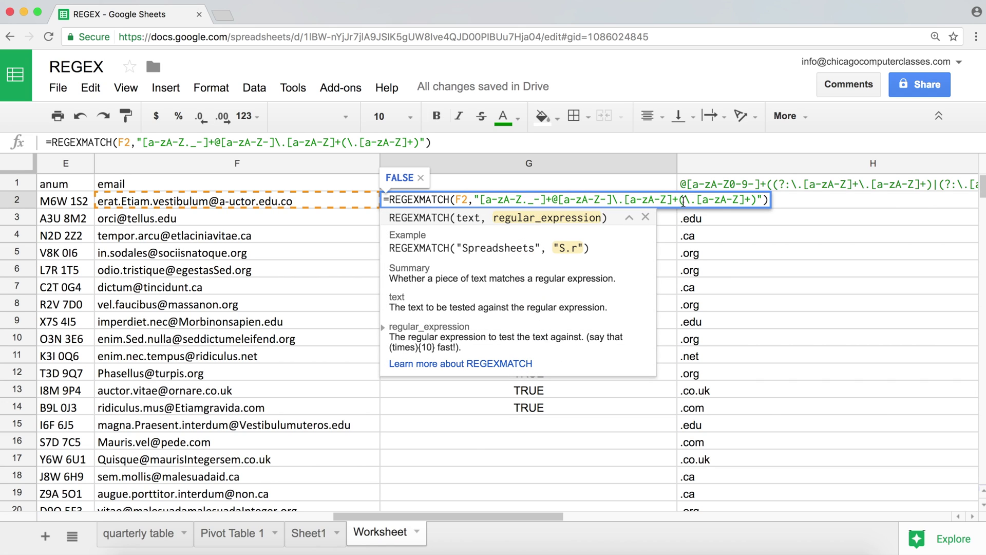
{"action": "left_click", "coordinate": [613, 200]}
{"action": "left_click", "coordinate": [758, 200], "text": "shift"}
{"action": "key", "text": "BackSpace"}
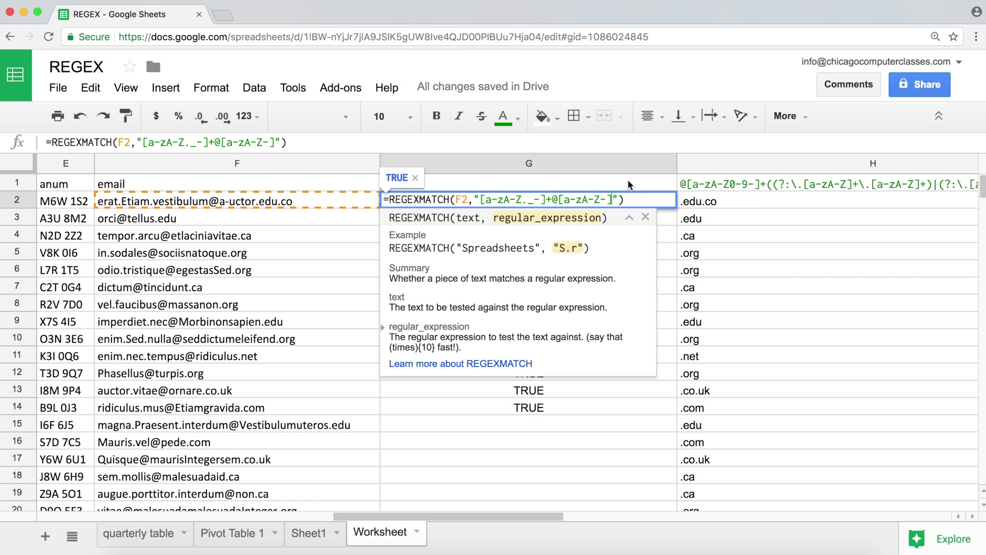
{"action": "type", "text": "+"}
{"action": "key", "text": "BackSpace"}
{"action": "type", "text": "+\\"}
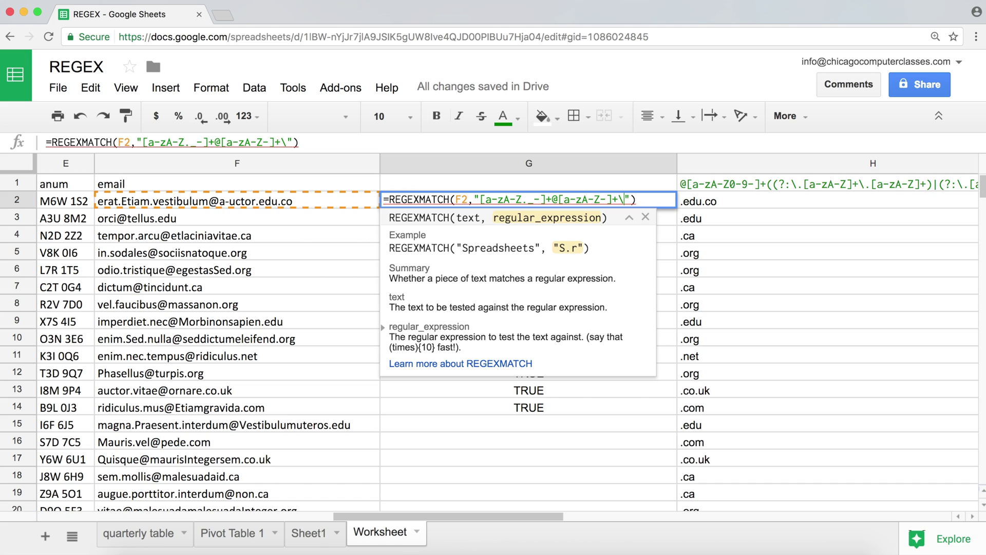
{"action": "type", "text": "."}
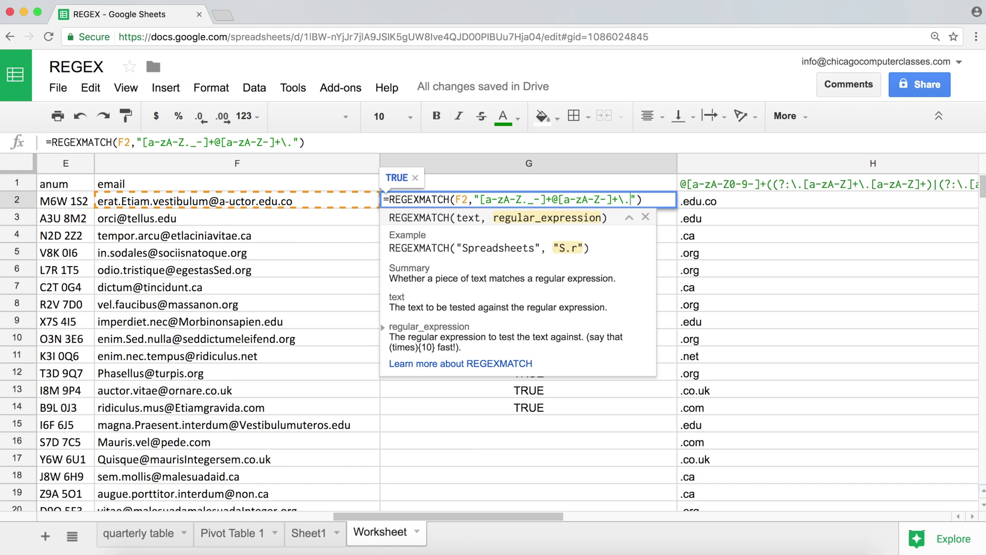
- Retype [a-zA-Z]+(\.[a-zA-Z]+) at the pattern's end and commit; G2 returns TRUE
{"action": "type", "text": "[]"}
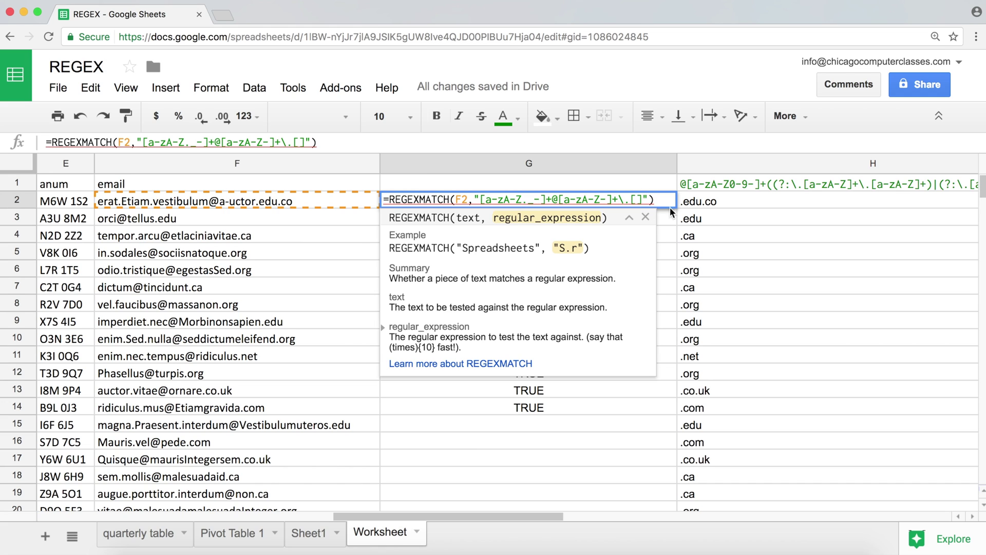
{"action": "type", "text": "a-z"}
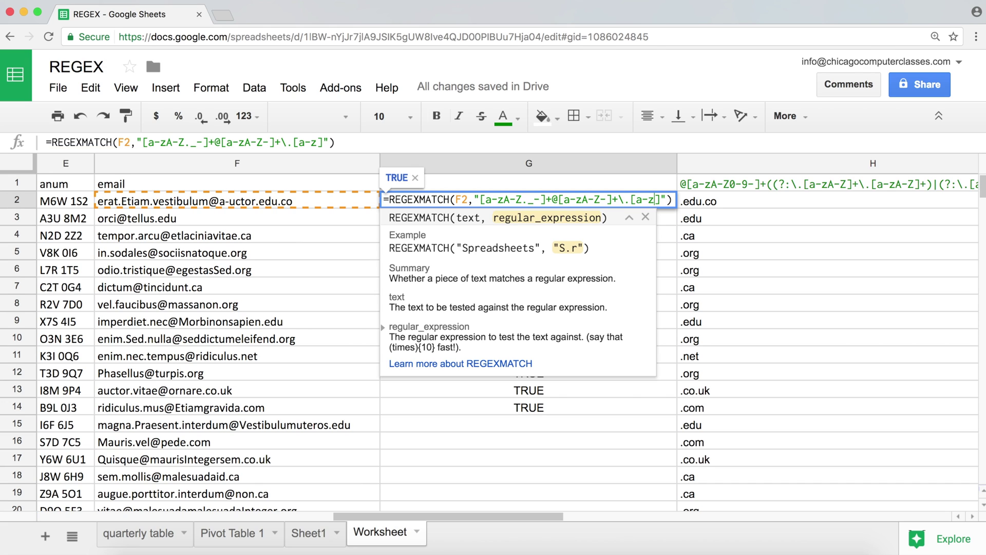
{"action": "type", "text": "A-Z"}
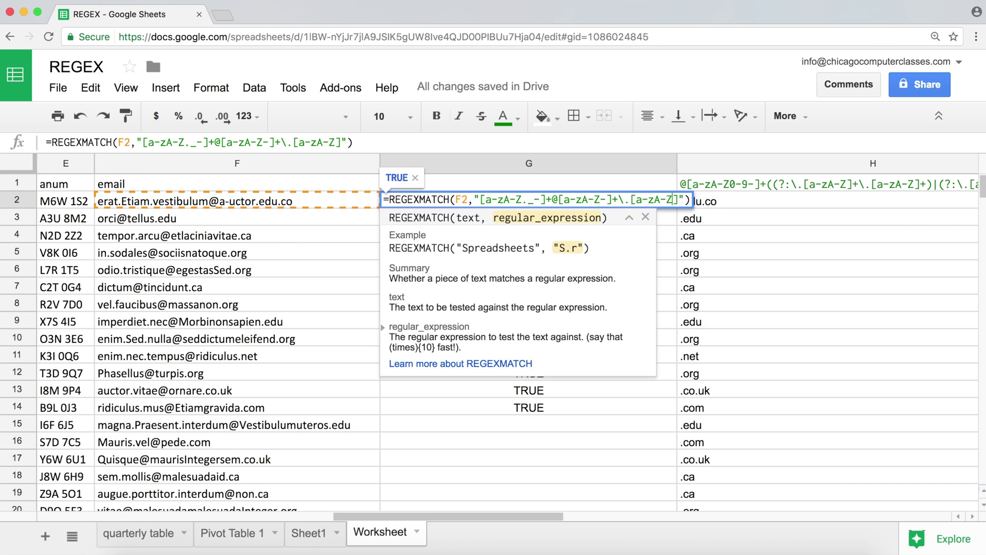
{"action": "left_click", "coordinate": [680, 201]}
{"action": "type", "text": "+()"}
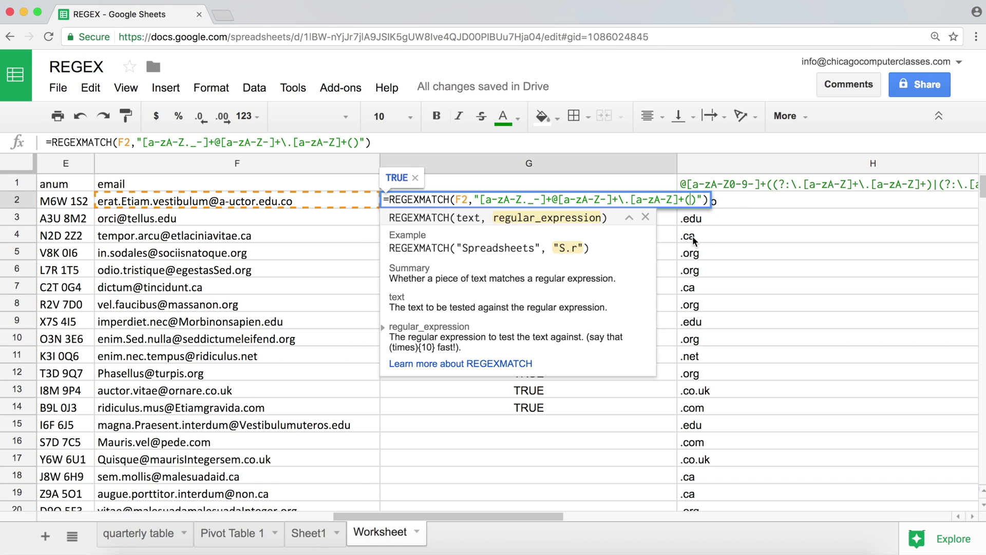
{"action": "type", "text": "\\.[]"}
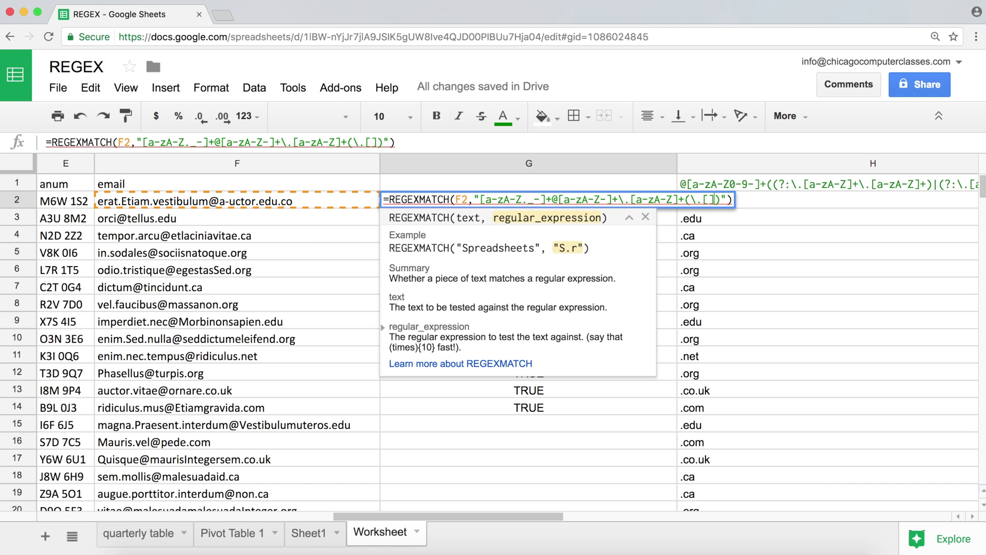
{"action": "type", "text": "a-z"}
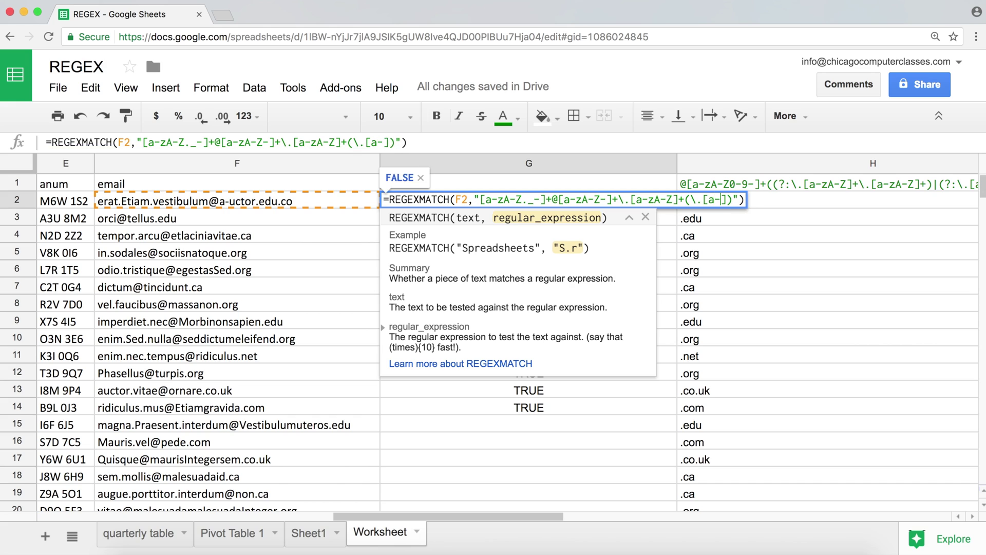
{"action": "type", "text": "A-Z"}
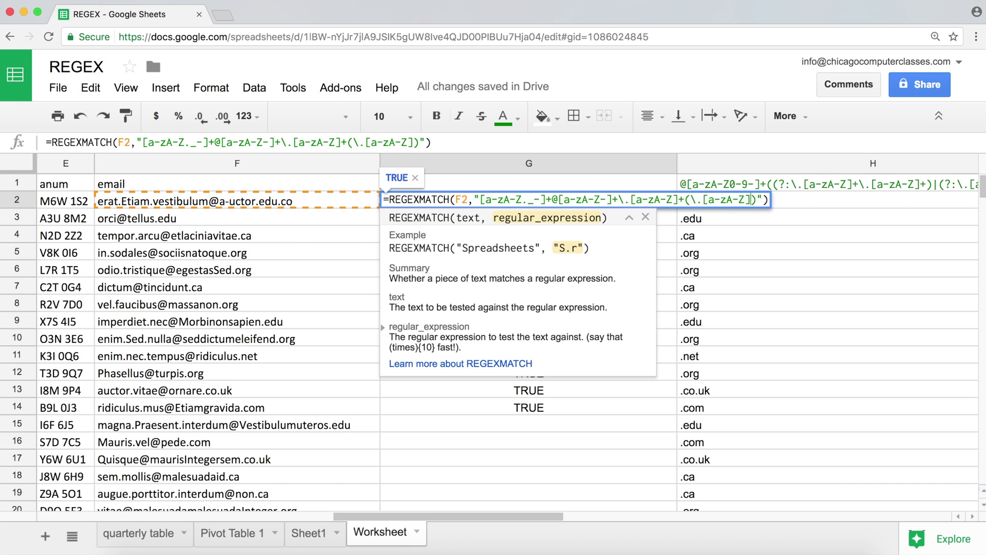
{"action": "type", "text": "+"}
{"action": "key", "text": "Return"}
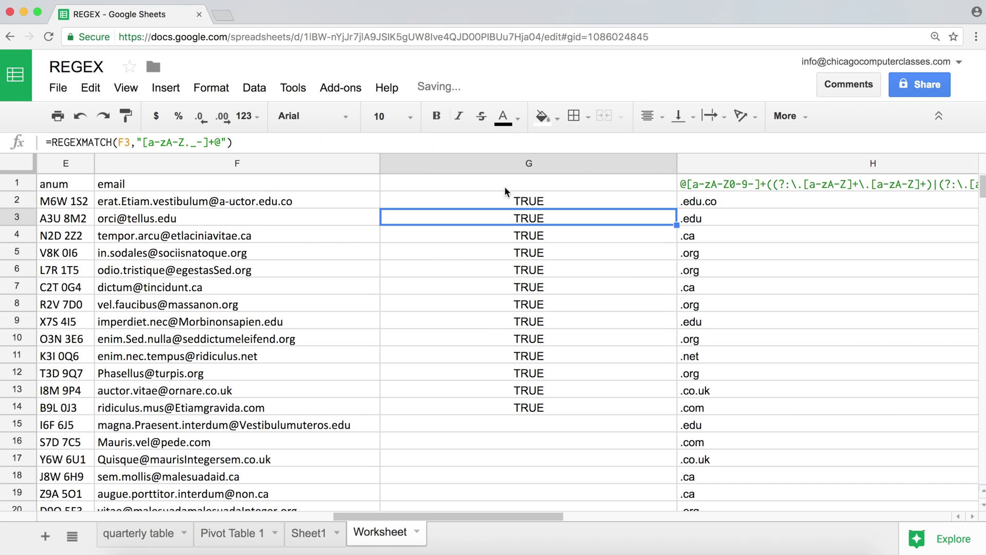
- Fill G2's formula down the email rows and check G3's result
{"action": "left_click", "coordinate": [597, 202]}
{"action": "left_click_drag", "start_coordinate": [677, 207], "coordinate": [654, 419]}
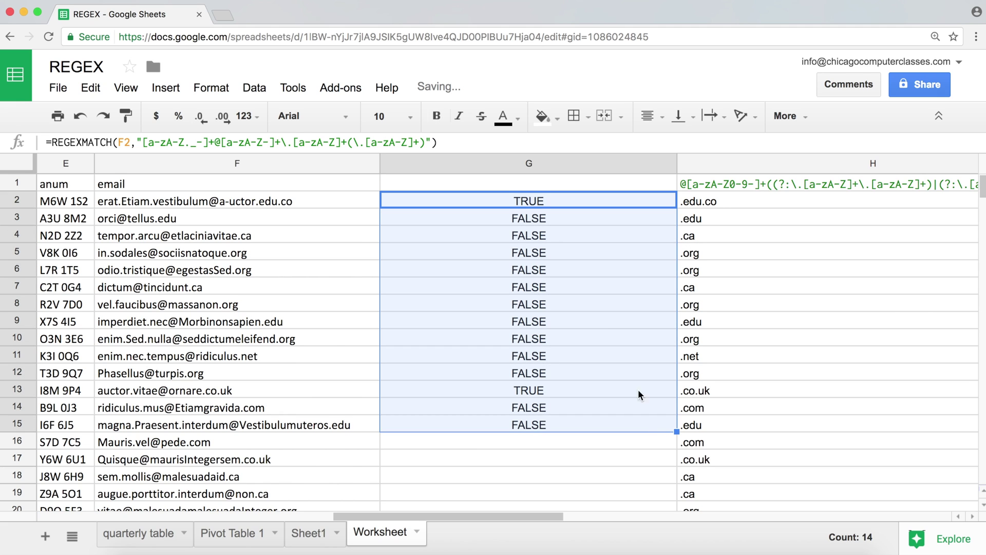
{"action": "left_click", "coordinate": [535, 218]}
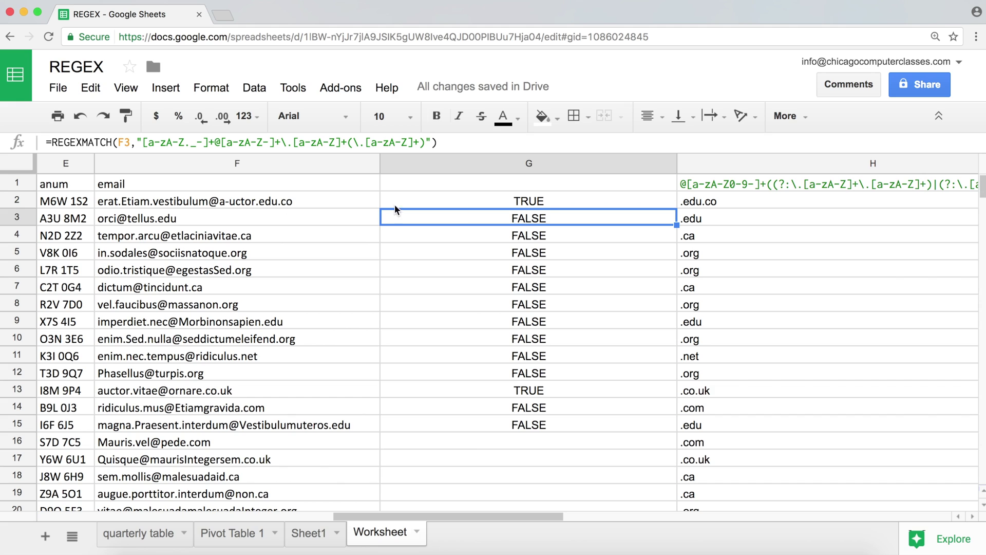
- Make the second extension group optional with ? and refill G2 down to G15
{"action": "double_click", "coordinate": [543, 200]}
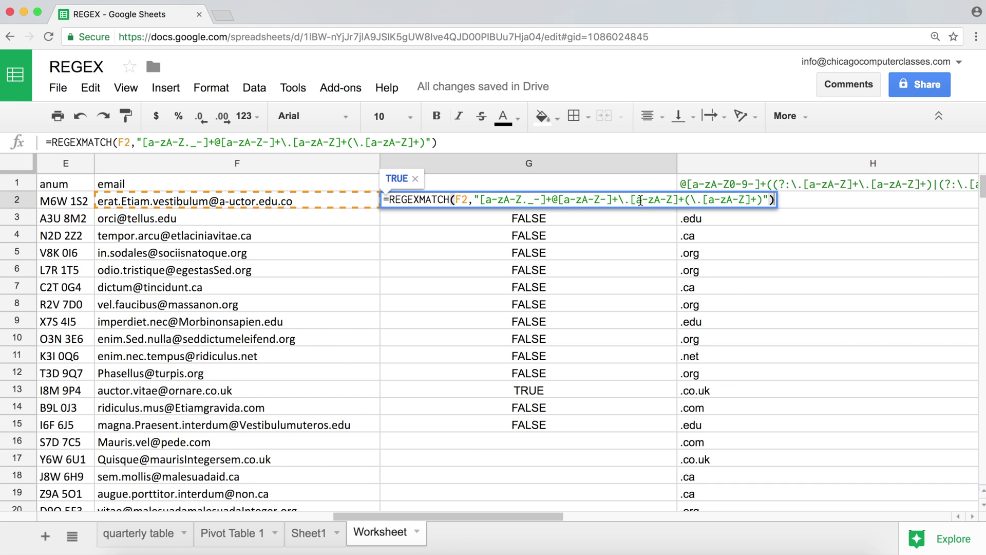
{"action": "left_click_drag", "start_coordinate": [684, 200], "coordinate": [761, 200]}
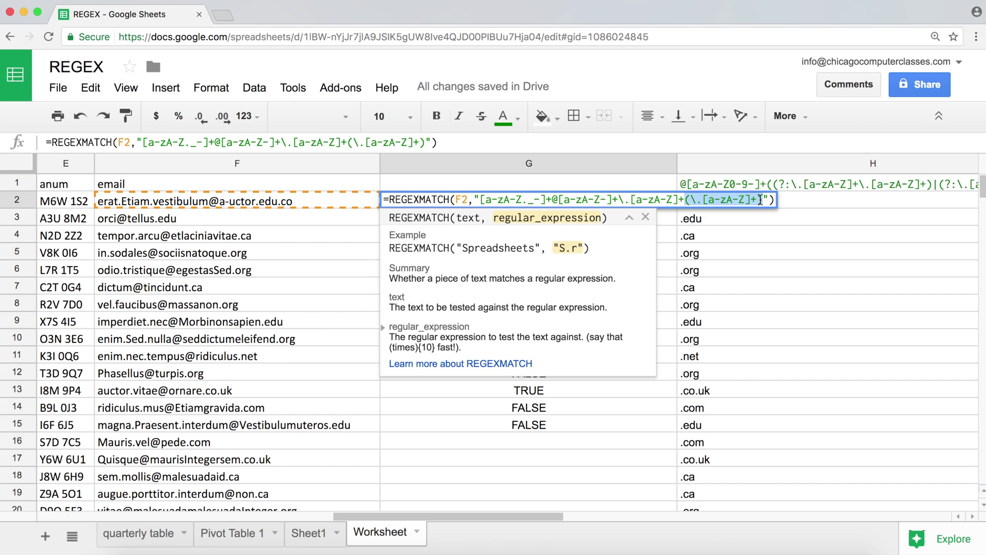
{"action": "left_click", "coordinate": [762, 201]}
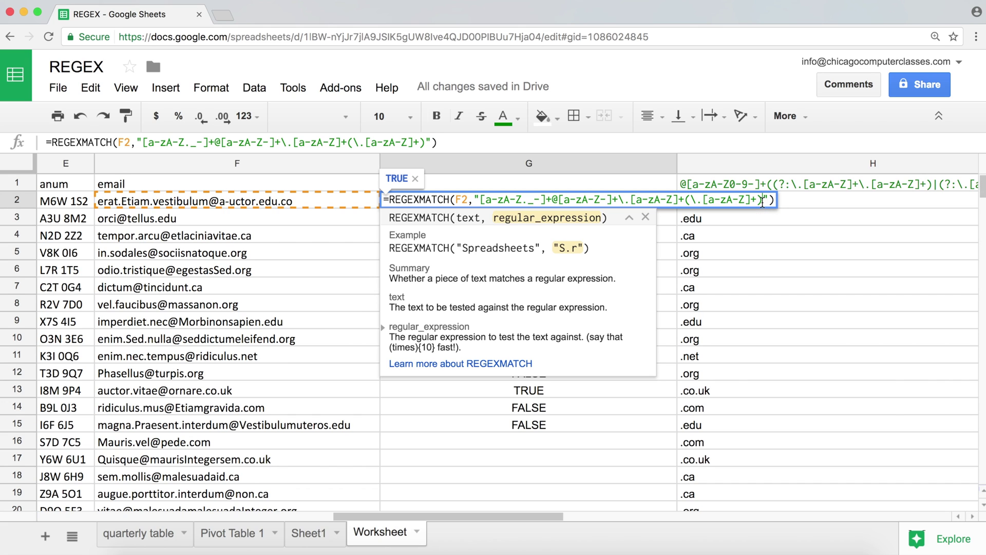
{"action": "type", "text": "?"}
{"action": "key", "text": "Return"}
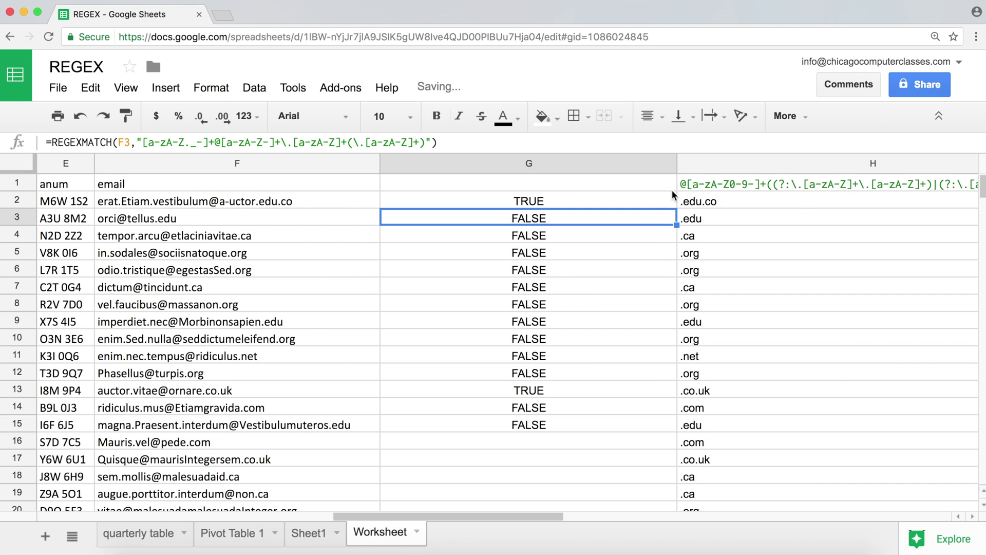
{"action": "left_click", "coordinate": [672, 194]}
{"action": "left_click_drag", "start_coordinate": [675, 207], "coordinate": [662, 431]}
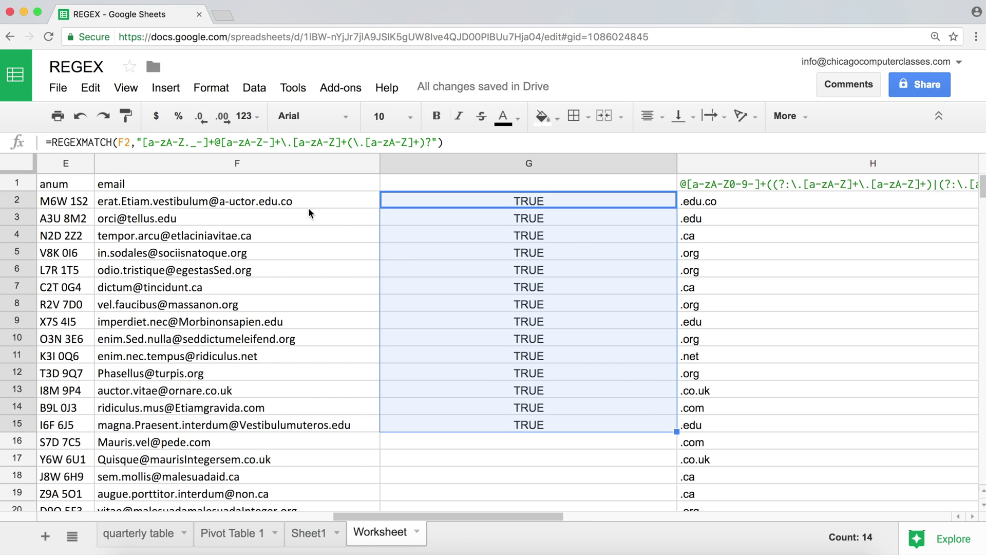
- Add a trailing period to the F3 email and confirm G3 still returns TRUE
{"action": "left_click", "coordinate": [279, 214]}
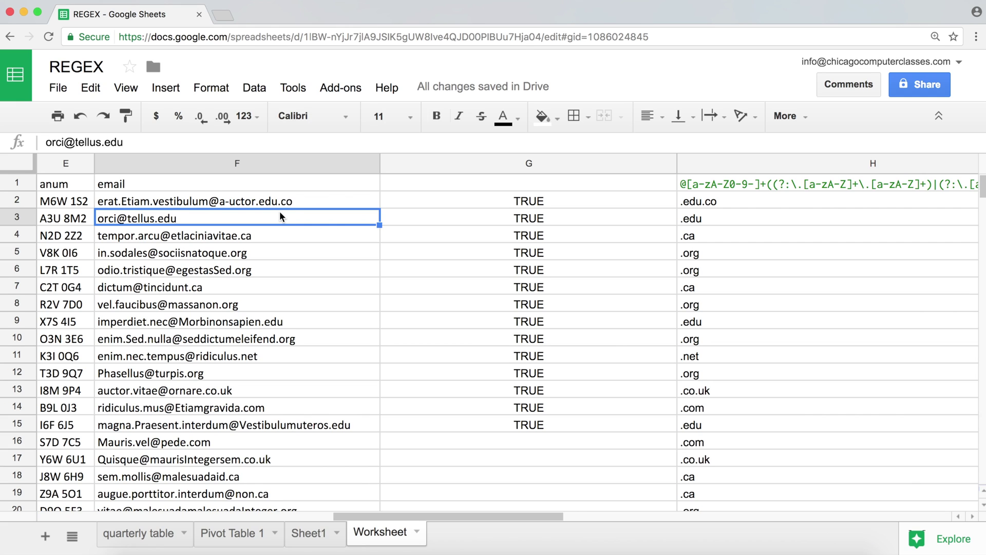
{"action": "double_click", "coordinate": [280, 214]}
{"action": "type", "text": "."}
{"action": "key", "text": "Return"}
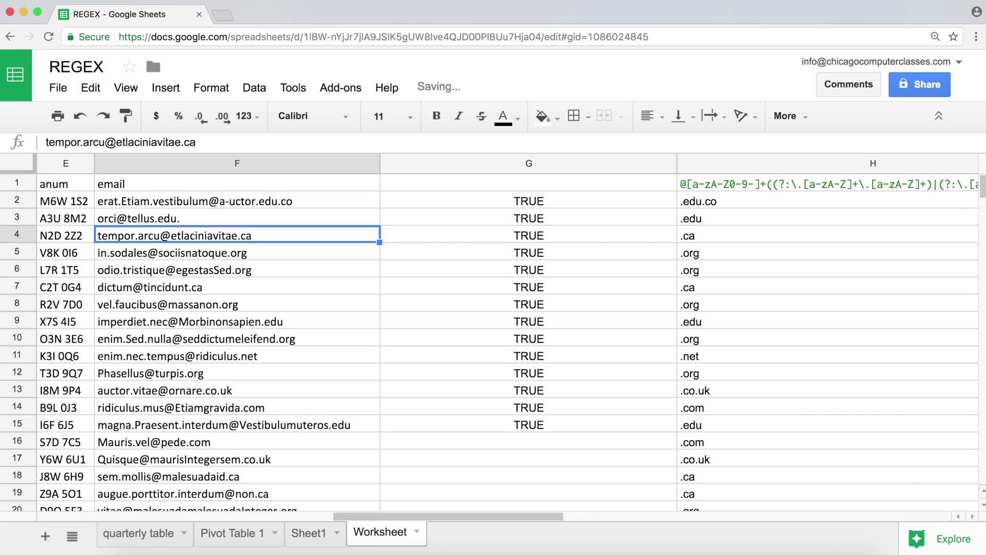
{"action": "left_click", "coordinate": [195, 221]}
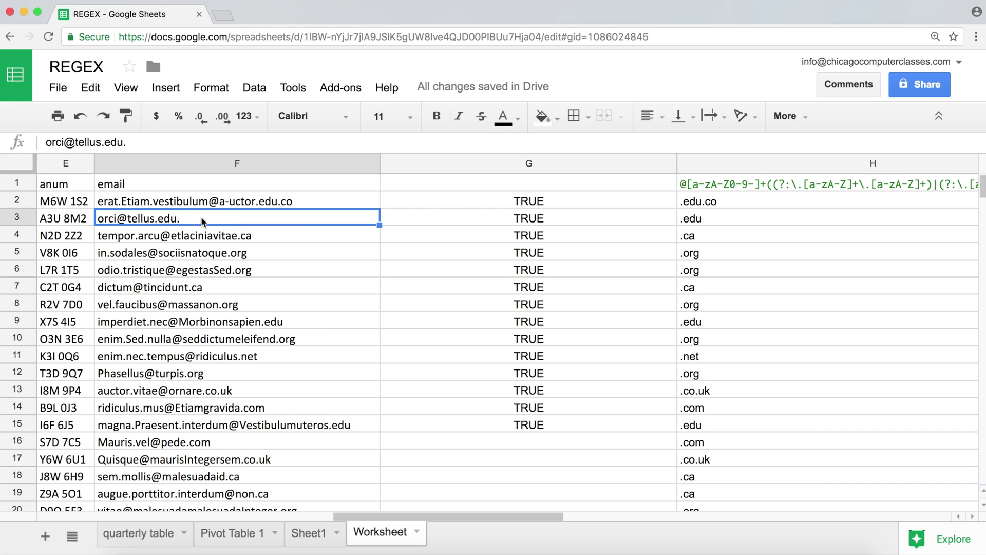
{"action": "left_click", "coordinate": [441, 216]}
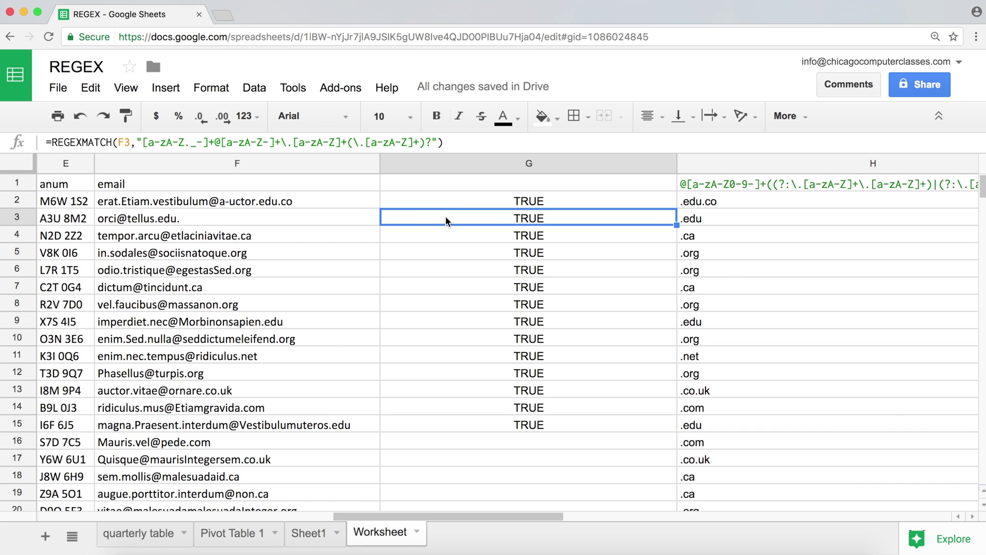
{"action": "left_click", "coordinate": [310, 211]}
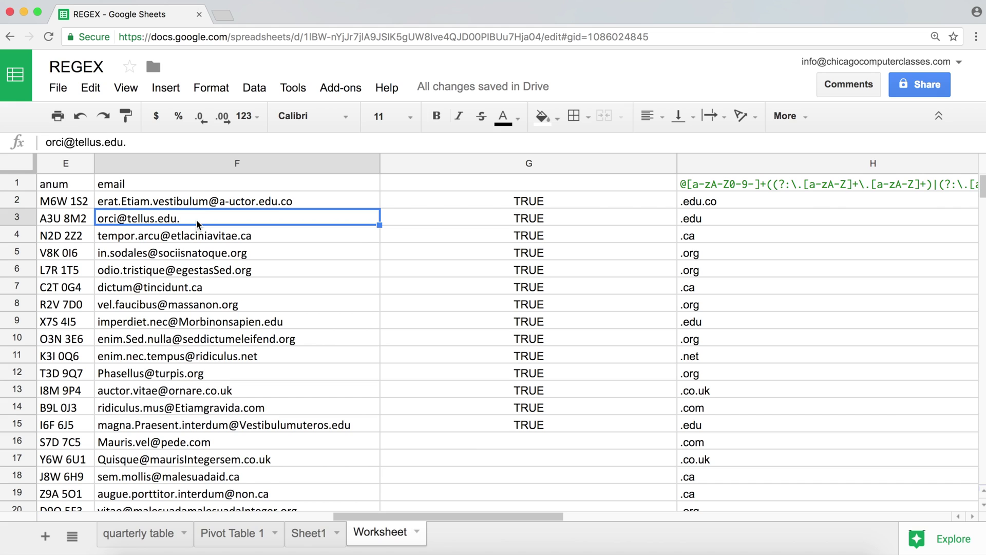
- Inspect G3's formula unchanged, then place the cursor at the end of G2's pattern
{"action": "double_click", "coordinate": [521, 217]}
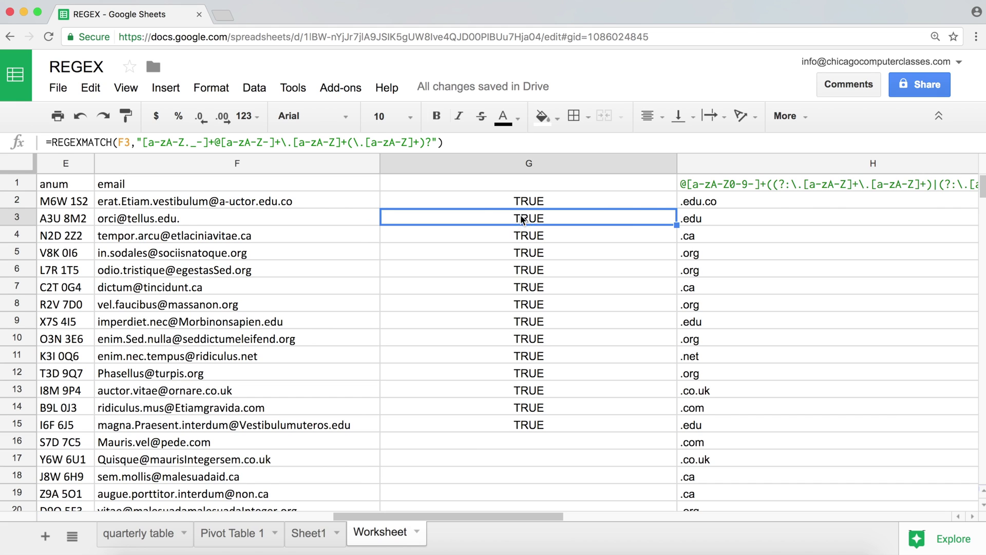
{"action": "key", "text": "Escape"}
{"action": "double_click", "coordinate": [529, 201]}
{"action": "left_click", "coordinate": [771, 200]}
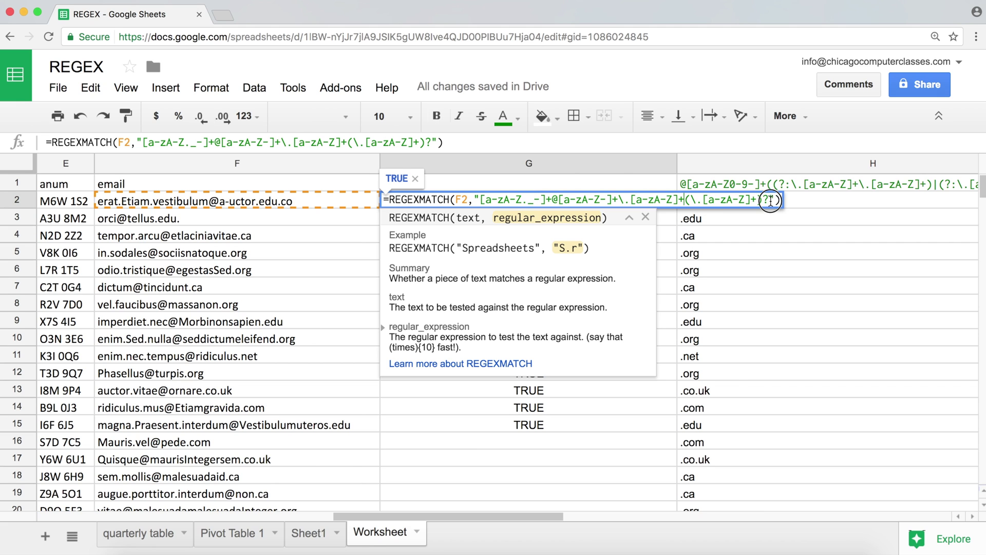
- End G2's pattern with a $ anchor and fill it down to G15
{"action": "type", "text": "$"}
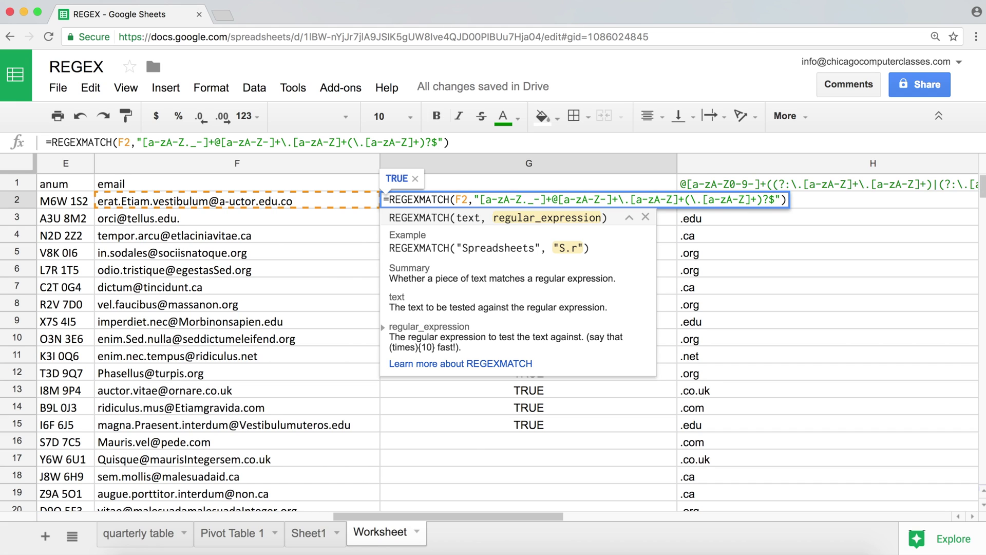
{"action": "key", "text": "Return"}
{"action": "left_click", "coordinate": [659, 194]}
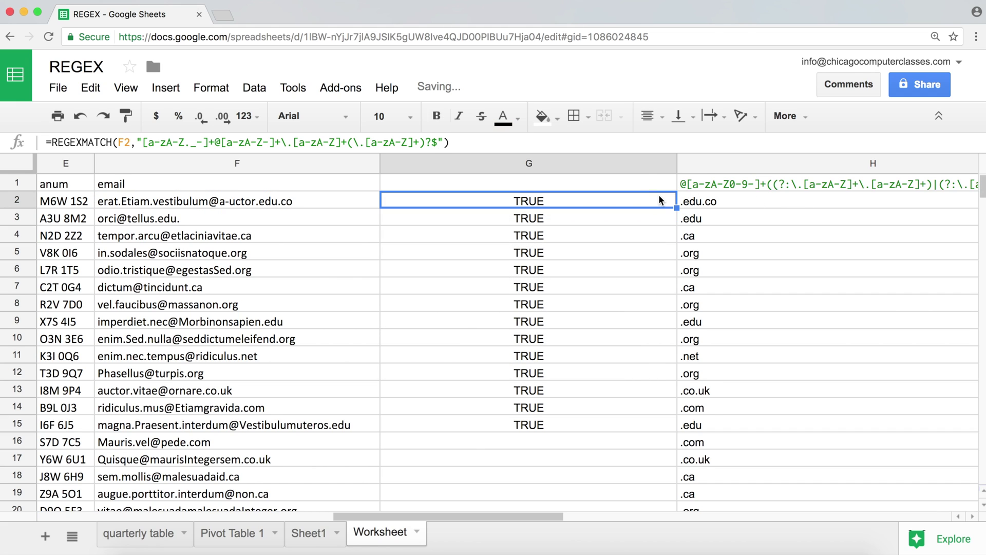
{"action": "left_click_drag", "start_coordinate": [677, 207], "coordinate": [664, 431]}
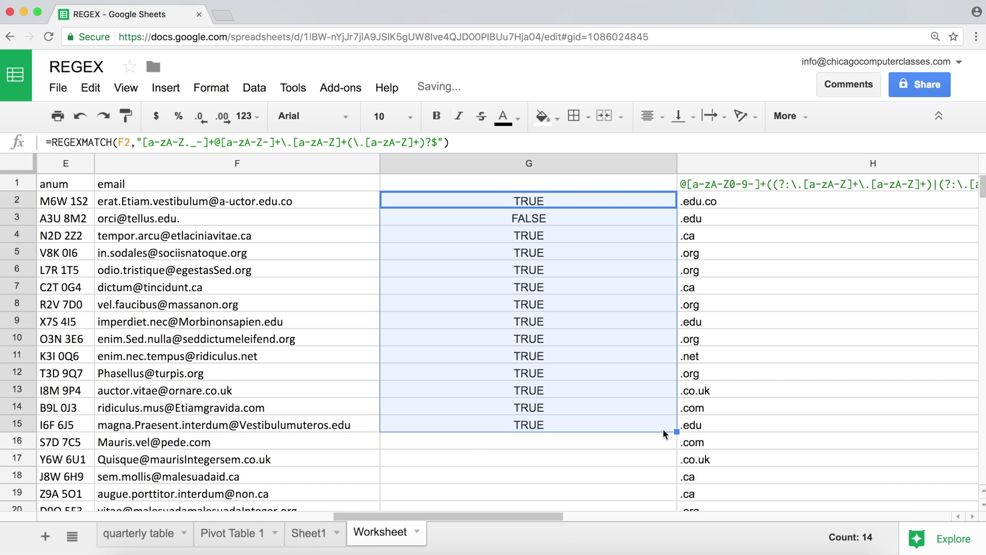
- Examine the domain-ending part of G3's formula, now returning FALSE, without changing it
{"action": "left_click", "coordinate": [535, 218]}
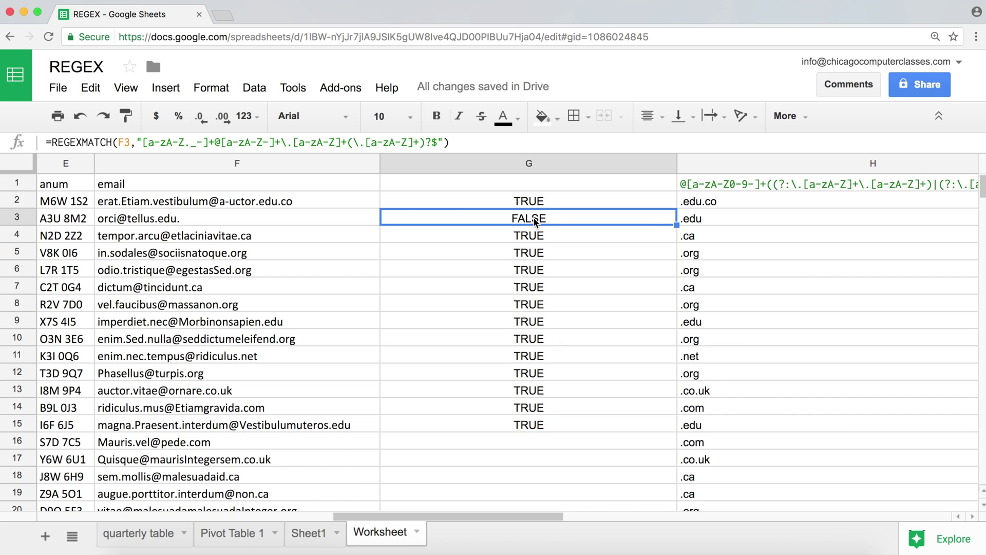
{"action": "double_click", "coordinate": [534, 219]}
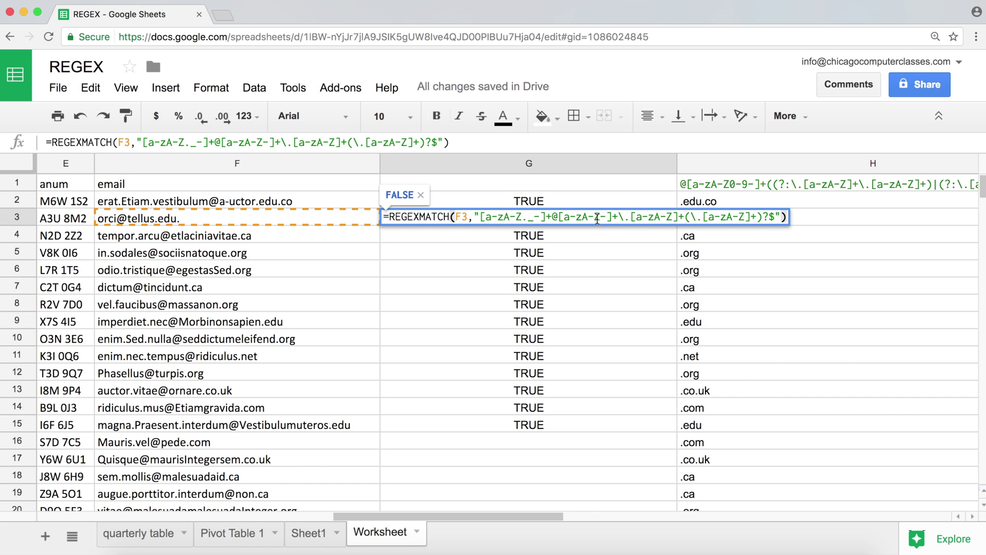
{"action": "left_click_drag", "start_coordinate": [631, 218], "coordinate": [685, 218]}
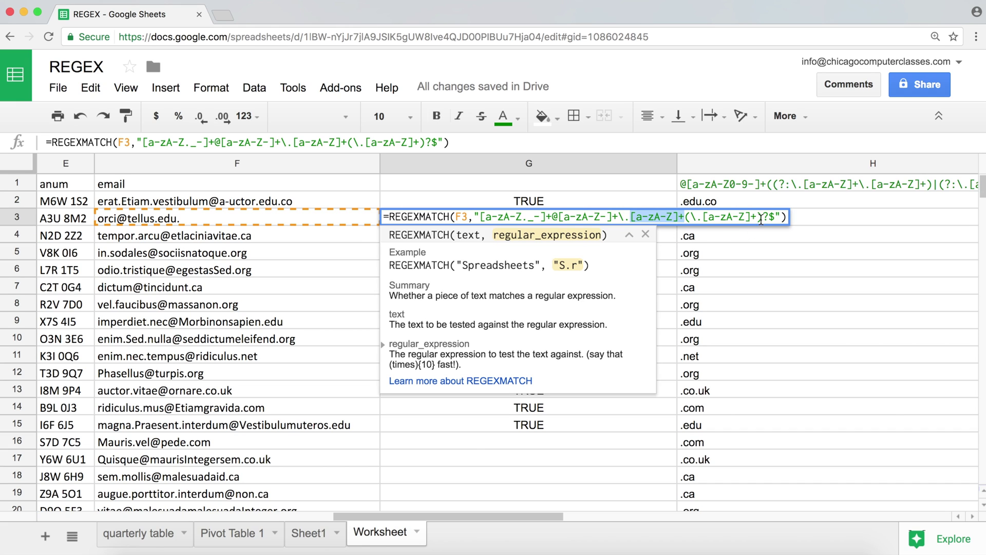
{"action": "key", "text": "Return"}
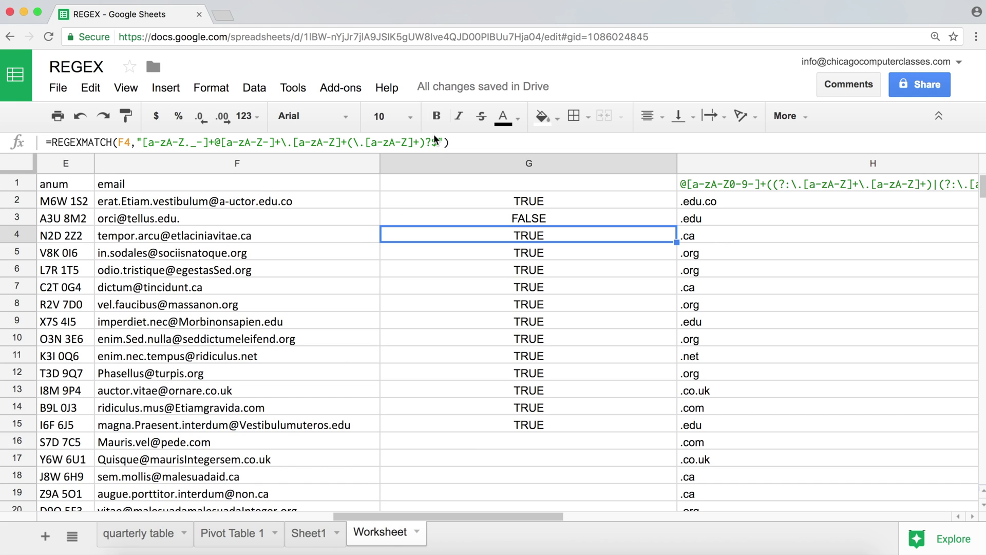
{"action": "left_click", "coordinate": [591, 197]}
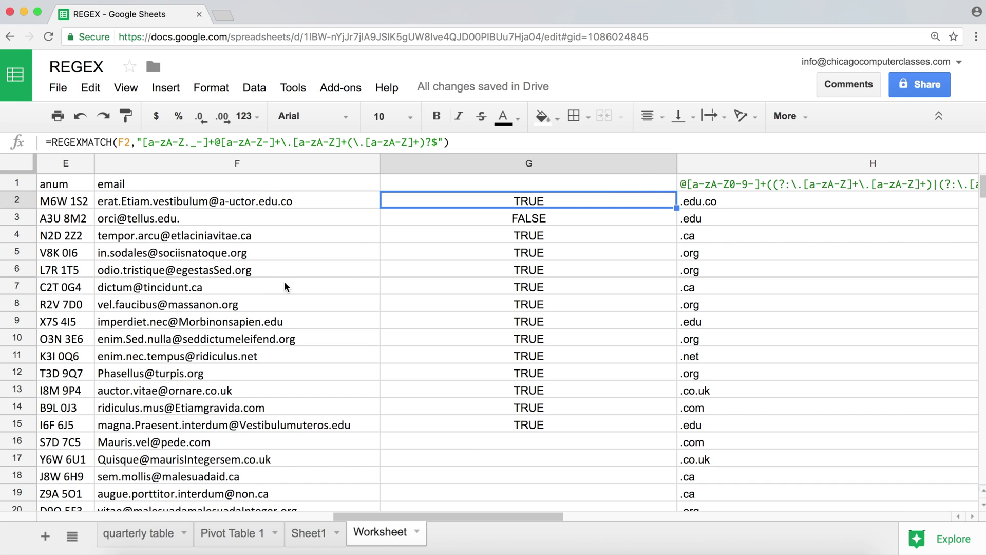
- Delete the trailing period from the F3 email address
{"action": "double_click", "coordinate": [214, 215]}
{"action": "key", "text": "BackSpace"}
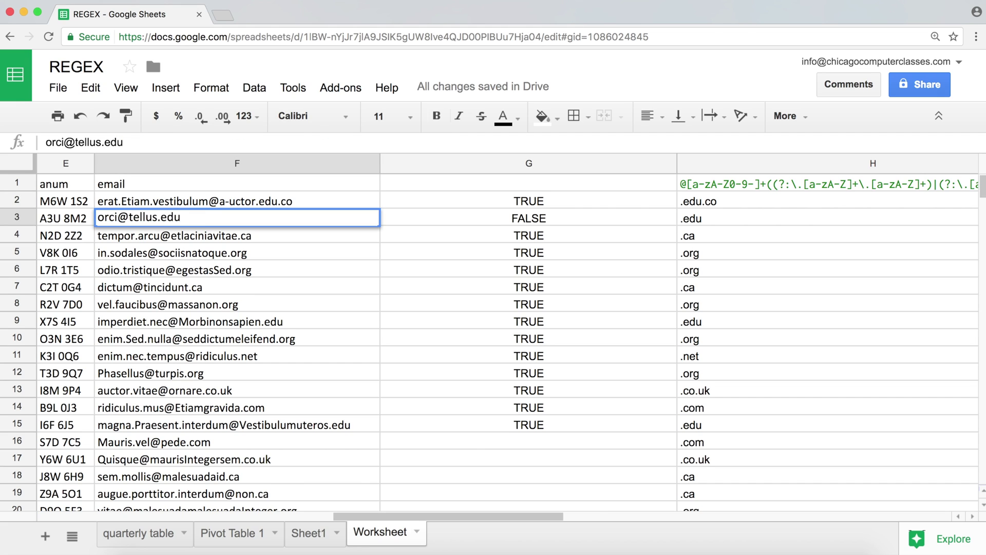
{"action": "key", "text": "Return"}
- Insert a second @ into F3's domain; G3 still returns TRUE
{"action": "double_click", "coordinate": [143, 221]}
{"action": "left_click", "coordinate": [143, 217]}
{"action": "type", "text": "@"}
{"action": "key", "text": "Return"}
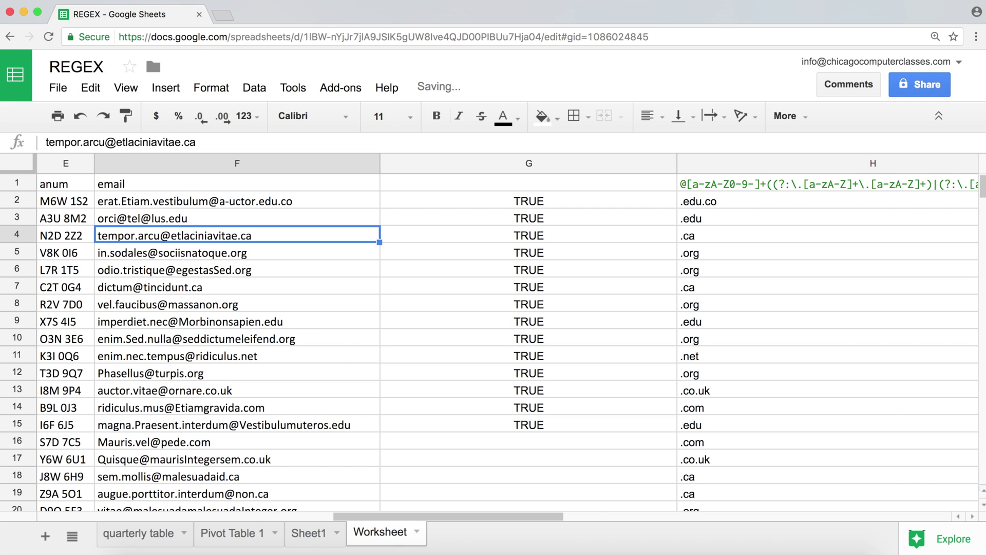
{"action": "left_click", "coordinate": [149, 221]}
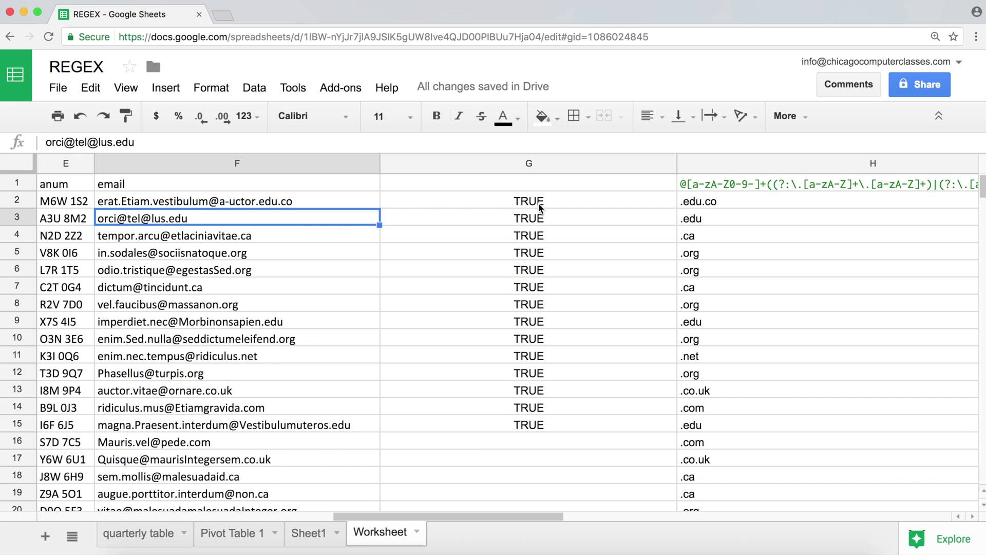
{"action": "key", "text": "super+z"}
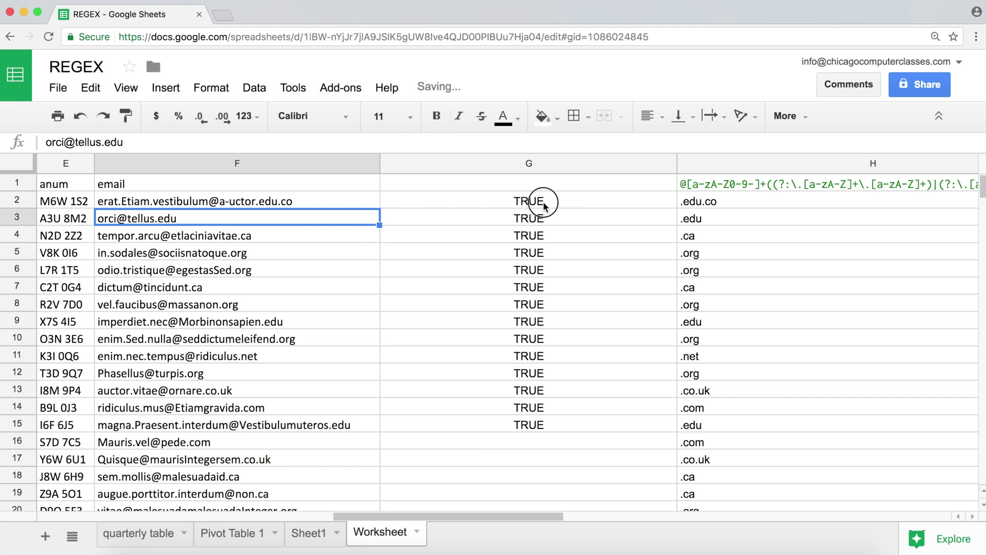
- Review G2's pattern around the @ without making changes
{"action": "double_click", "coordinate": [544, 206]}
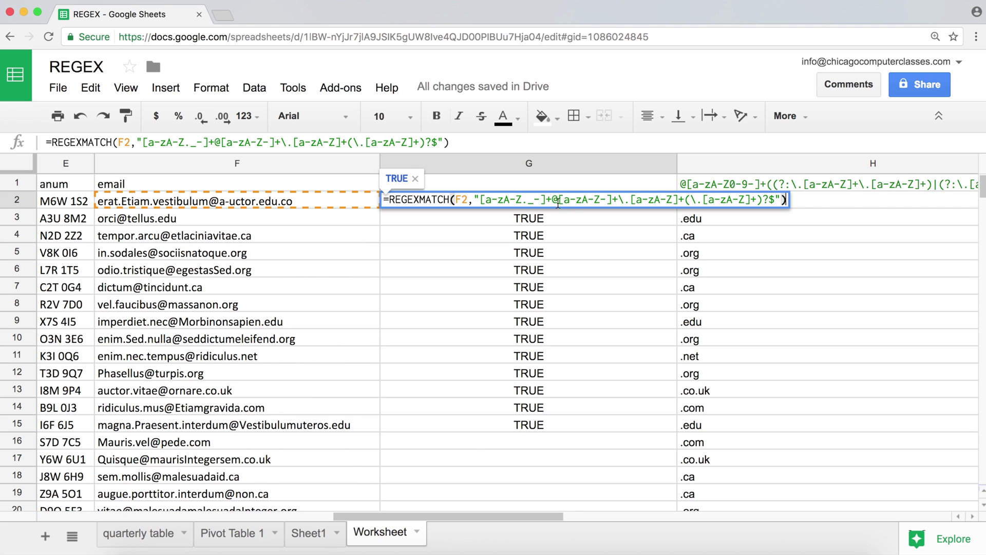
{"action": "left_click", "coordinate": [559, 199]}
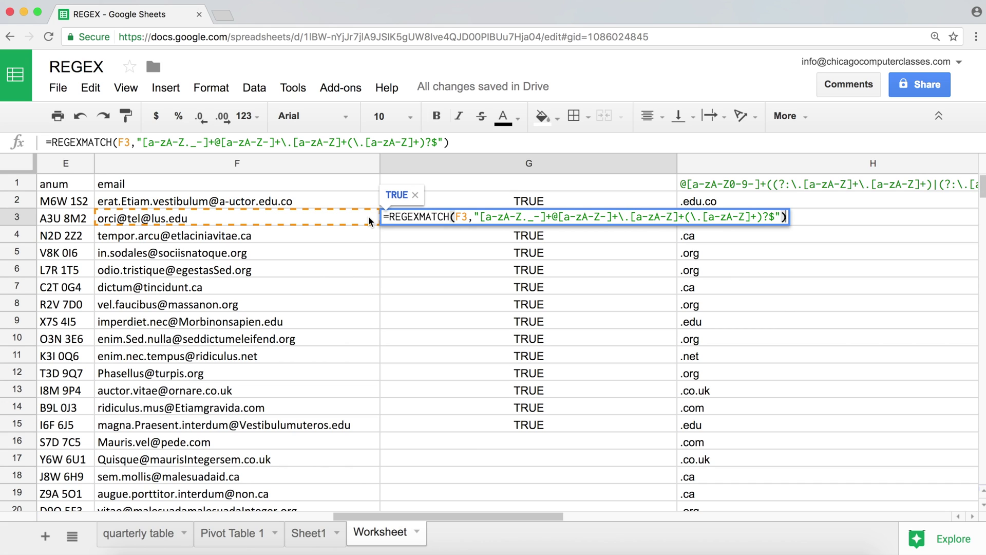
{"action": "key", "text": "Return"}
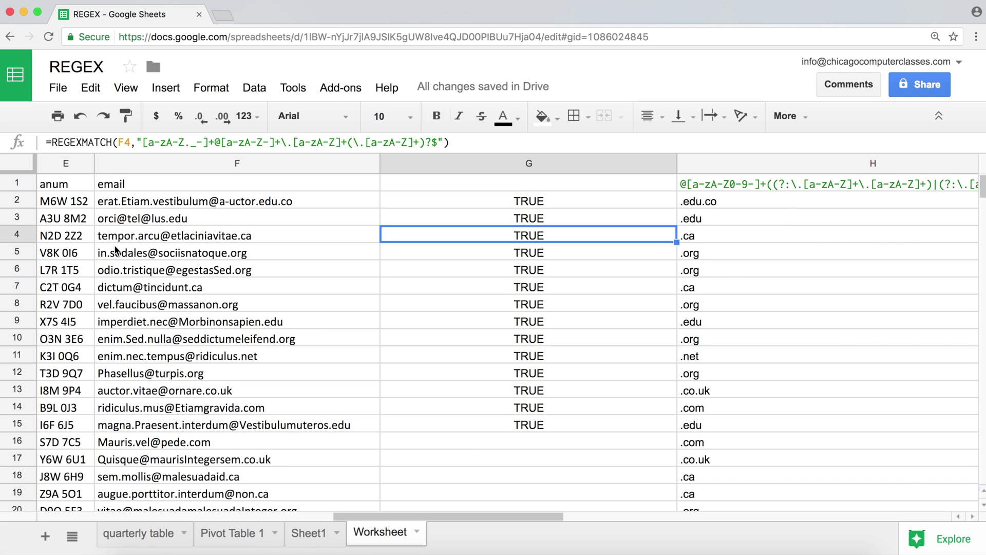
- Highlight the part of F3's address following the first @
{"action": "left_click", "coordinate": [185, 218]}
{"action": "double_click", "coordinate": [192, 218]}
{"action": "left_click_drag", "start_coordinate": [192, 219], "coordinate": [130, 218]}
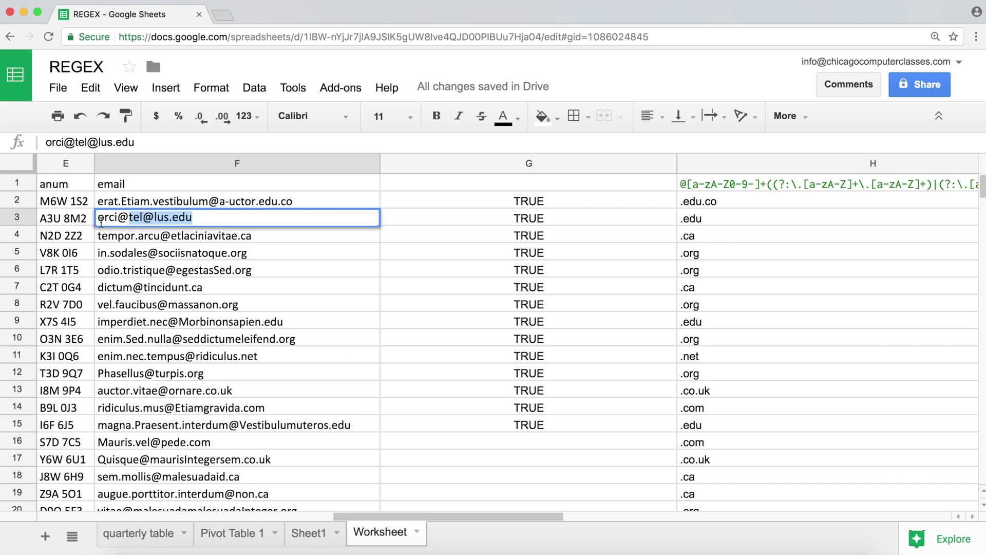
{"action": "left_click", "coordinate": [126, 216]}
{"action": "left_click_drag", "start_coordinate": [126, 216], "coordinate": [216, 221]}
- Add a ^ start anchor to G2's pattern and fill it down to G16
{"action": "key", "text": "Return"}
{"action": "double_click", "coordinate": [448, 196]}
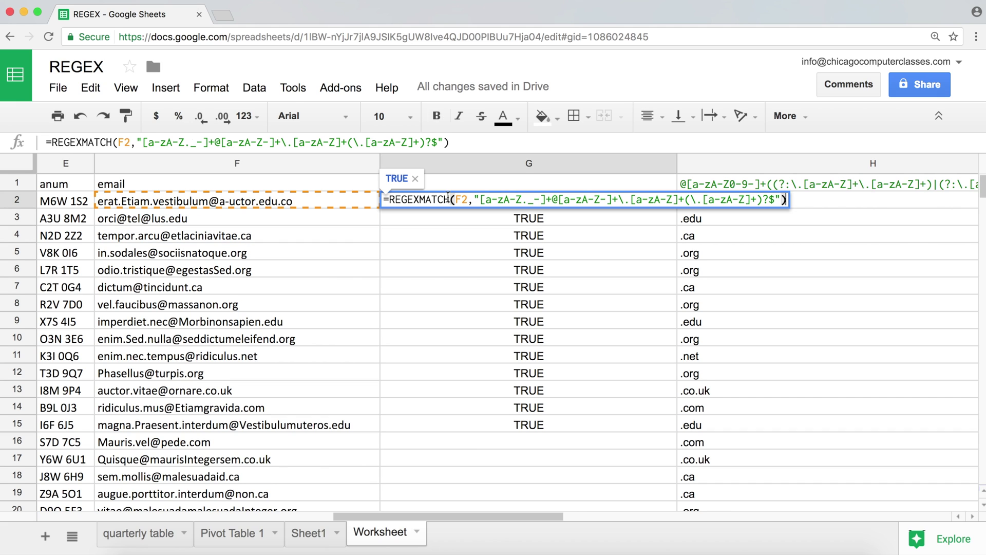
{"action": "left_click", "coordinate": [487, 200]}
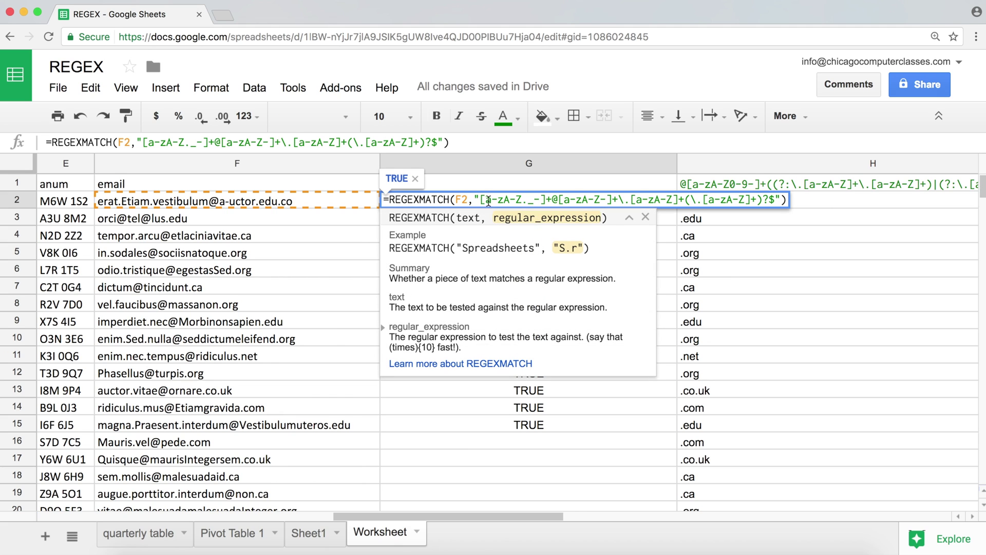
{"action": "left_click", "coordinate": [481, 201]}
{"action": "type", "text": "^"}
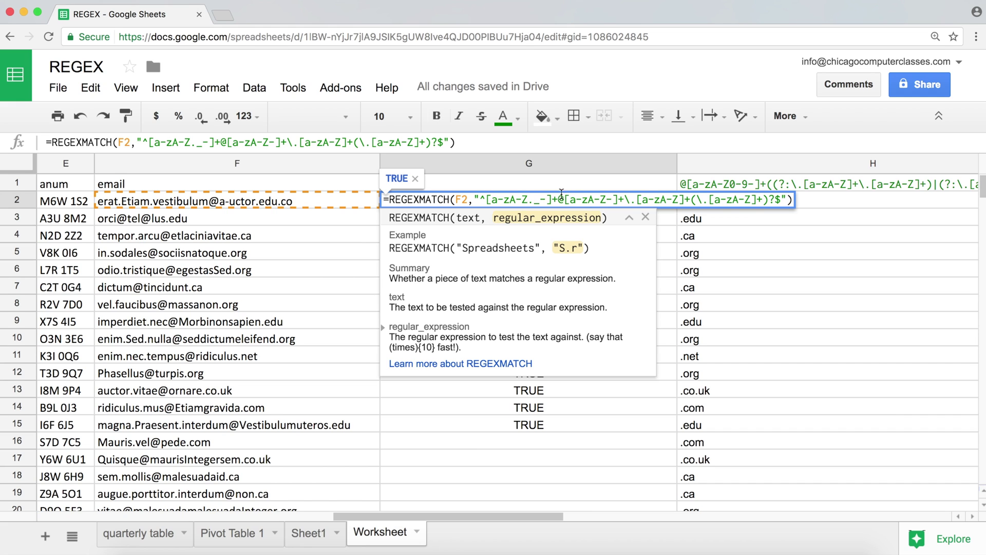
{"action": "key", "text": "Return"}
{"action": "left_click", "coordinate": [635, 197]}
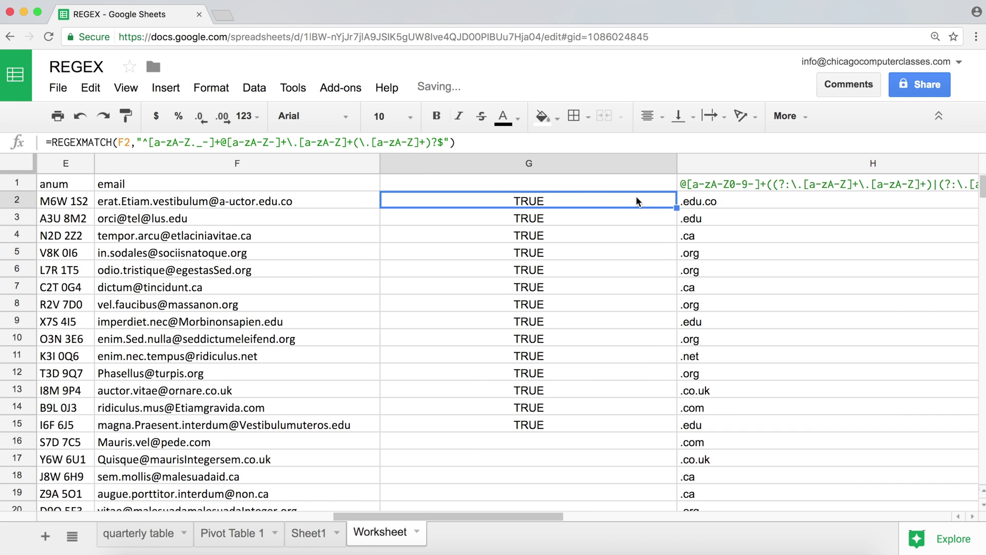
{"action": "left_click_drag", "start_coordinate": [676, 208], "coordinate": [650, 442]}
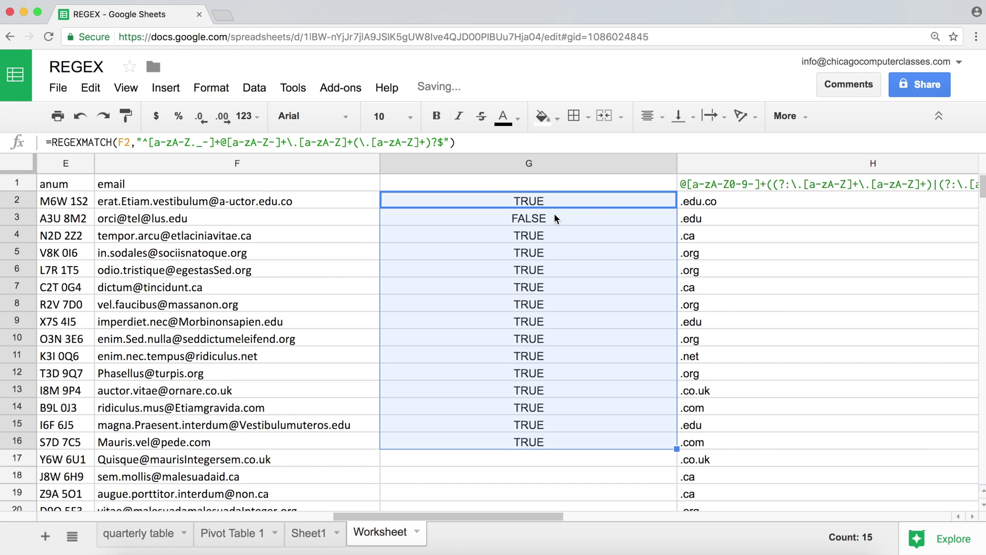
- Remove the extra @ from the F3 email address
{"action": "left_click", "coordinate": [555, 218]}
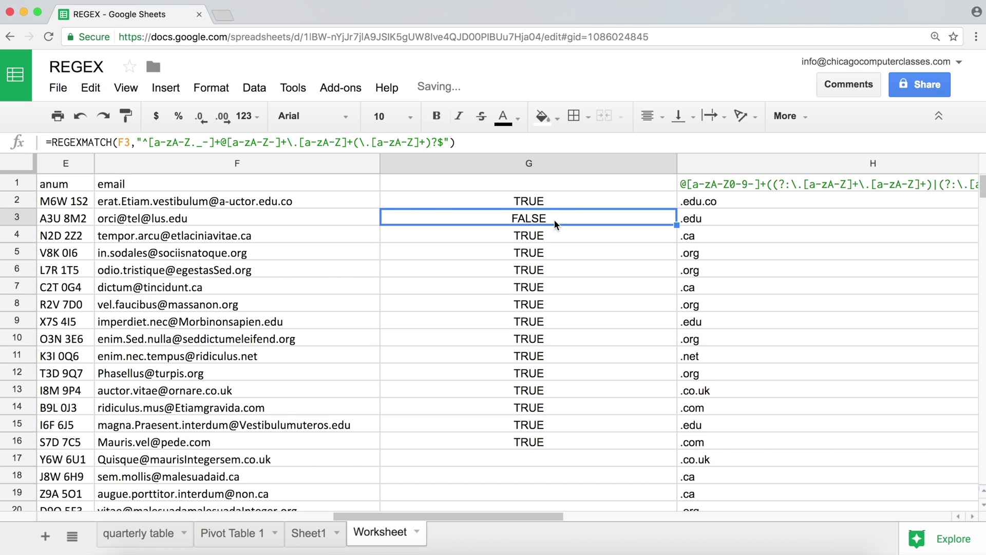
{"action": "double_click", "coordinate": [150, 222]}
{"action": "left_click", "coordinate": [151, 221]}
{"action": "key", "text": "BackSpace"}
{"action": "key", "text": "Return"}
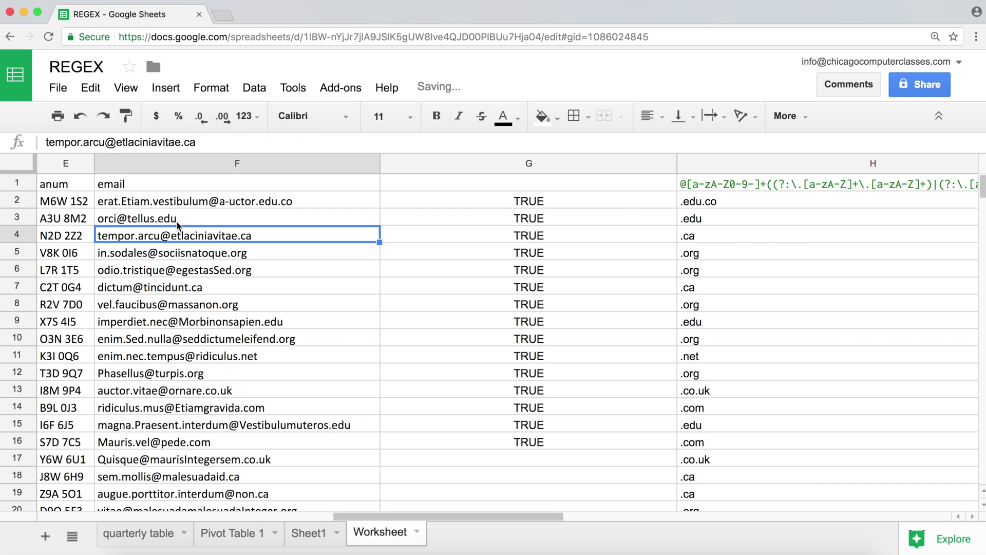
- Append .co.net to F3's address, then trim it back to end in .edu.co
{"action": "double_click", "coordinate": [257, 217]}
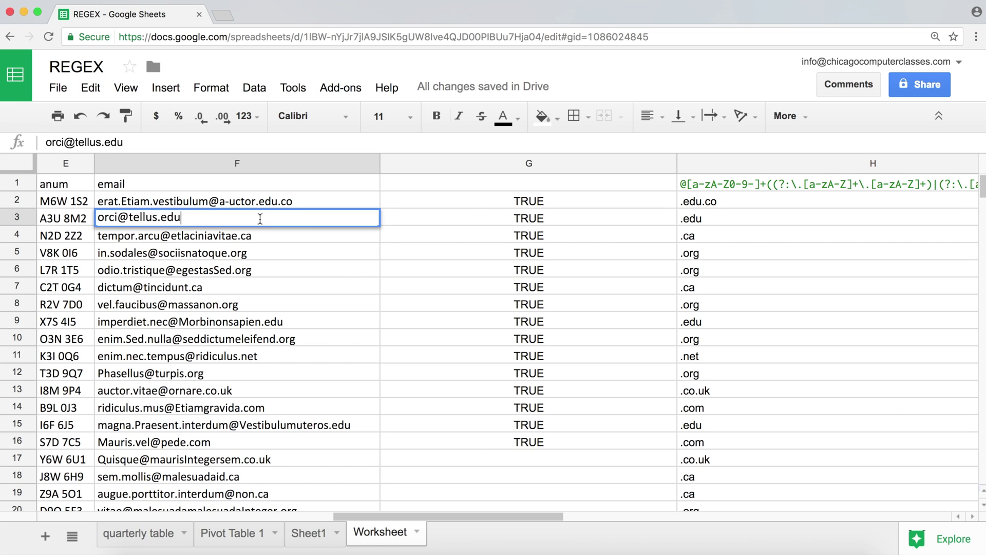
{"action": "type", "text": ".co.net"}
{"action": "key", "text": "Return"}
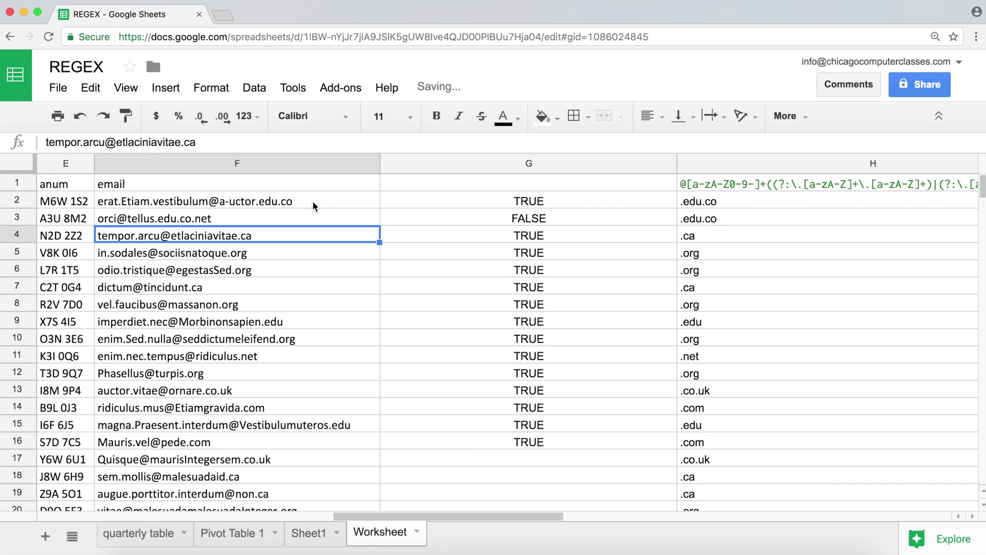
{"action": "left_click", "coordinate": [288, 220]}
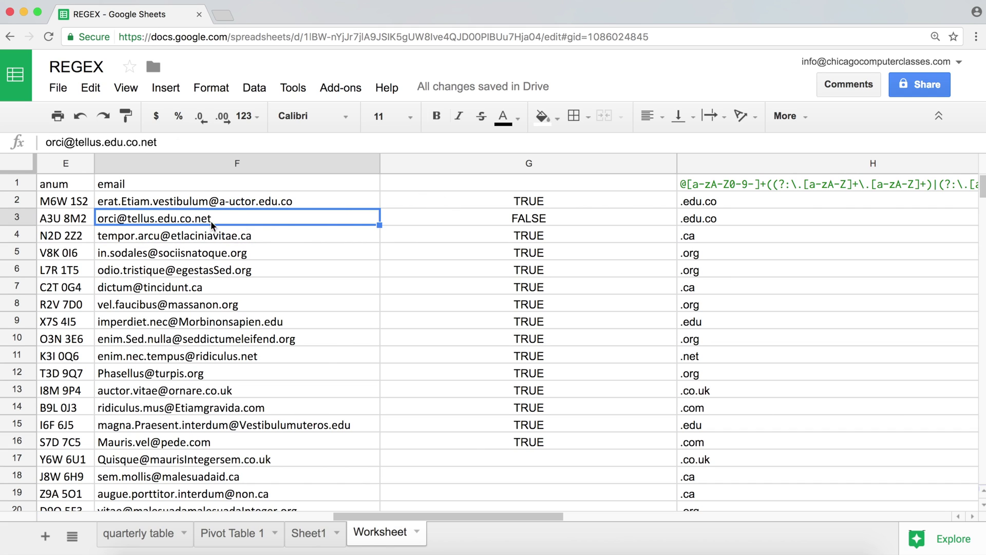
{"action": "double_click", "coordinate": [227, 216]}
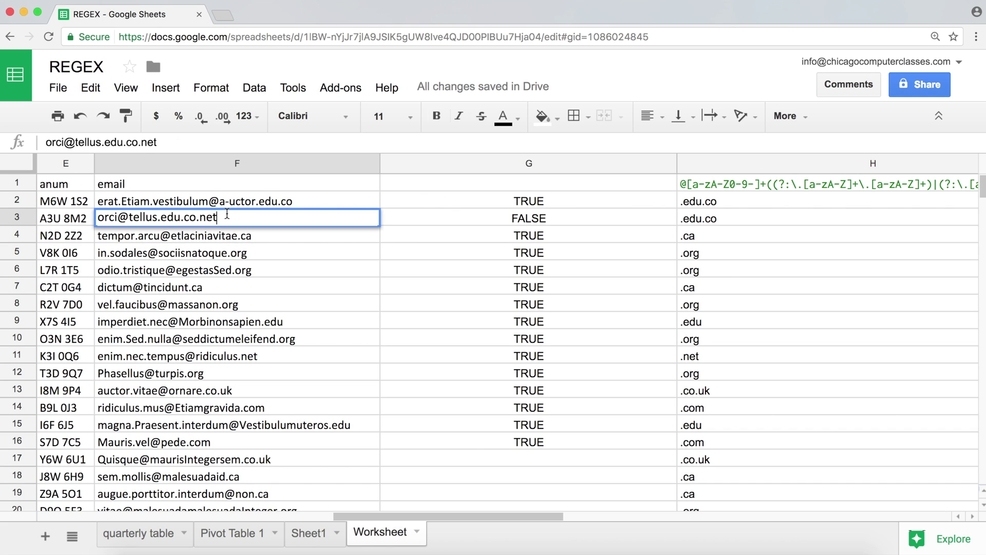
{"action": "key", "text": "BackSpace"}
{"action": "key", "text": "BackSpace"}
{"action": "key", "text": "BackSpace"}
{"action": "key", "text": "Return"}
{"action": "double_click", "coordinate": [204, 218]}
{"action": "key", "text": "BackSpace"}
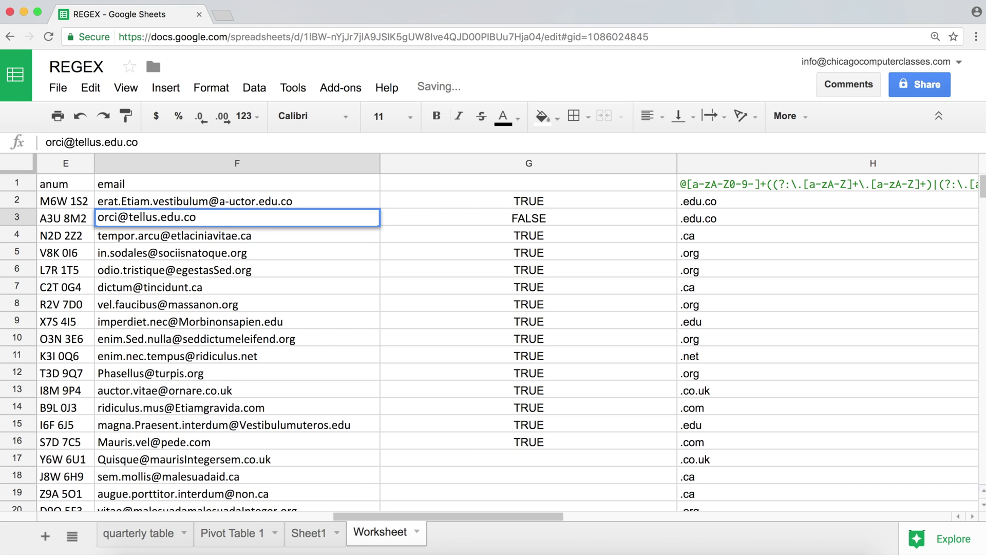
{"action": "key", "text": "Return"}
- Test an asterisk in F3's domain, then replace it with 123
{"action": "double_click", "coordinate": [142, 218]}
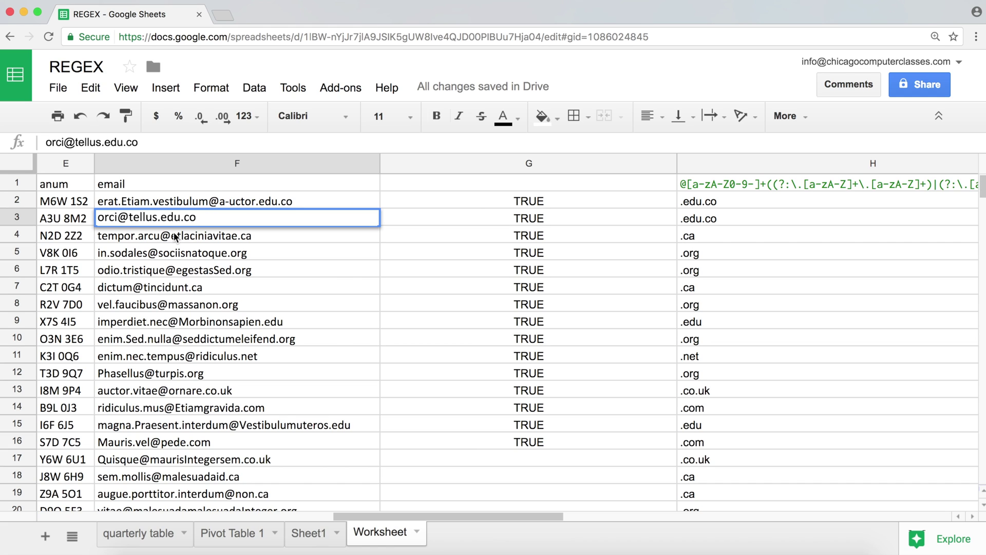
{"action": "type", "text": "*"}
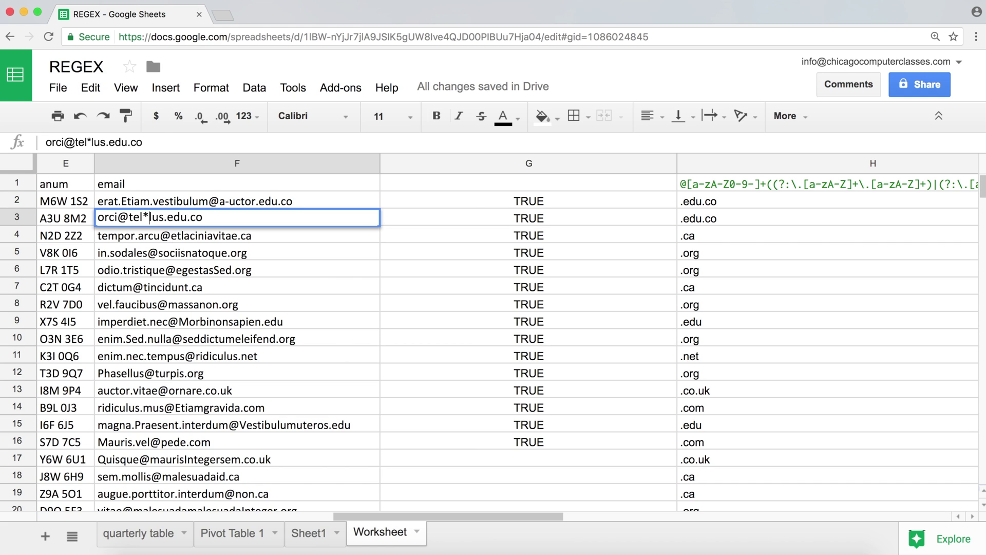
{"action": "key", "text": "Return"}
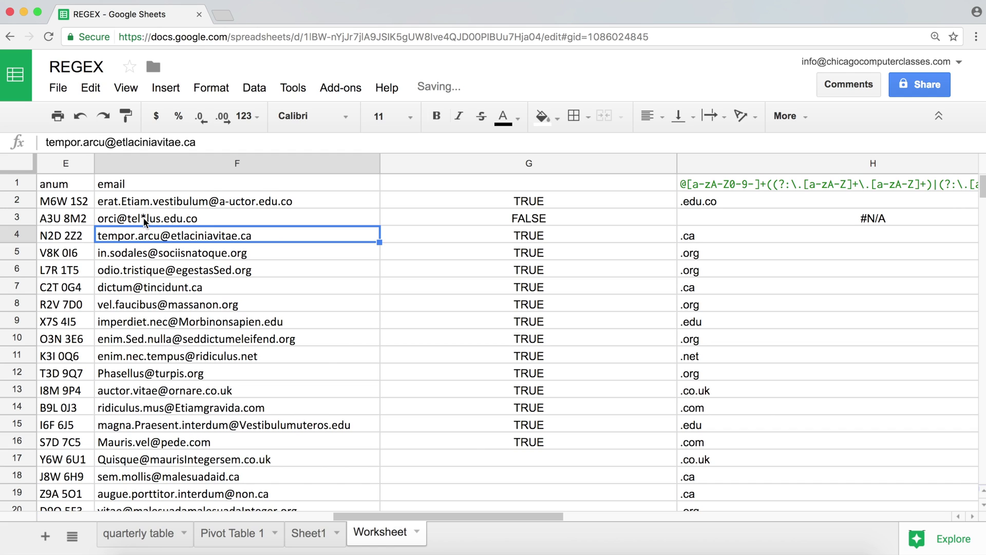
{"action": "double_click", "coordinate": [145, 220]}
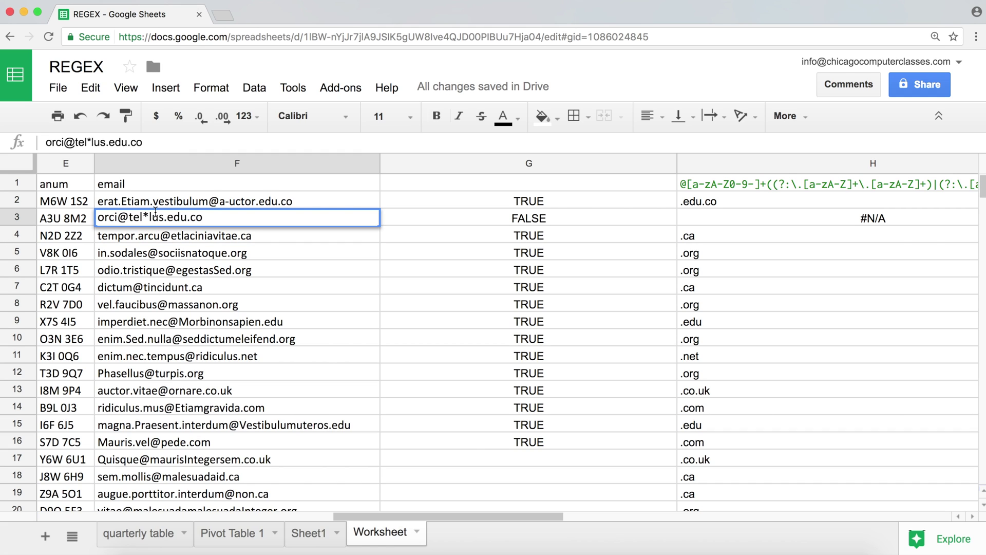
{"action": "key", "text": "BackSpace"}
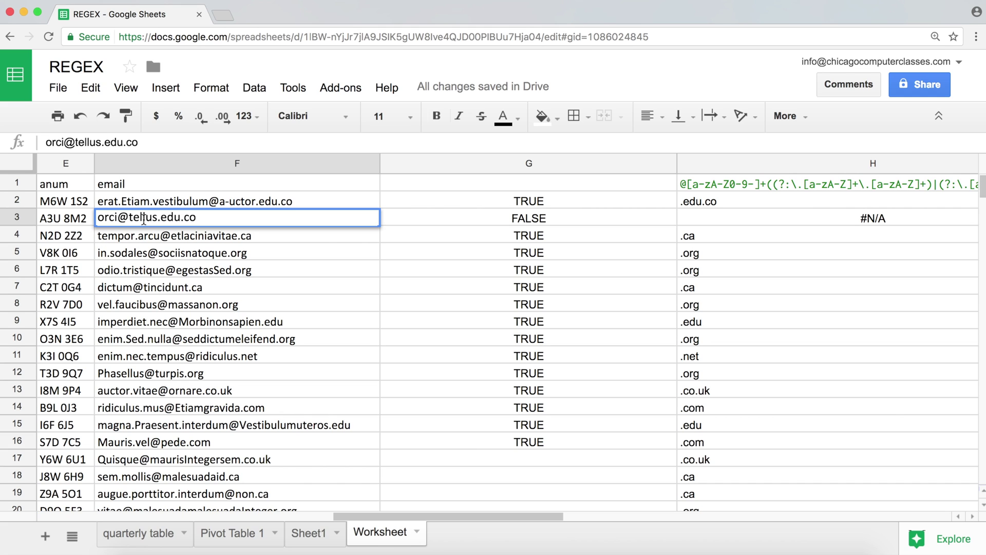
{"action": "type", "text": "123"}
{"action": "key", "text": "Return"}
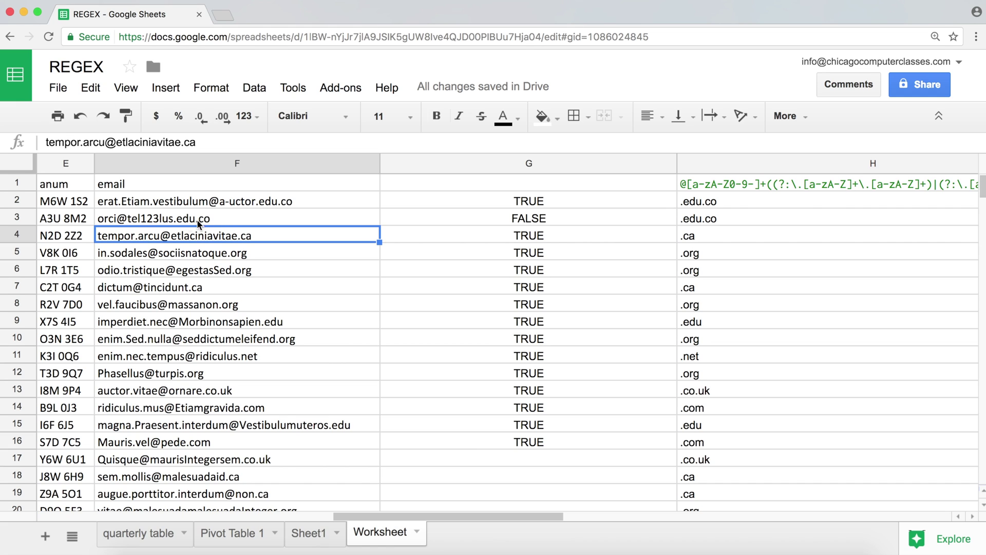
- Re-insert 123 after 'tell' in F3's domain so G3 returns FALSE
{"action": "left_click", "coordinate": [159, 218]}
{"action": "double_click", "coordinate": [161, 218]}
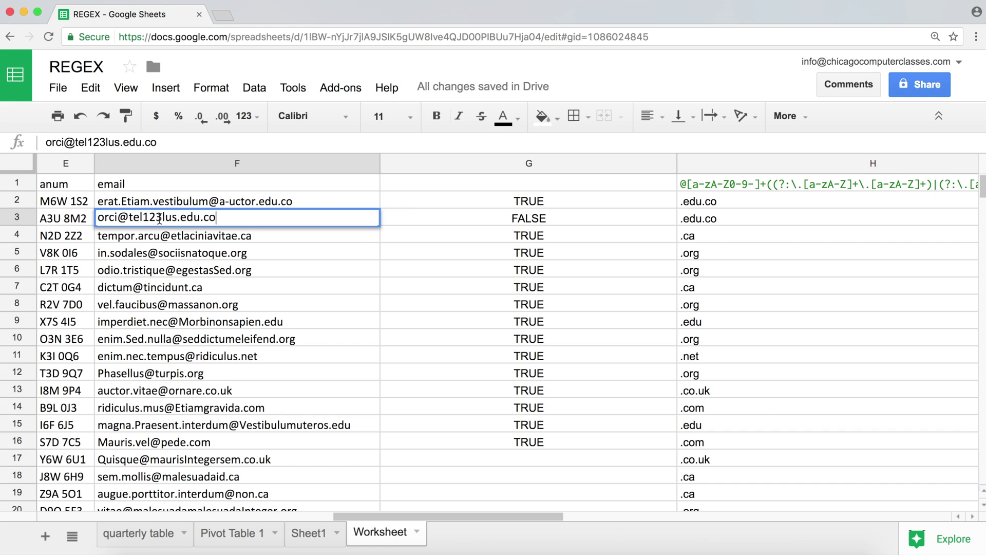
{"action": "key", "text": "BackSpace"}
{"action": "key", "text": "BackSpace"}
{"action": "key", "text": "BackSpace"}
{"action": "key", "text": "Return"}
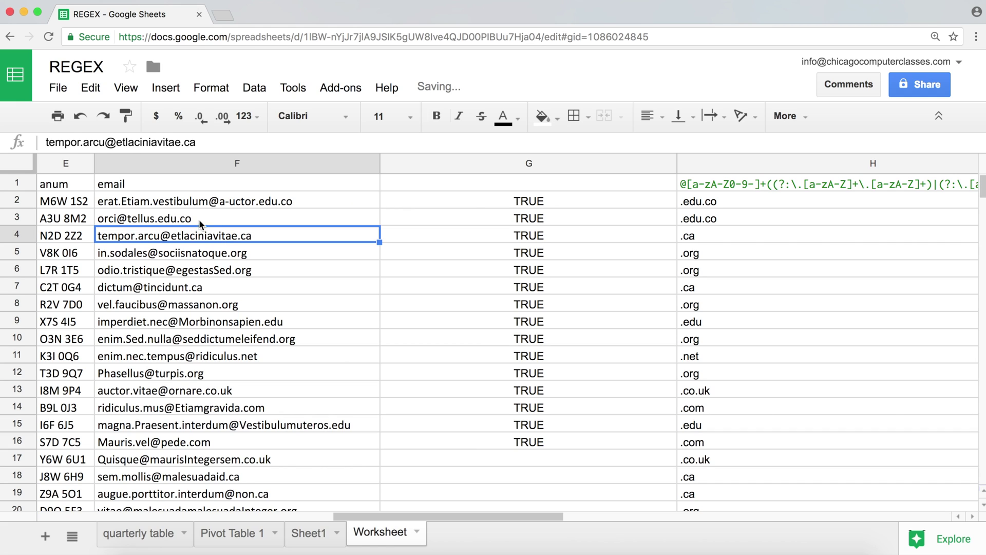
{"action": "left_click", "coordinate": [138, 218]}
{"action": "key", "text": "Return"}
{"action": "type", "text": "1"}
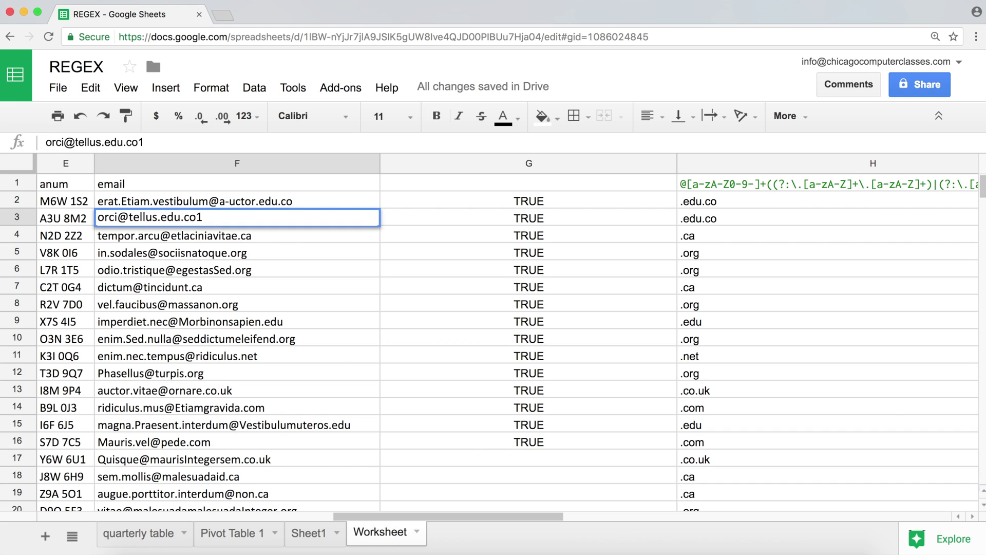
{"action": "key", "text": "BackSpace"}
{"action": "left_click", "coordinate": [150, 218]}
{"action": "type", "text": "123"}
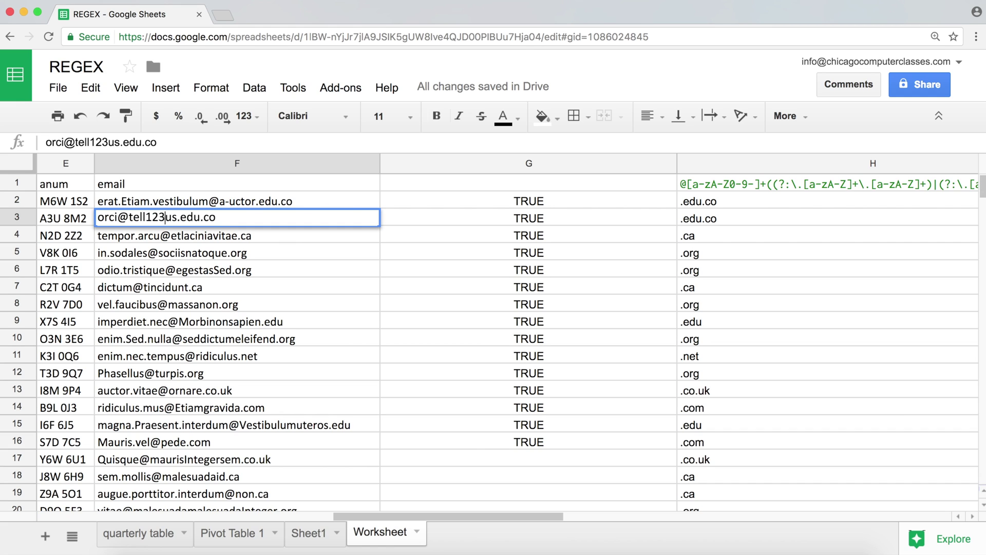
{"action": "key", "text": "Return"}
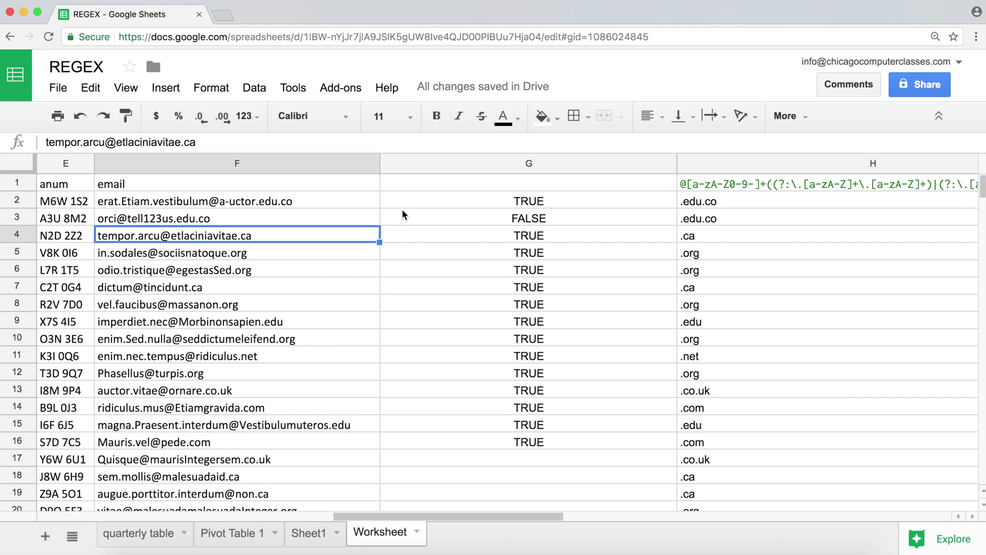
{"action": "double_click", "coordinate": [465, 195]}
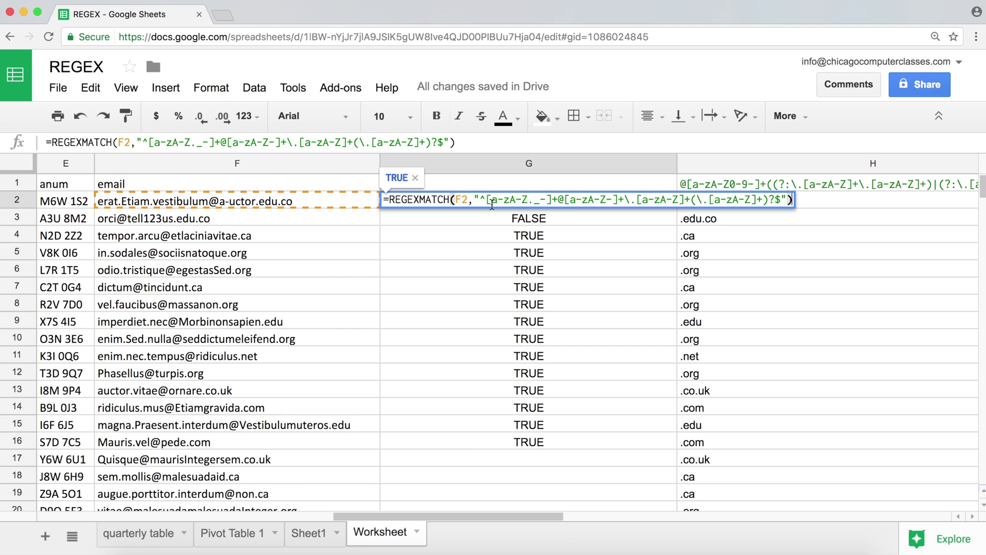
- Change G2's domain class to [a-zA-Z0-9-] and fill the formula down to G16
{"action": "left_click", "coordinate": [610, 199]}
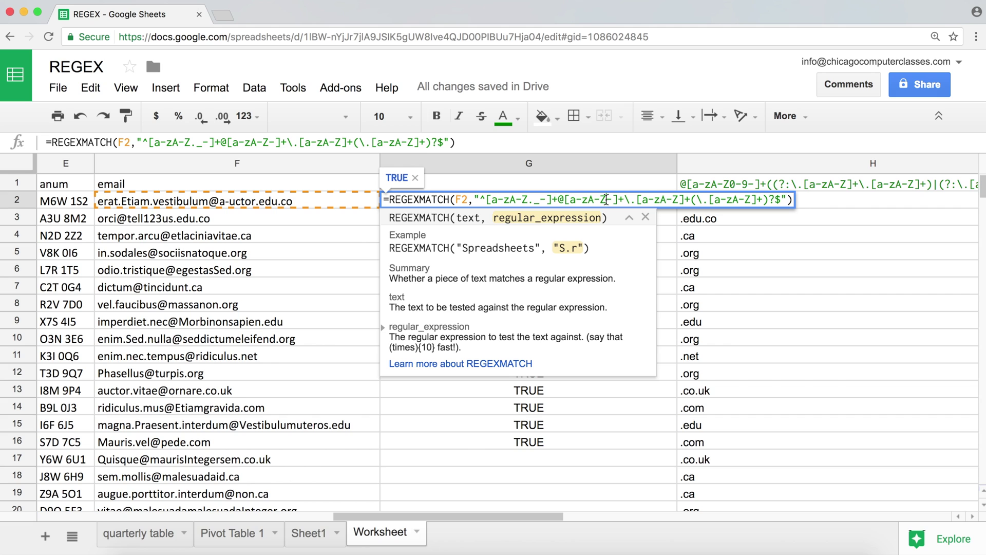
{"action": "key", "text": "Return"}
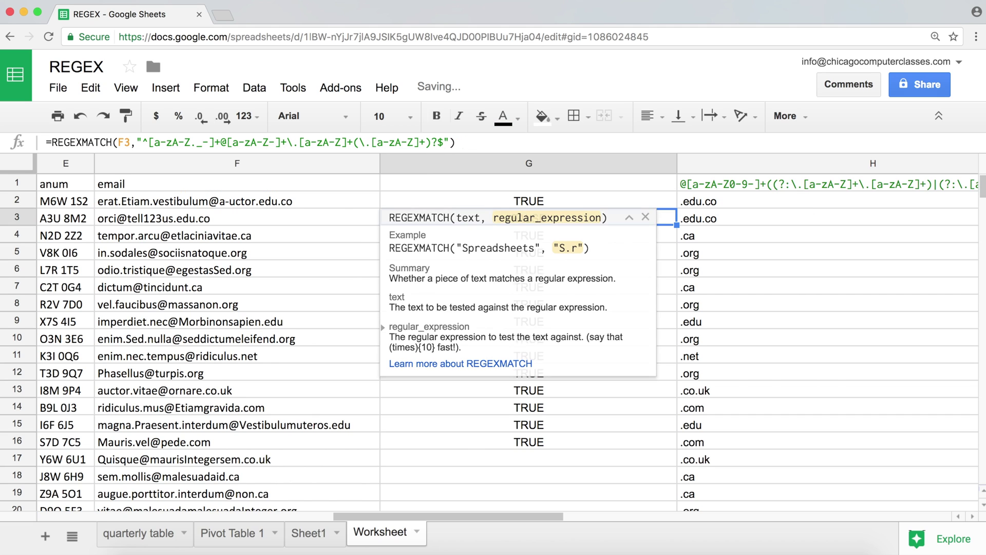
{"action": "left_click", "coordinate": [676, 204]}
{"action": "left_click_drag", "start_coordinate": [676, 208], "coordinate": [644, 443]}
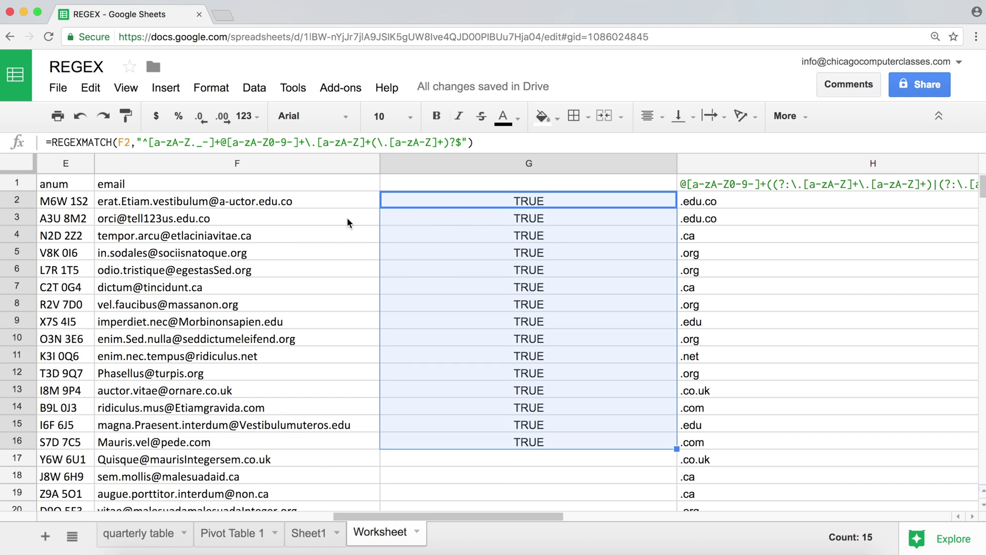
- Test the F3 email by changing the 123 after edu to 1, then removing it
{"action": "double_click", "coordinate": [166, 218]}
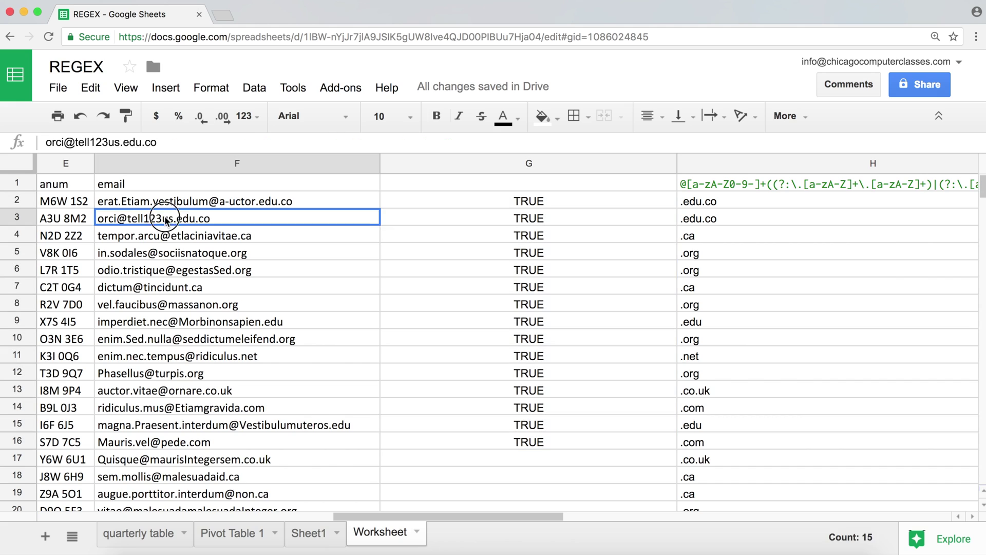
{"action": "key", "text": "BackSpace"}
{"action": "key", "text": "BackSpace"}
{"action": "key", "text": "BackSpace"}
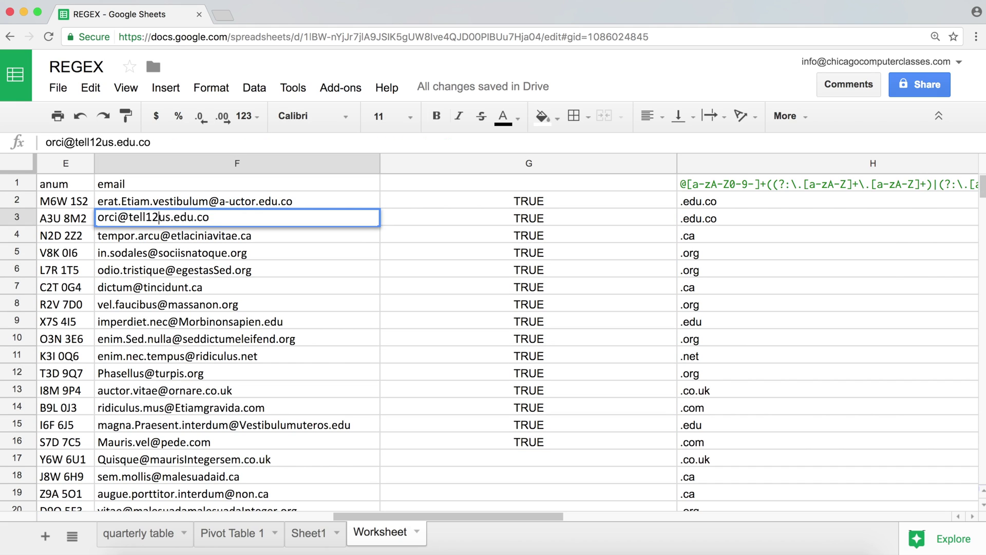
{"action": "type", "text": "1"}
{"action": "key", "text": "Return"}
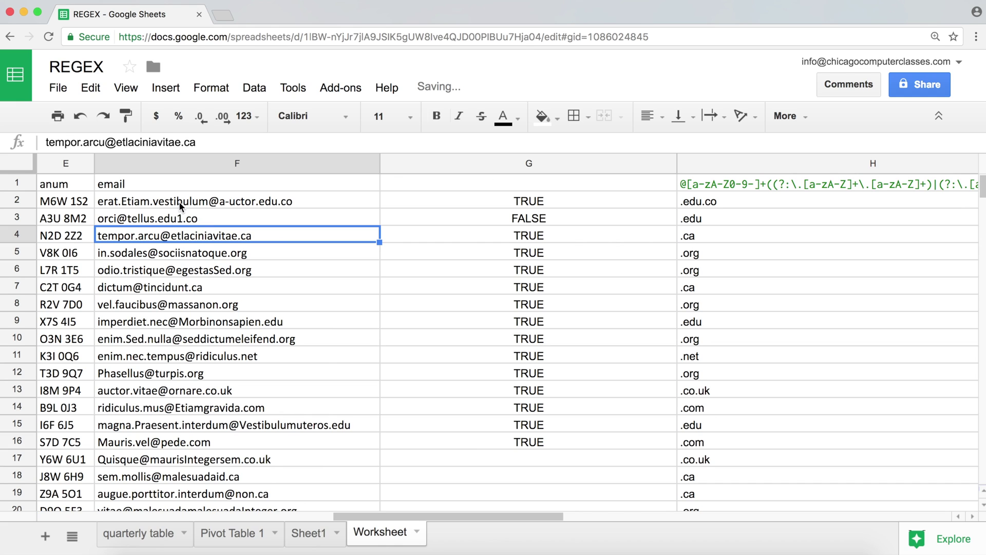
{"action": "left_click", "coordinate": [159, 220]}
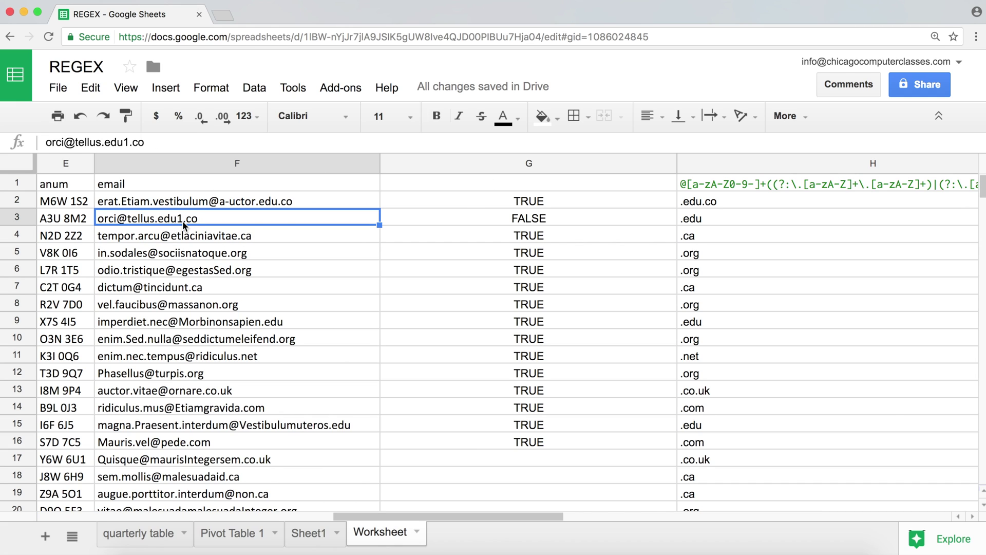
{"action": "double_click", "coordinate": [183, 220]}
{"action": "key", "text": "BackSpace"}
{"action": "key", "text": "Return"}
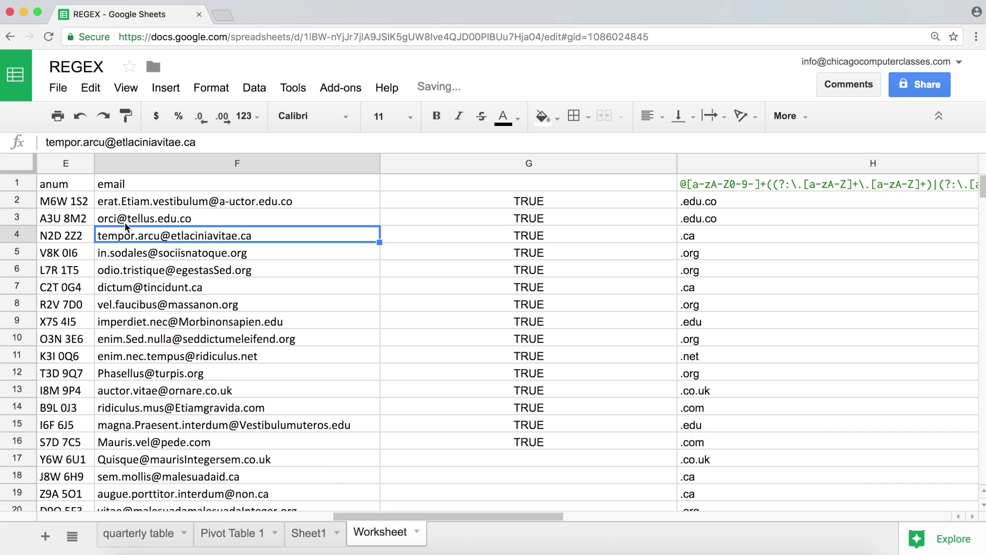
- Add an underscore to the F3 email between 'or' and 'ci', then check the underscore in G2's regex
{"action": "double_click", "coordinate": [109, 220]}
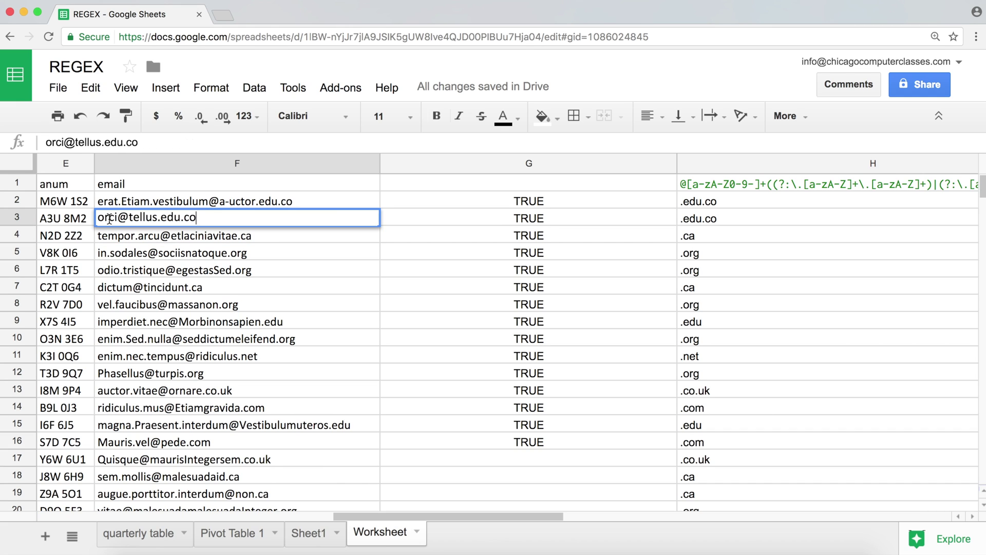
{"action": "left_click", "coordinate": [108, 219]}
{"action": "type", "text": "_"}
{"action": "key", "text": "Return"}
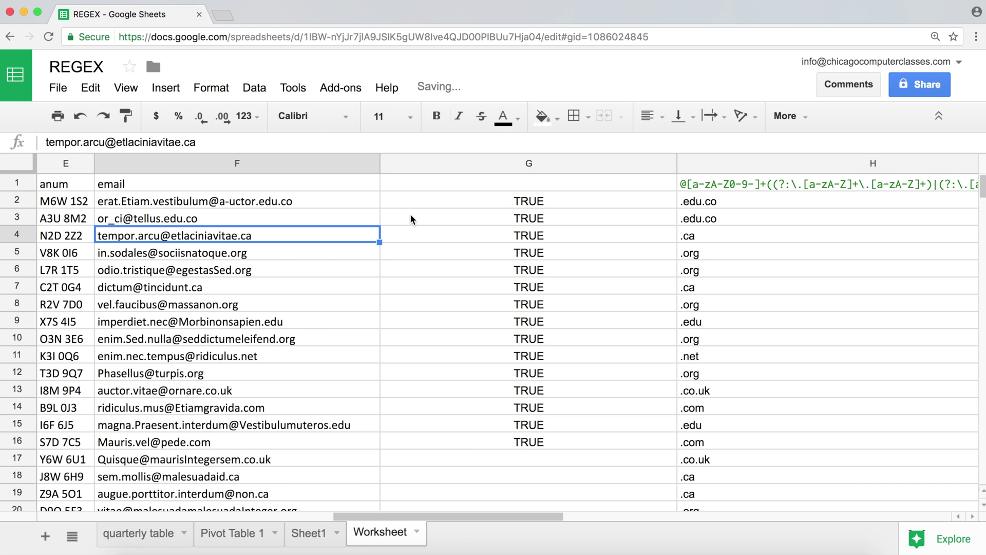
{"action": "left_click", "coordinate": [447, 208]}
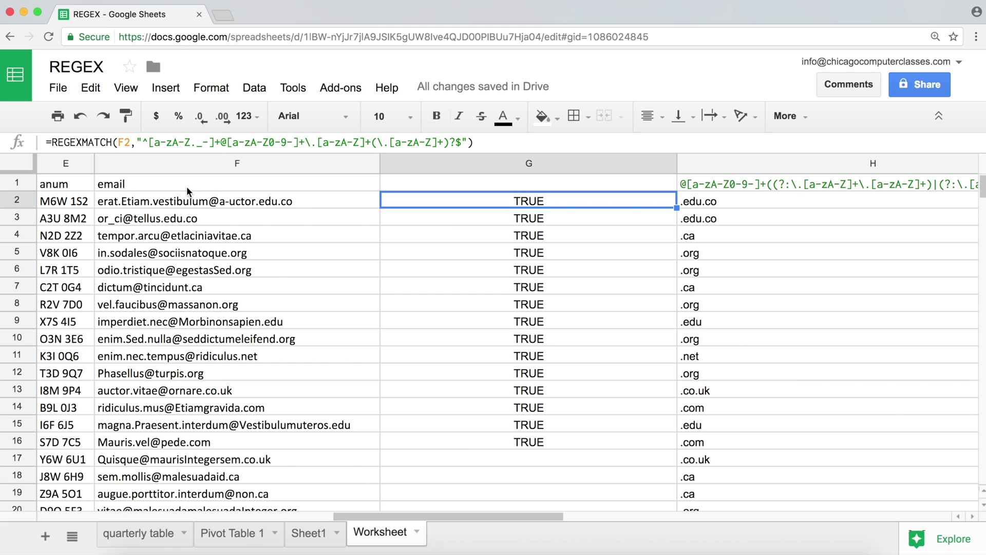
{"action": "left_click", "coordinate": [201, 145]}
{"action": "left_click_drag", "start_coordinate": [201, 145], "coordinate": [197, 143]}
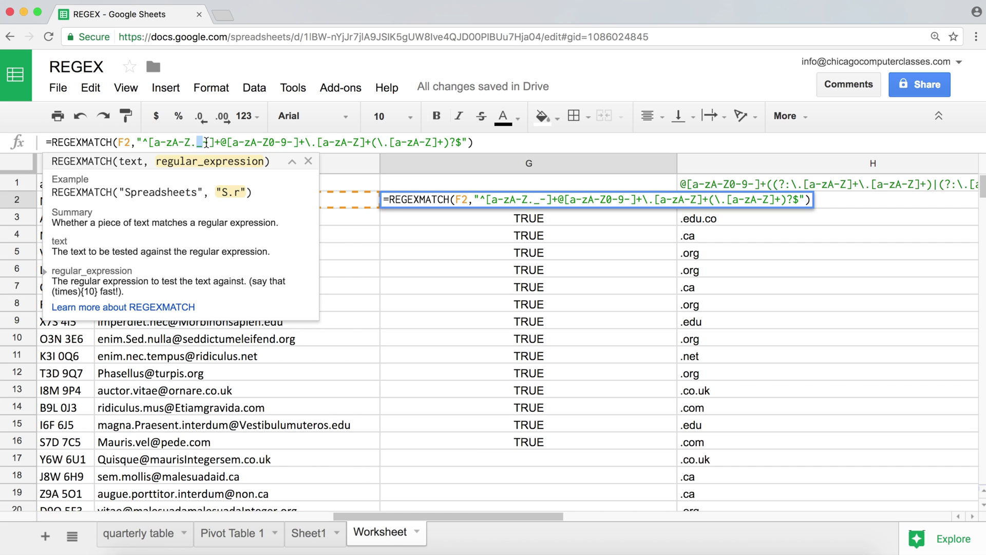
{"action": "key", "text": "Escape"}
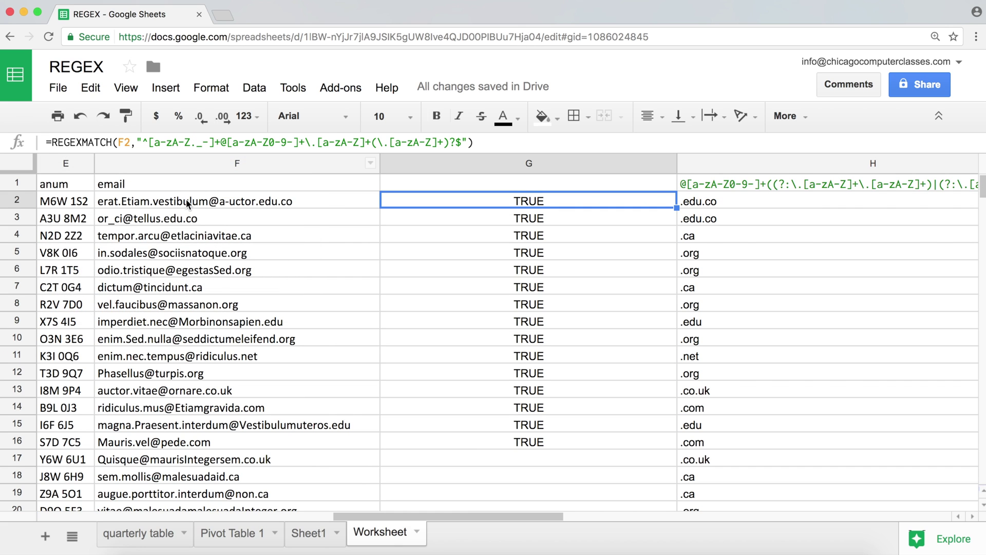
- Insert a test question mark in the F2 email, undo it, and recommit G2's formula unchanged
{"action": "left_click", "coordinate": [186, 201]}
{"action": "double_click", "coordinate": [185, 200]}
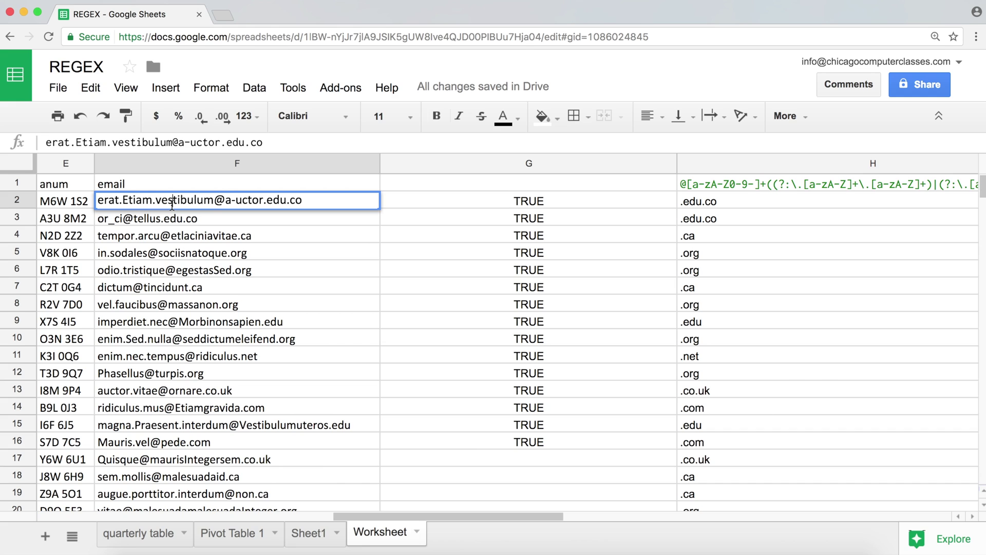
{"action": "left_click", "coordinate": [172, 201]}
{"action": "type", "text": "?"}
{"action": "key", "text": "Return"}
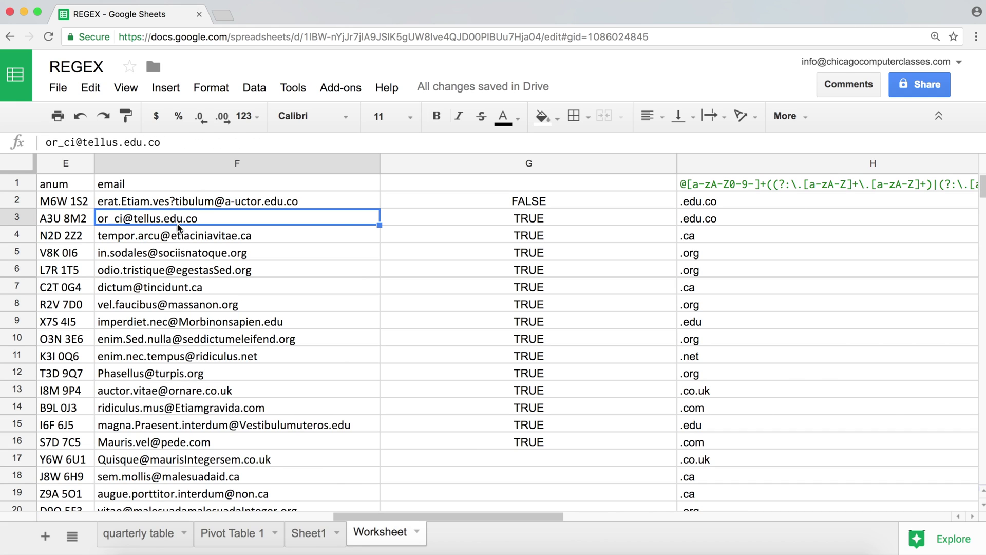
{"action": "key", "text": "ctrl+z"}
{"action": "key", "text": "Right"}
{"action": "key", "text": "Return"}
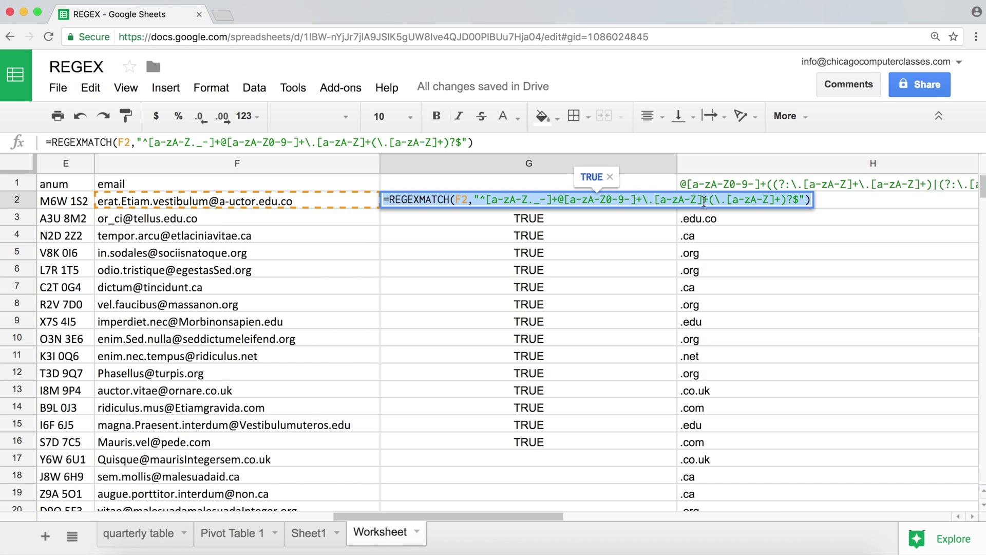
{"action": "key", "text": "Return"}
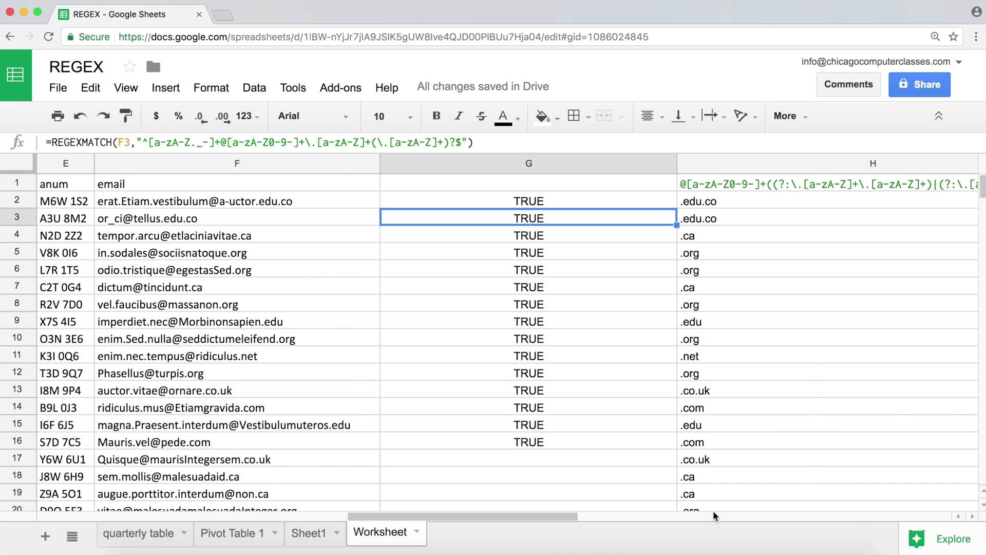
{"action": "key", "text": "Right"}
{"action": "key", "text": "Right"}
{"action": "key", "text": "Right"}
{"action": "key", "text": "Right"}
{"action": "key", "text": "Right"}
{"action": "key", "text": "Left"}
{"action": "key", "text": "Up"}
{"action": "key", "text": "Up"}
- Enter the 'email' heading in K1 and open Data validation for K2:K19
{"action": "type", "text": "email"}
{"action": "key", "text": "Return"}
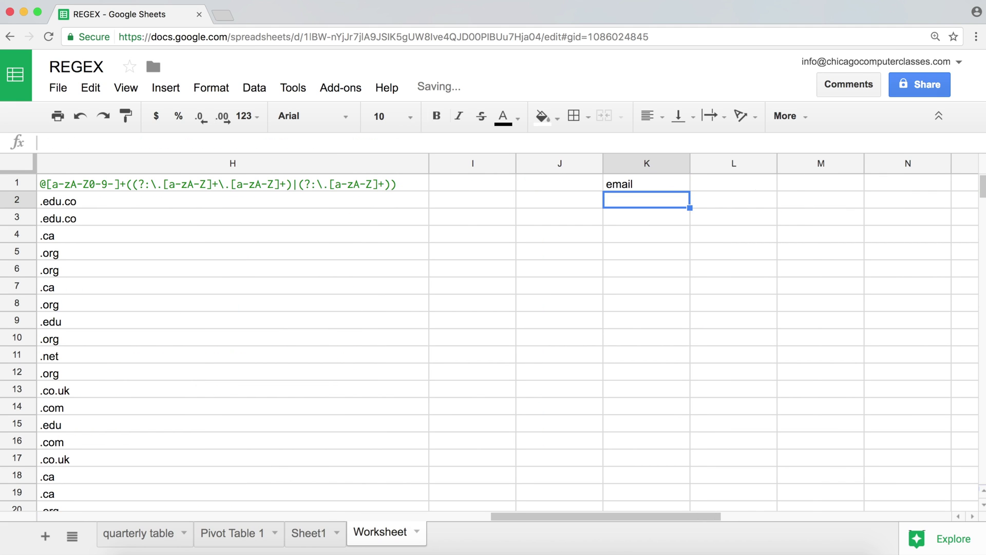
{"action": "left_click_drag", "start_coordinate": [672, 203], "coordinate": [654, 492]}
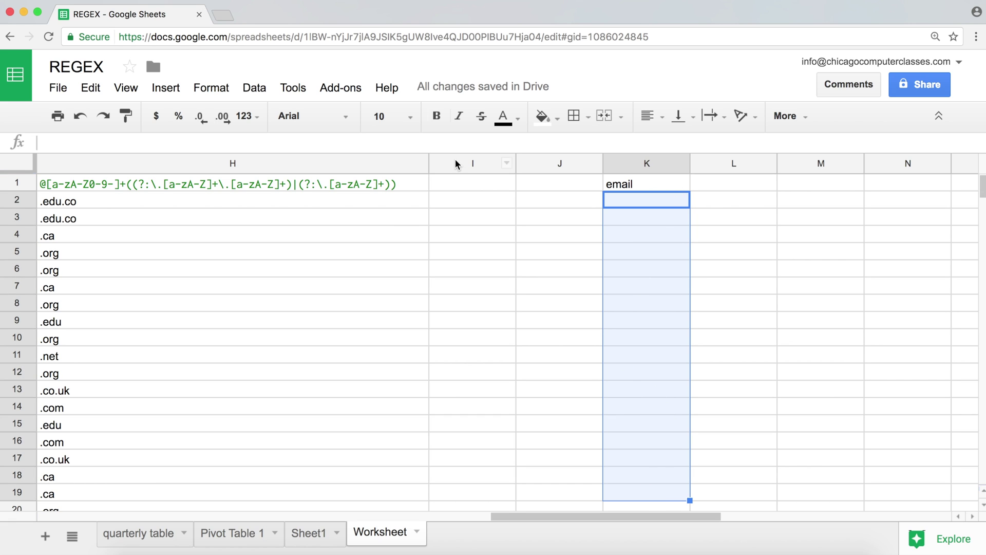
{"action": "left_click", "coordinate": [261, 92]}
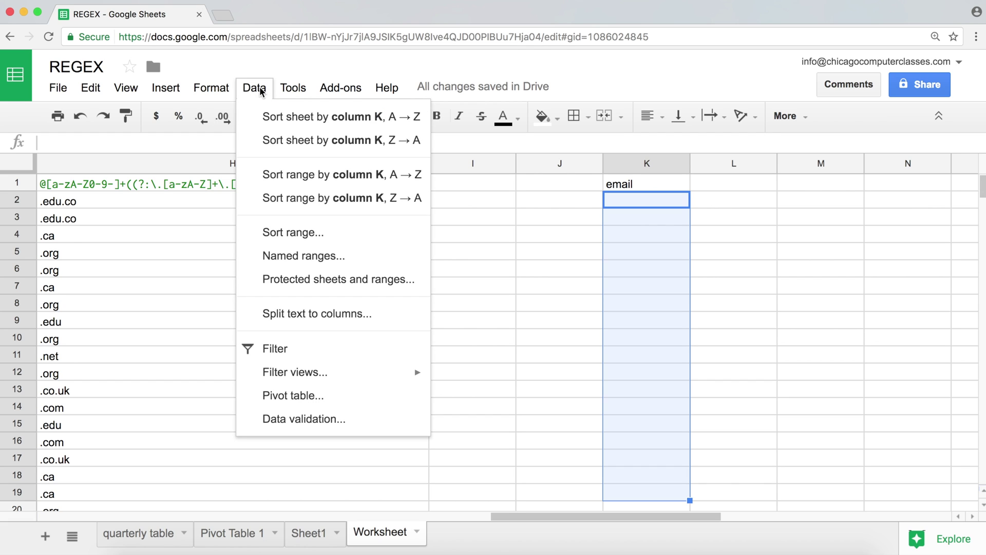
{"action": "left_click", "coordinate": [300, 424]}
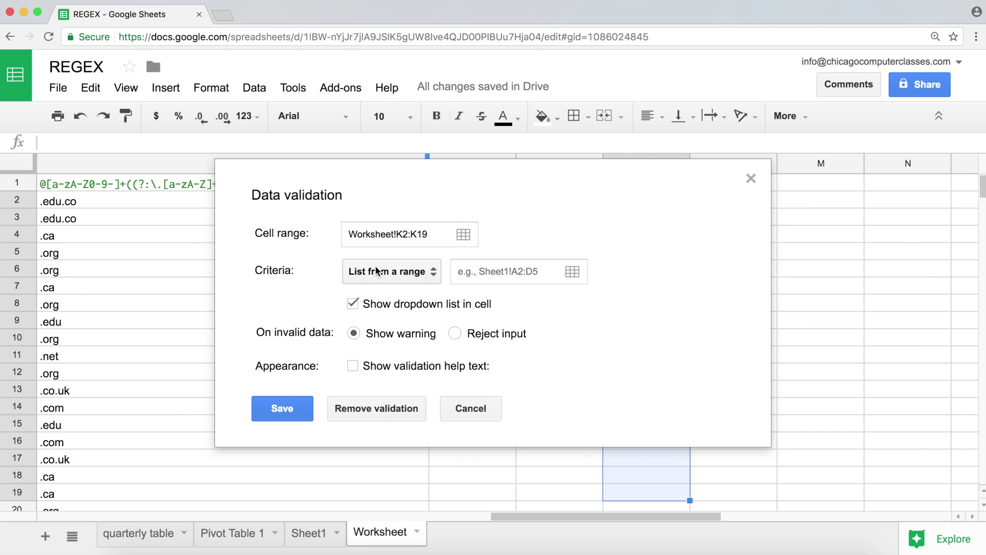
- Set K2:K19 to a pasted REGEXMATCH custom formula that rejects invalid input, and save it
{"action": "left_click", "coordinate": [380, 271]}
{"action": "left_click", "coordinate": [411, 389]}
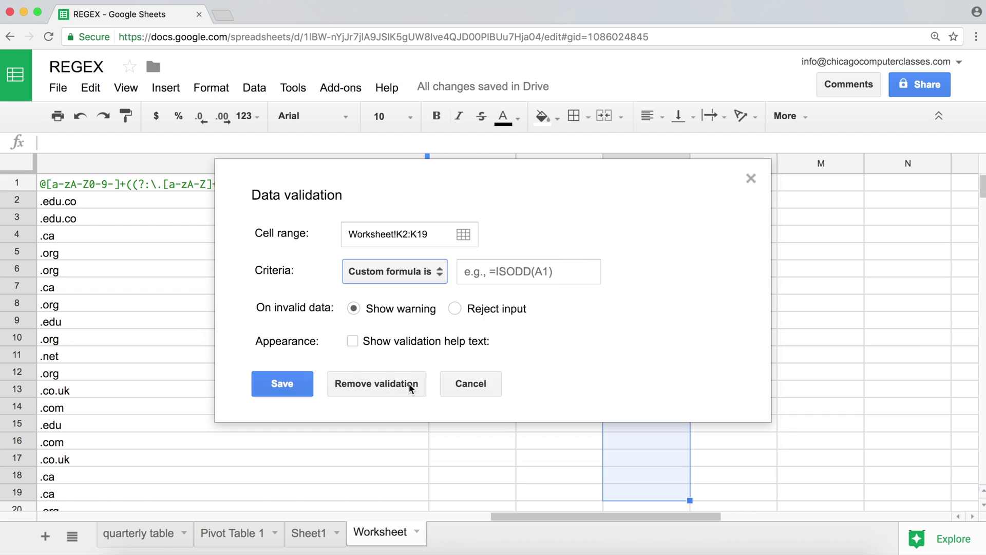
{"action": "left_click", "coordinate": [496, 267]}
{"action": "key", "text": "super+v"}
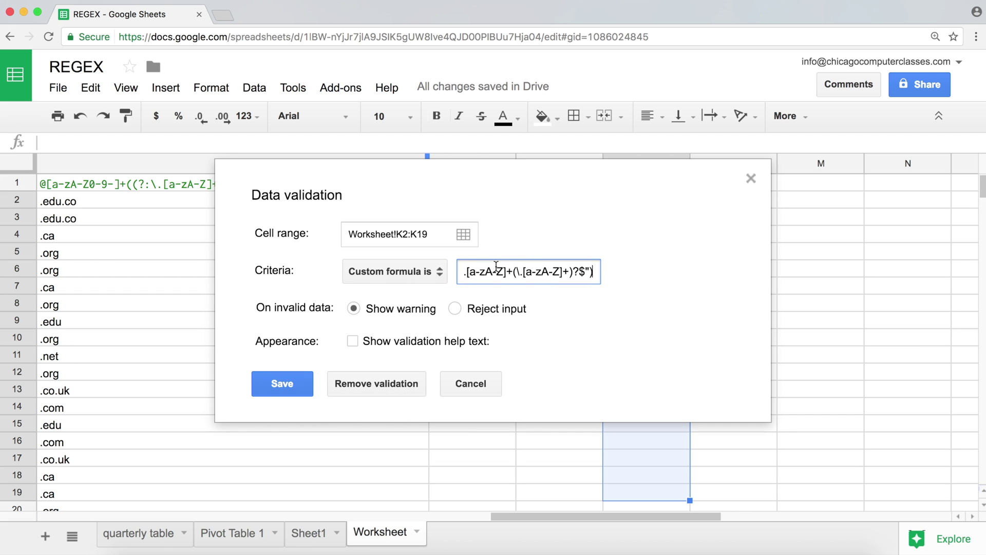
{"action": "left_click_drag", "start_coordinate": [560, 269], "coordinate": [379, 271]}
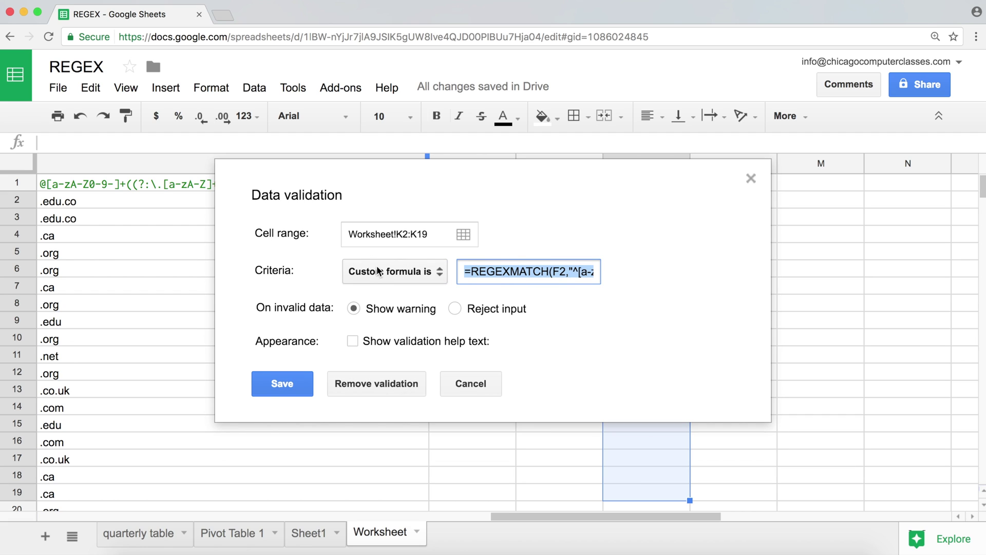
{"action": "double_click", "coordinate": [497, 271]}
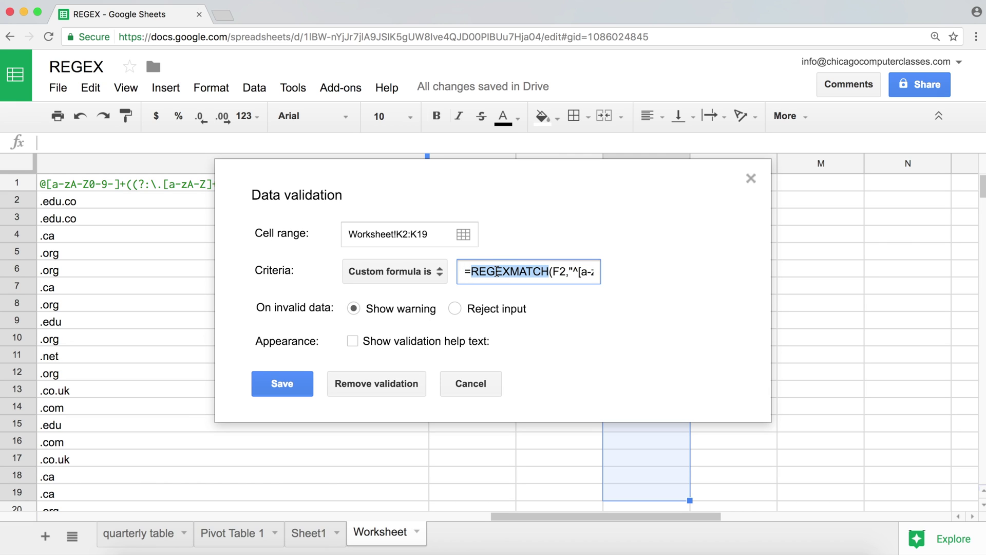
{"action": "left_click", "coordinate": [455, 308]}
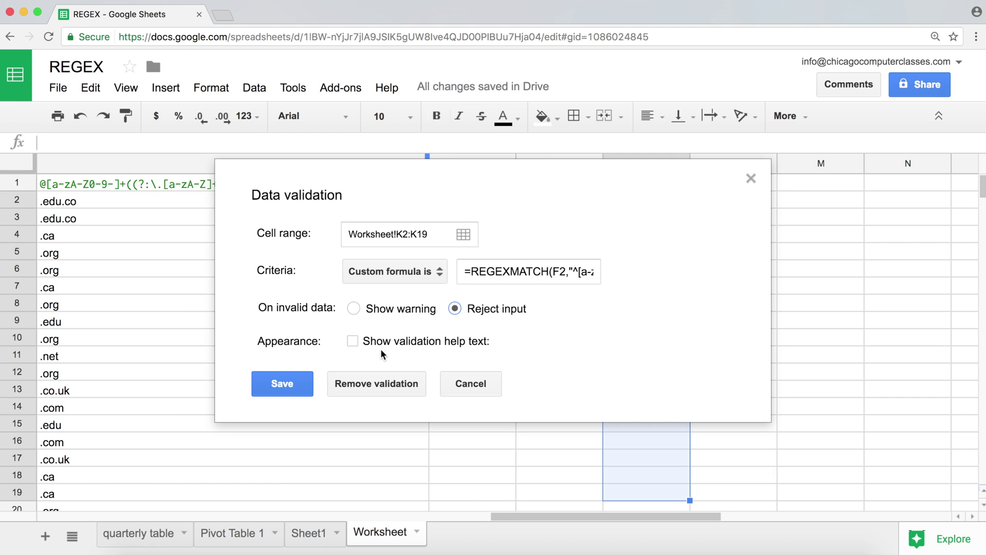
{"action": "left_click", "coordinate": [292, 383]}
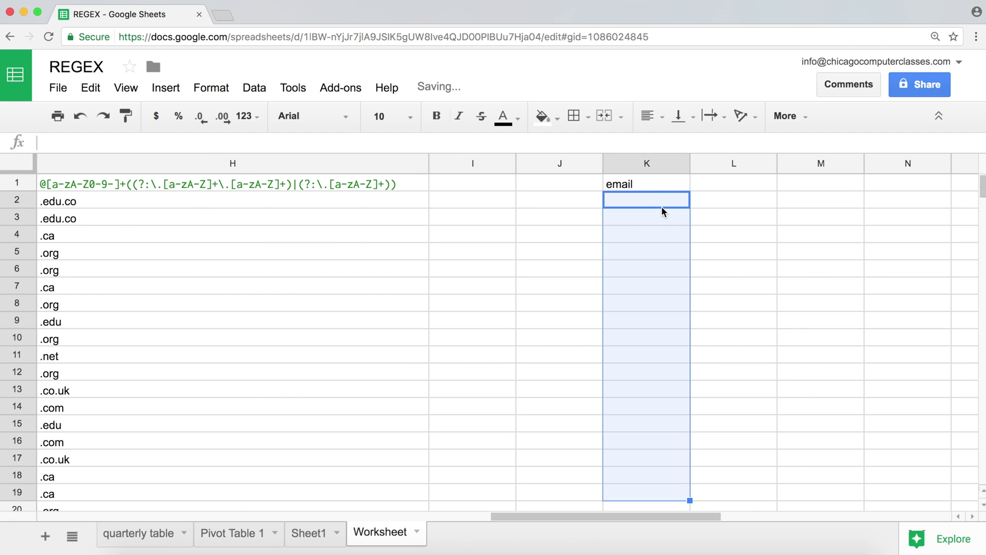
{"action": "left_click", "coordinate": [662, 207]}
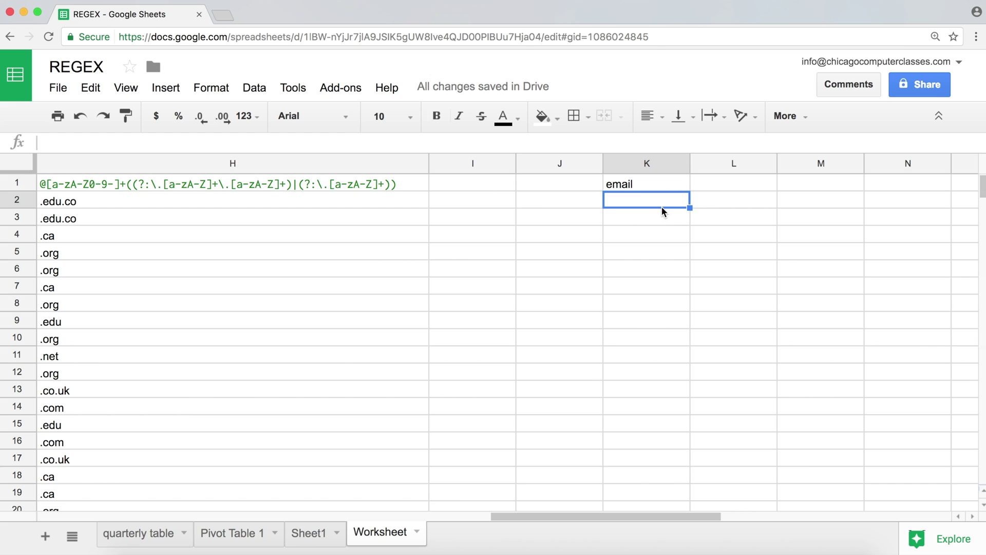
- Enter the incomplete test value 'dade@' in K2
{"action": "type", "text": "dade@"}
{"action": "key", "text": "Return"}
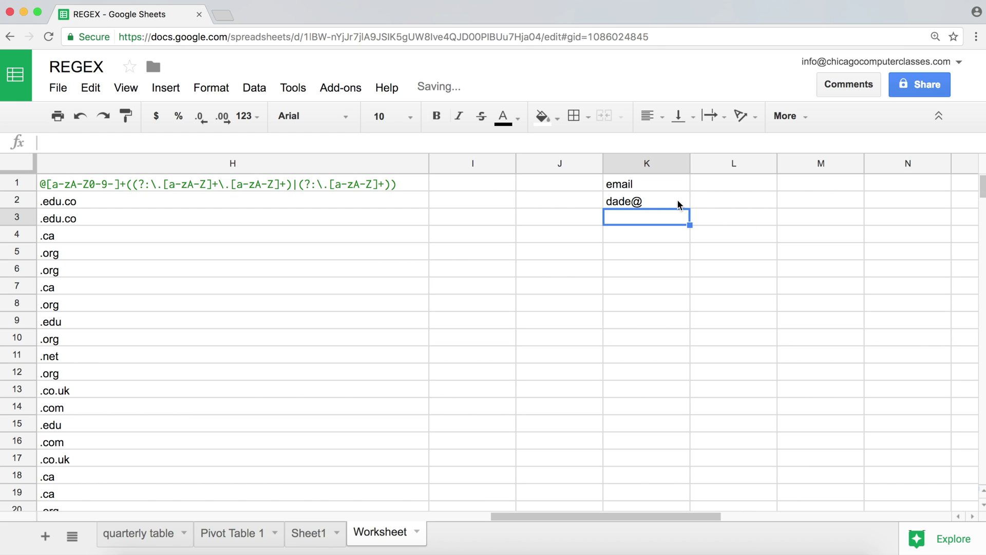
{"action": "left_click", "coordinate": [674, 203]}
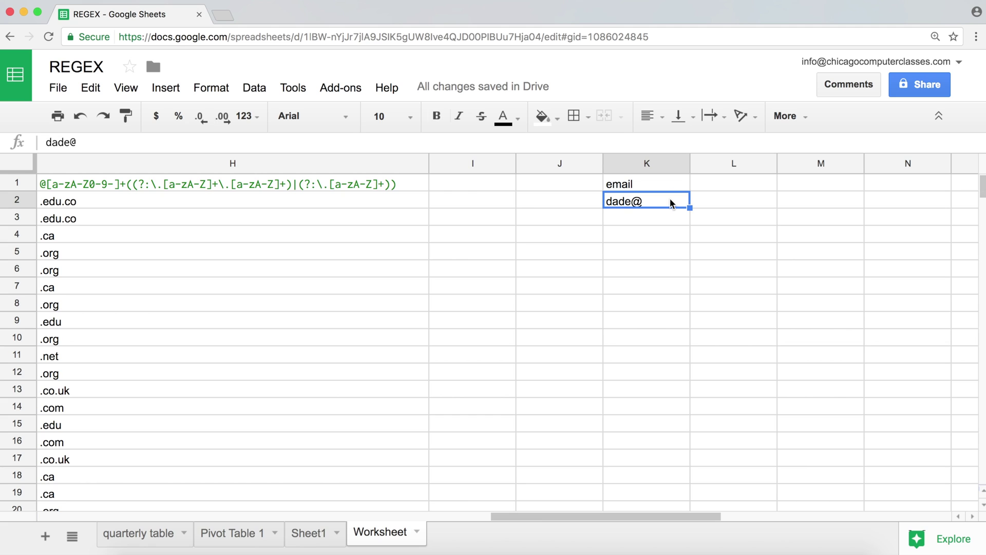
{"action": "double_click", "coordinate": [670, 201]}
{"action": "key", "text": "Return"}
- Change the K2:K18 validation formula's F2 reference to K2 and save the rule
{"action": "mouse_move", "coordinate": [671, 198]}
{"action": "left_mouse_down"}
{"action": "mouse_move", "coordinate": [668, 326]}
{"action": "mouse_move", "coordinate": [694, 452]}
{"action": "mouse_move", "coordinate": [682, 471]}
{"action": "left_mouse_up"}
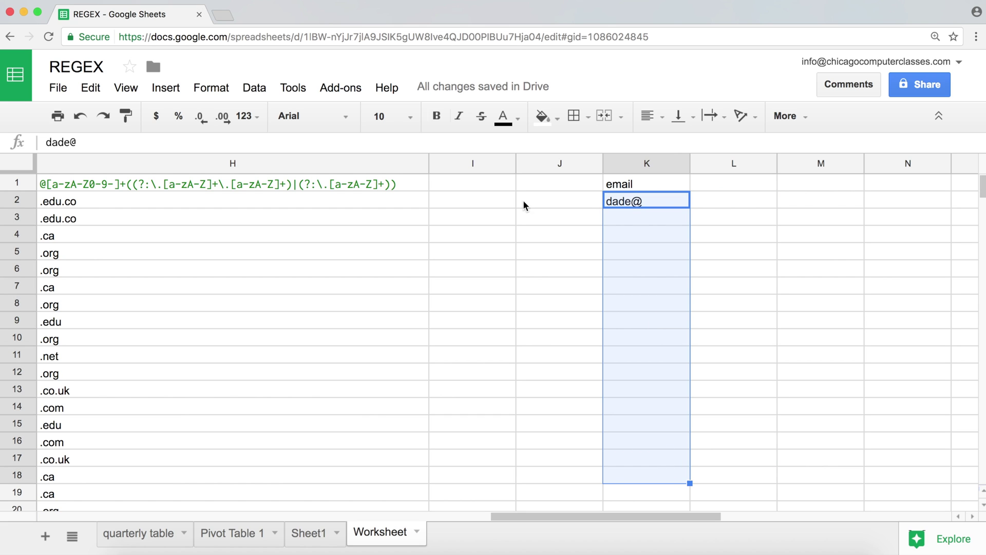
{"action": "left_click", "coordinate": [261, 88]}
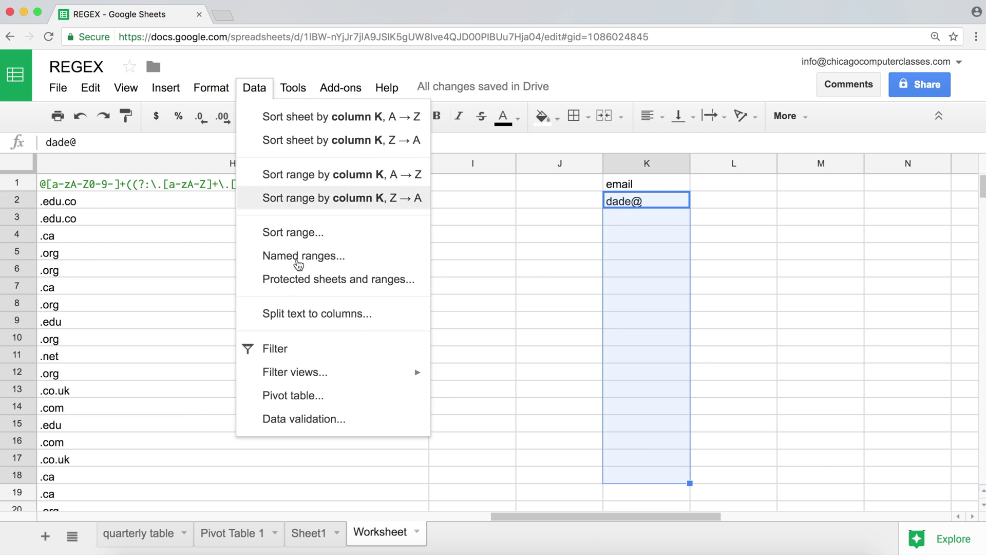
{"action": "left_click", "coordinate": [315, 417]}
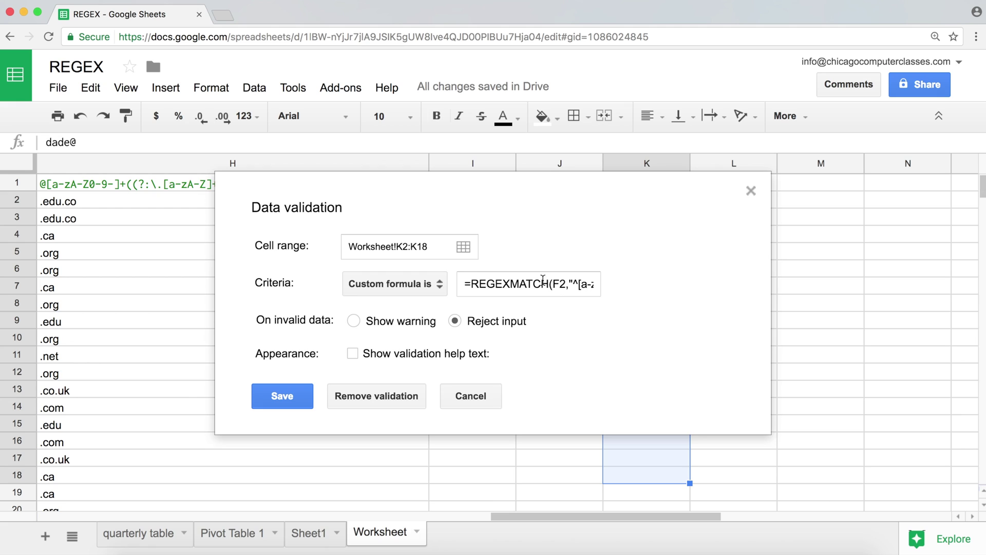
{"action": "left_click", "coordinate": [560, 286]}
{"action": "key", "text": "BackSpace"}
{"action": "type", "text": "K"}
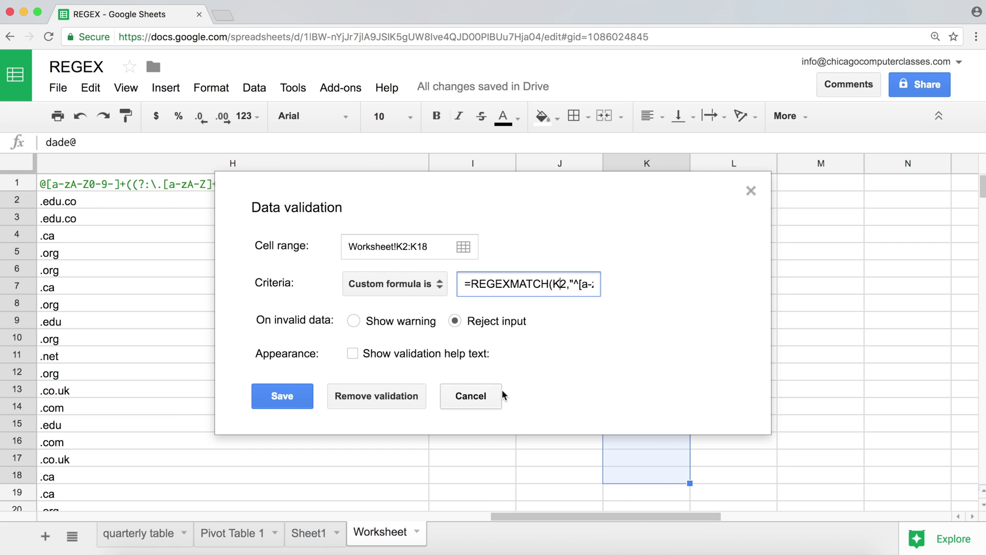
{"action": "left_click", "coordinate": [282, 396]}
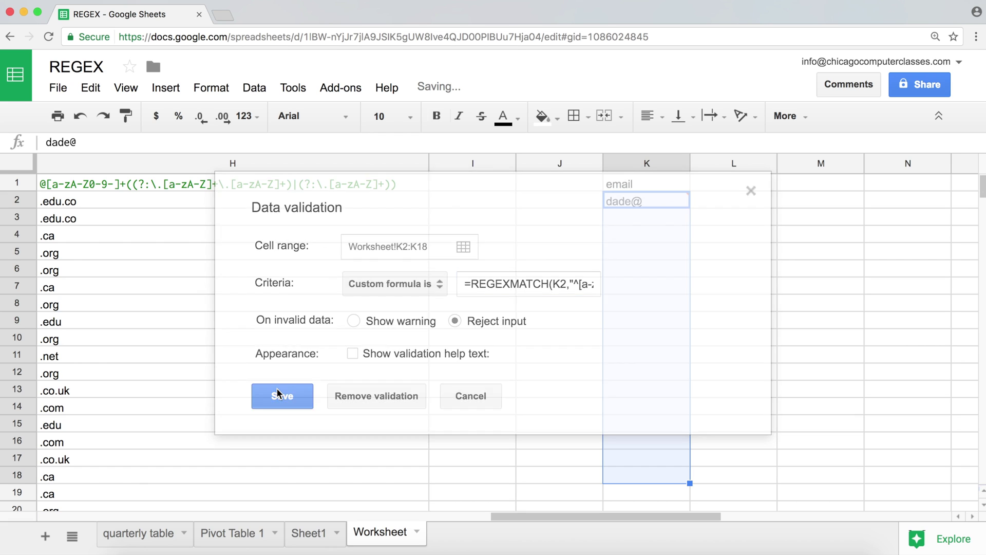
- Confirm the rule rejects an incomplete address and one with two @ signs in K2
{"action": "type", "text": "dav"}
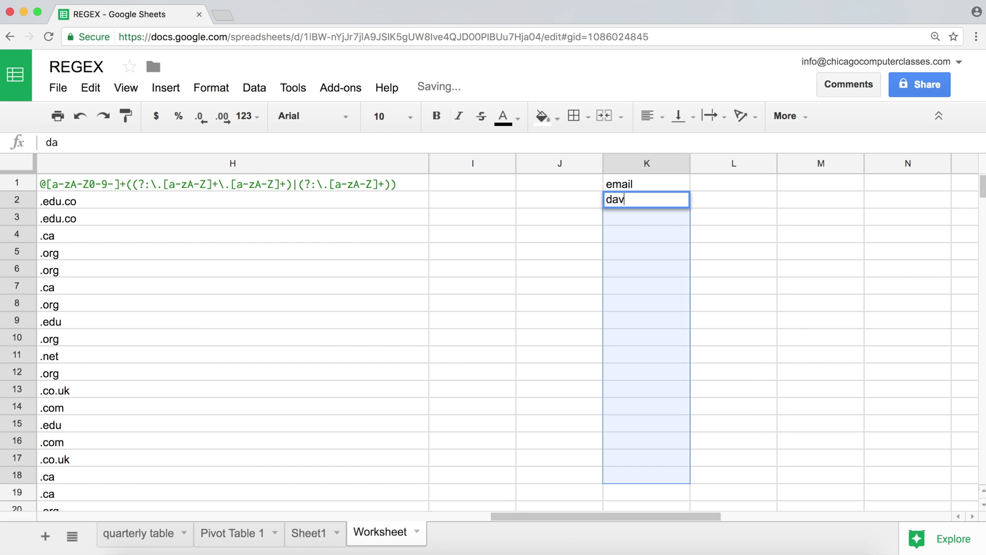
{"action": "type", "text": "e@"}
{"action": "key", "text": "Return"}
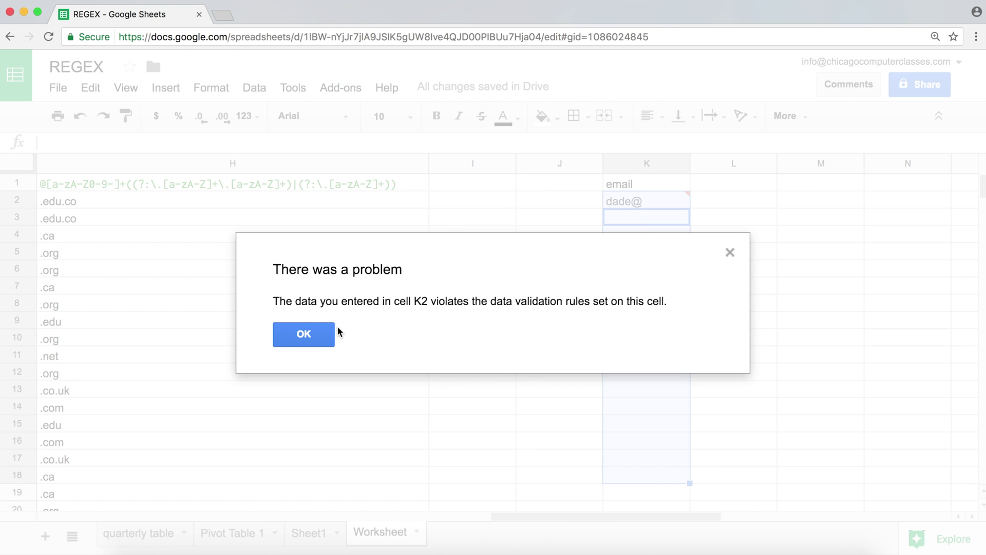
{"action": "left_click", "coordinate": [319, 343]}
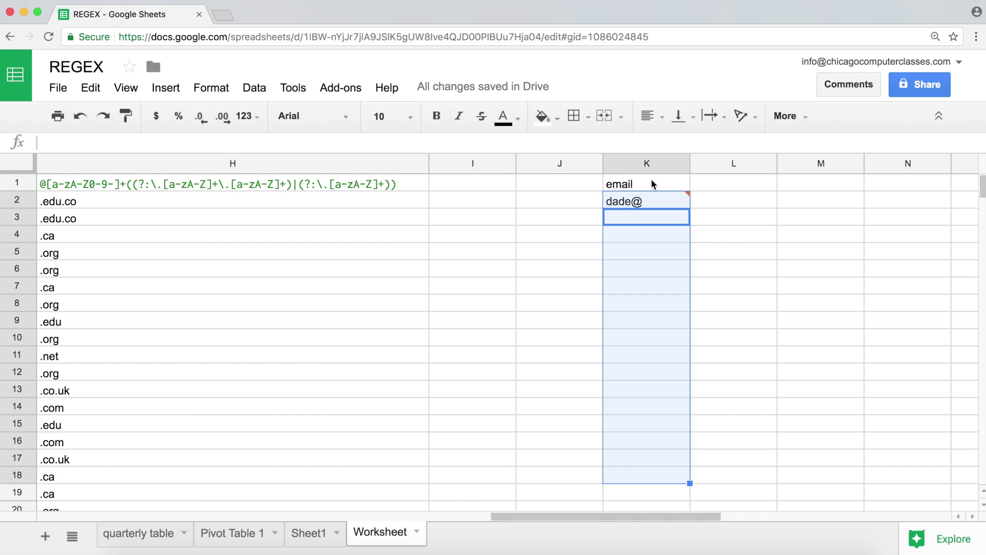
{"action": "left_click", "coordinate": [647, 200]}
{"action": "key", "text": "Delete"}
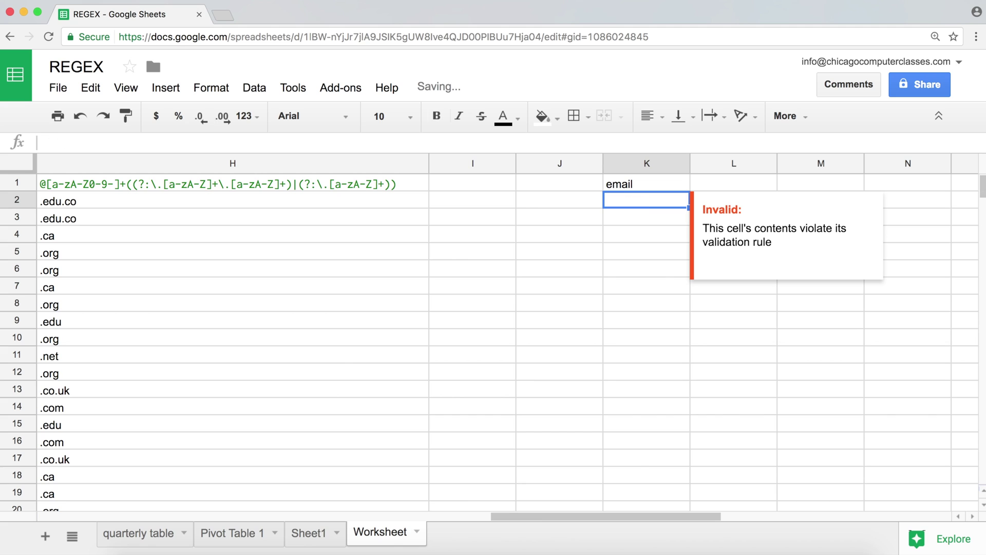
{"action": "type", "text": "dae"}
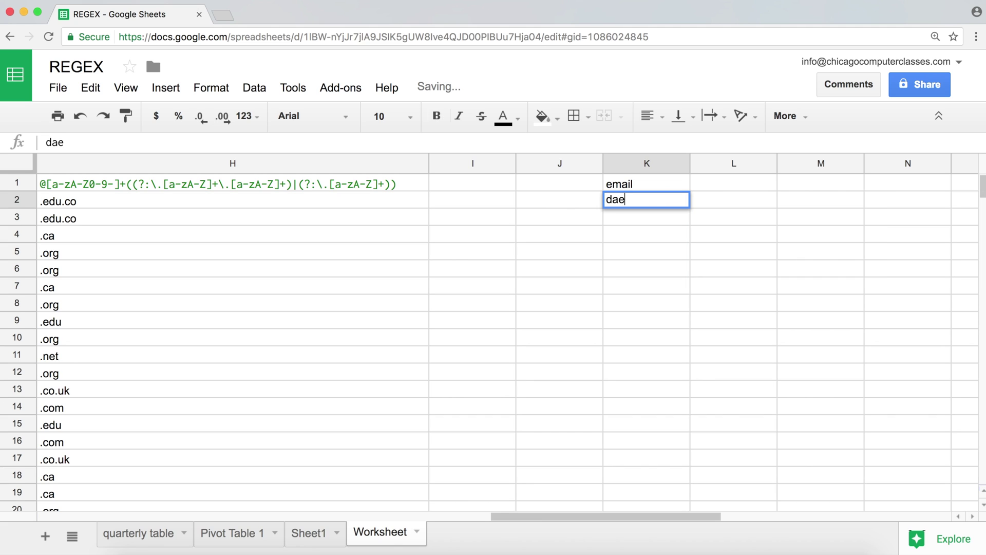
{"action": "type", "text": "@adasd@"}
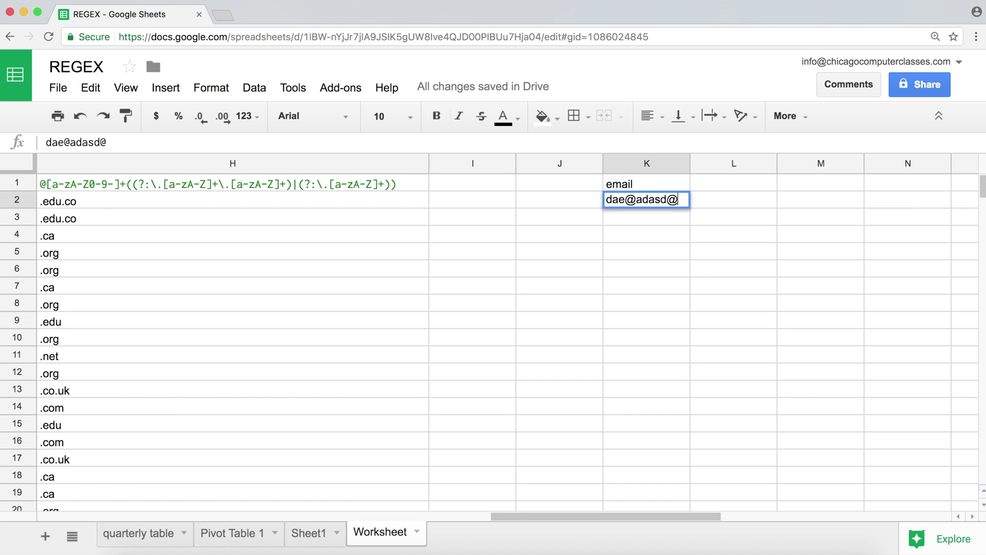
{"action": "type", "text": "asdsa.com"}
{"action": "key", "text": "Return"}
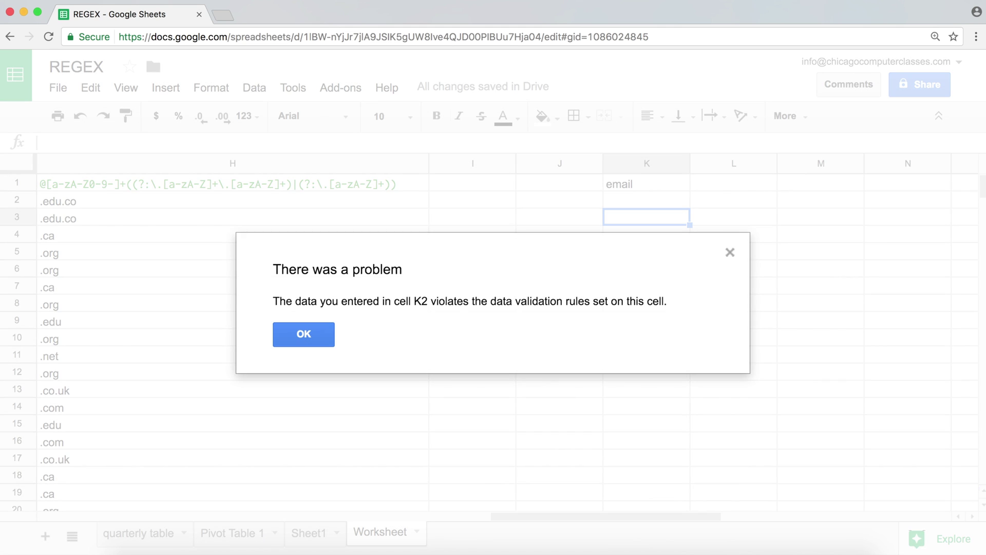
{"action": "key", "text": "Return"}
{"action": "left_click", "coordinate": [646, 199]}
{"action": "key", "text": "Return"}
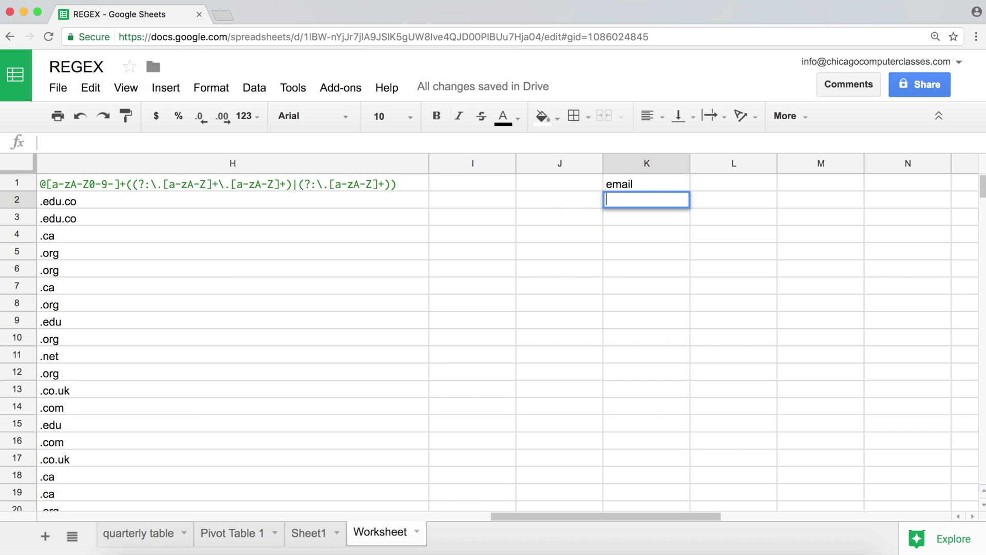
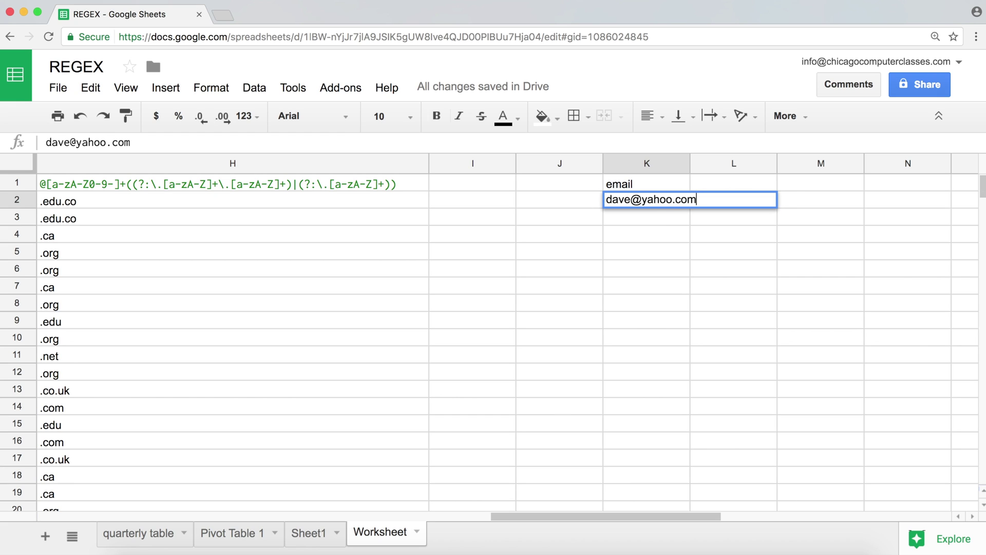
- Enter two valid sample email addresses in K2 and K3
{"action": "key", "text": "Return"}
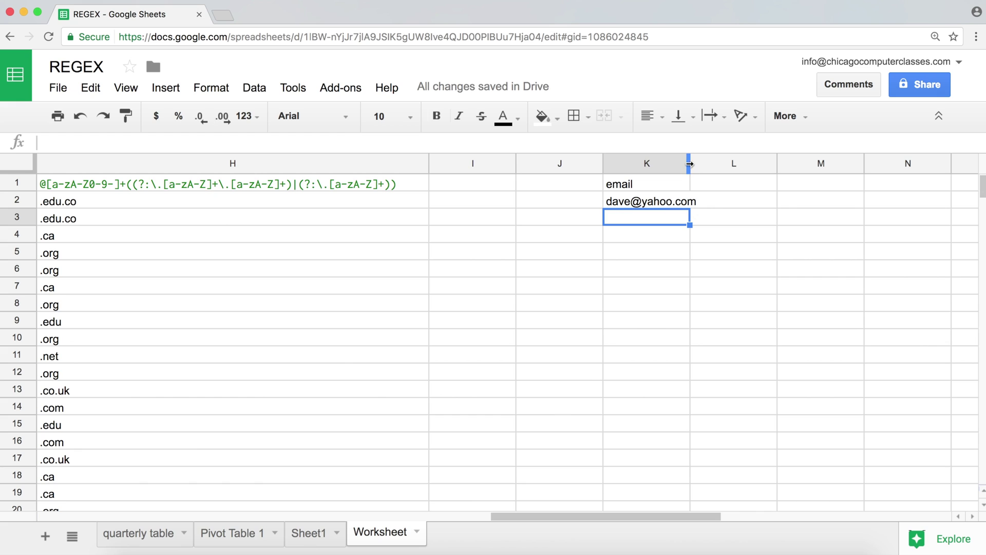
{"action": "type", "text": "jo"}
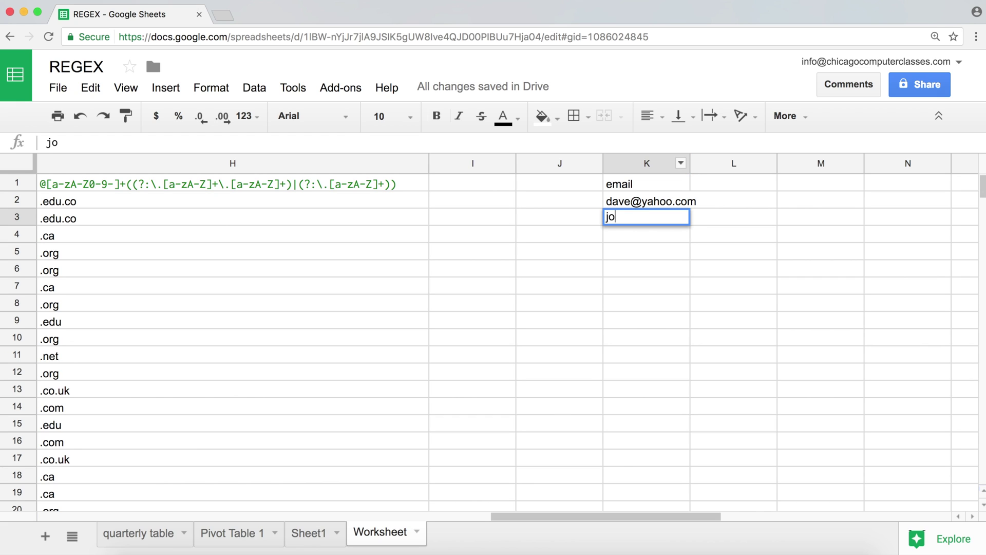
{"action": "type", "text": "hn@som"}
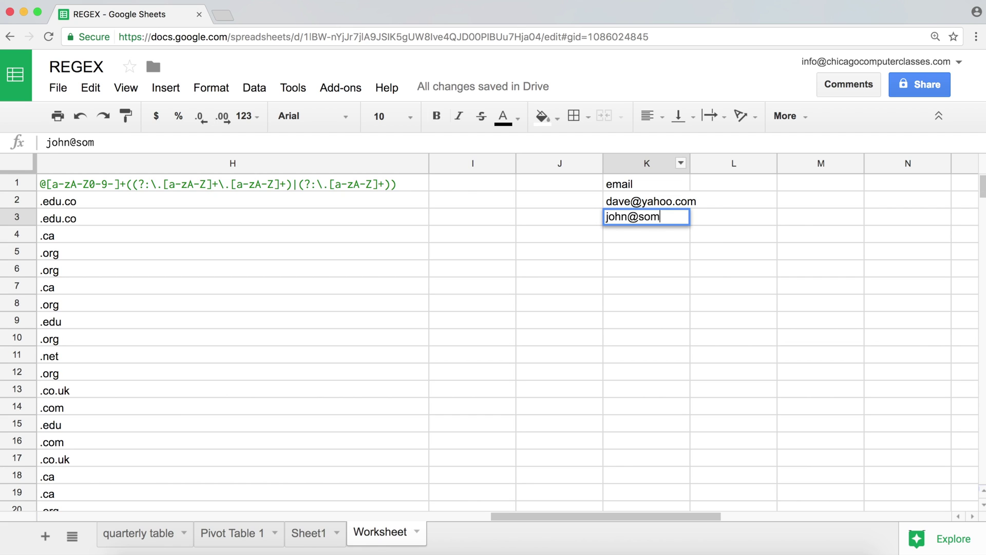
{"action": "type", "text": "ething.co"}
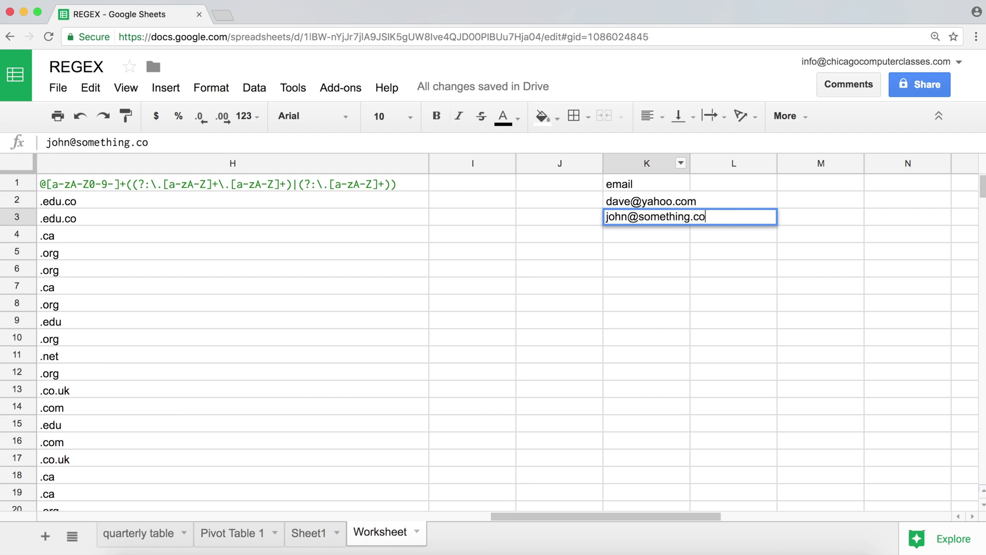
{"action": "type", "text": ".uk"}
{"action": "key", "text": "Return"}
{"action": "key", "text": "Return"}
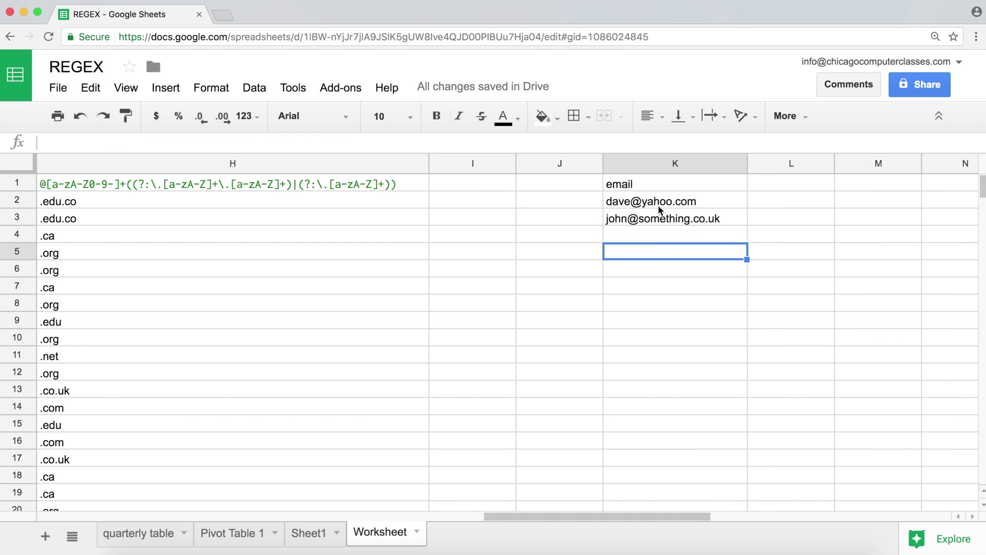
{"action": "scroll", "coordinate": [255, 238], "scroll_direction": "left", "scroll_amount": 10}
{"action": "scroll", "coordinate": [255, 237], "scroll_direction": "right", "scroll_amount": 5}
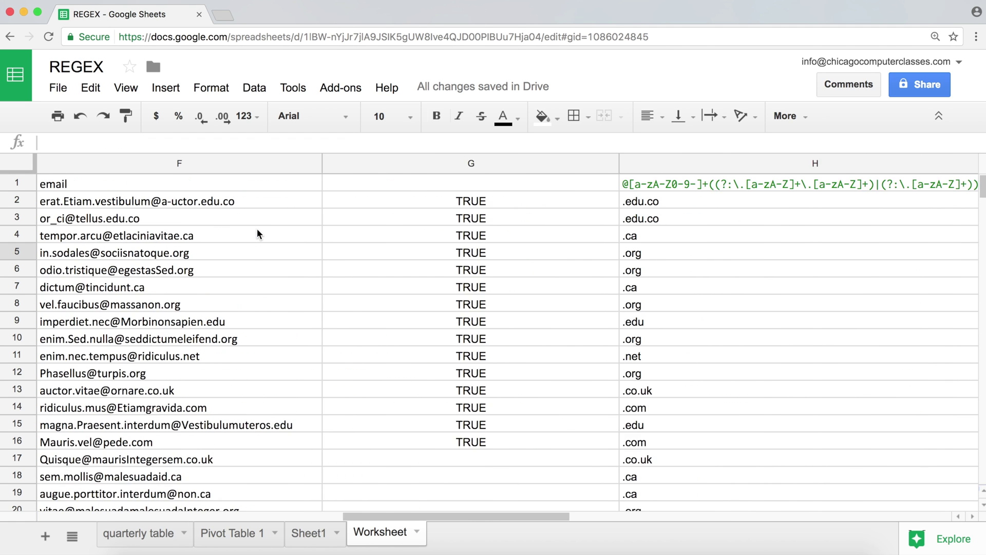
{"action": "scroll", "coordinate": [254, 236], "scroll_direction": "left", "scroll_amount": 3}
{"action": "scroll", "coordinate": [254, 238], "scroll_direction": "left", "scroll_amount": 5}
{"action": "scroll", "coordinate": [254, 237], "scroll_direction": "right", "scroll_amount": 10}
{"action": "scroll", "coordinate": [254, 237], "scroll_direction": "left", "scroll_amount": 5}
{"action": "scroll", "coordinate": [254, 237], "scroll_direction": "left", "scroll_amount": 3}
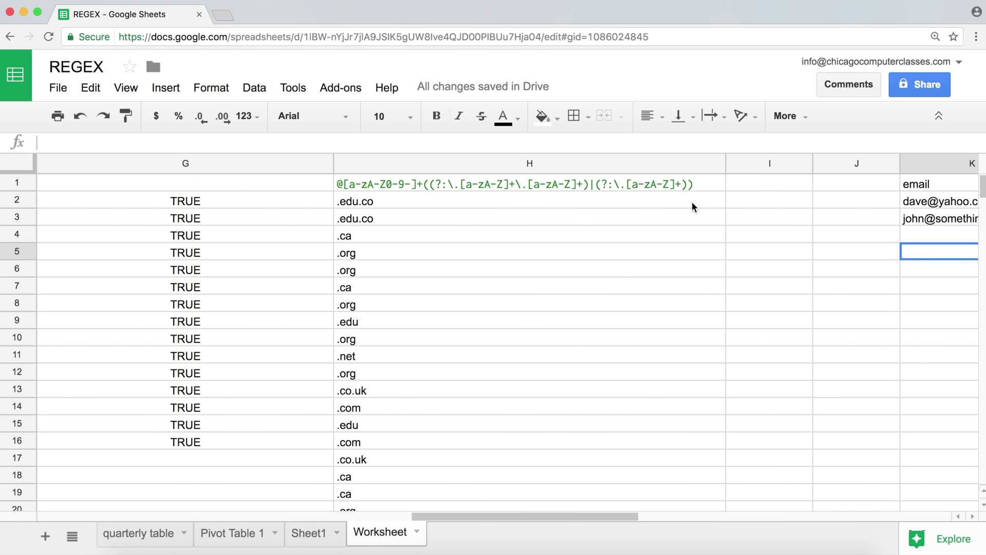
- Enter the symbols . ( ) in cells I6 through I8
{"action": "left_click", "coordinate": [767, 199]}
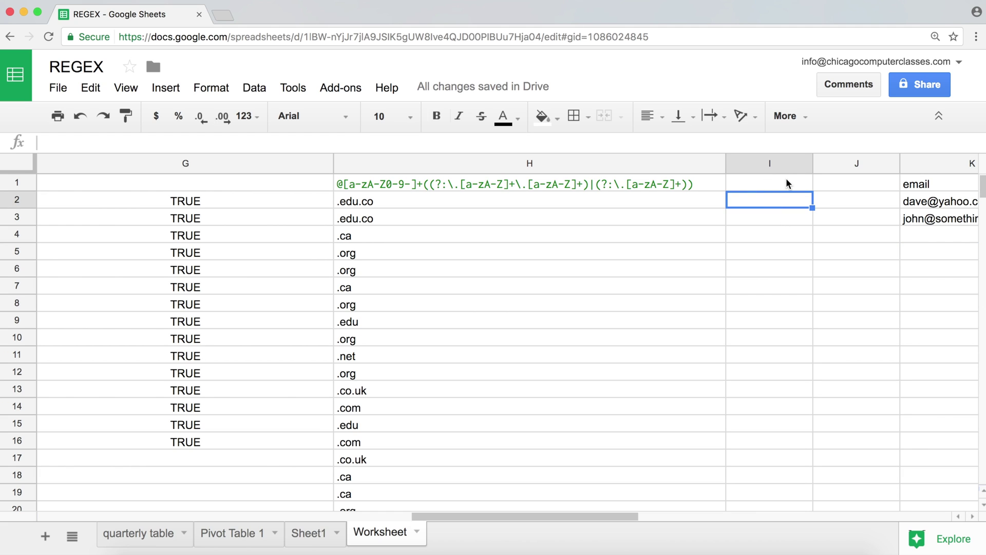
{"action": "left_click", "coordinate": [785, 183]}
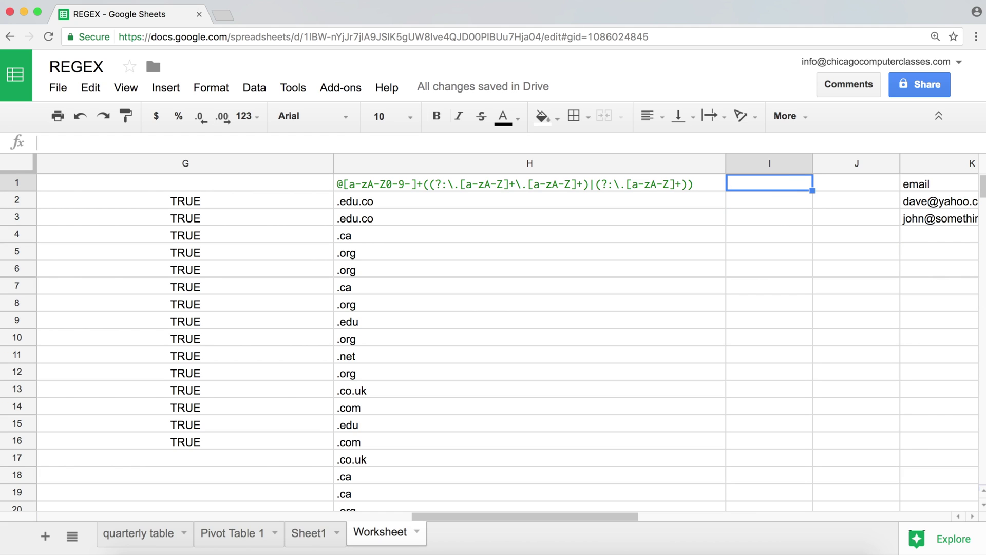
{"action": "key", "text": "Down"}
{"action": "key", "text": "Down"}
{"action": "key", "text": "Down"}
{"action": "key", "text": "Right"}
{"action": "key", "text": "Down"}
{"action": "key", "text": "Down"}
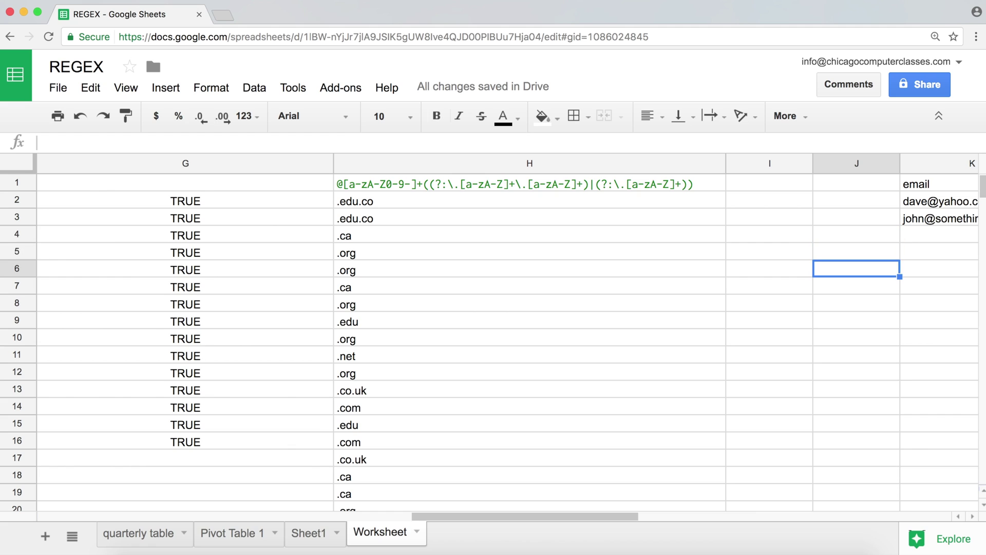
{"action": "key", "text": "Left"}
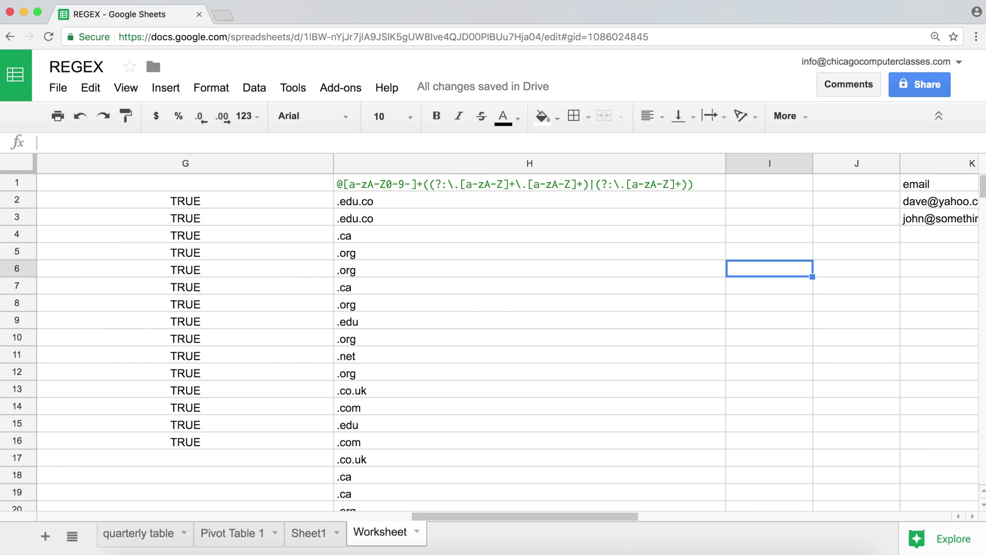
{"action": "type", "text": "."}
{"action": "key", "text": "Return"}
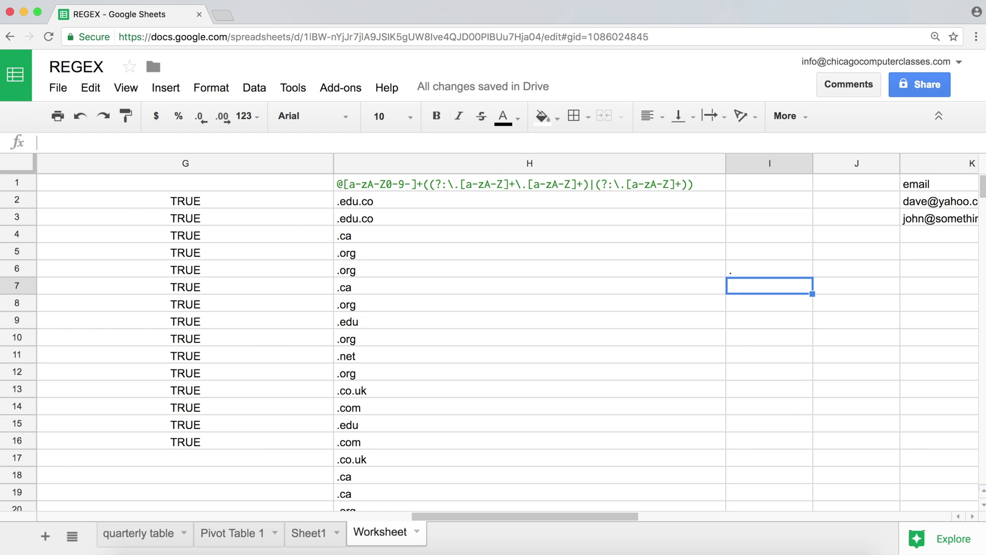
{"action": "type", "text": "("}
{"action": "key", "text": "Return"}
{"action": "type", "text": ")"}
{"action": "key", "text": "Return"}
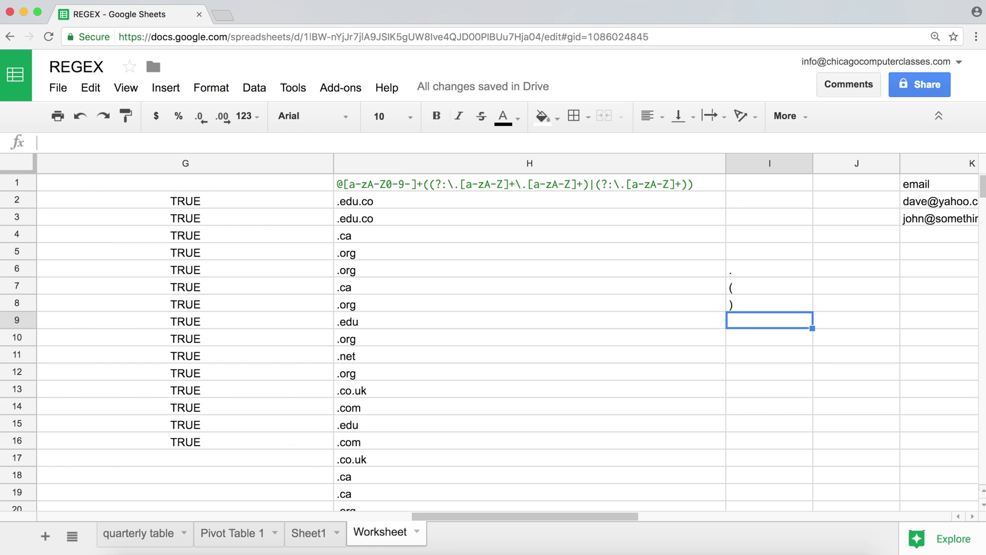
- Enter ? , '+ (as text), \ , ^ and $ in cells I9 through I13
{"action": "type", "text": "?"}
{"action": "key", "text": "Return"}
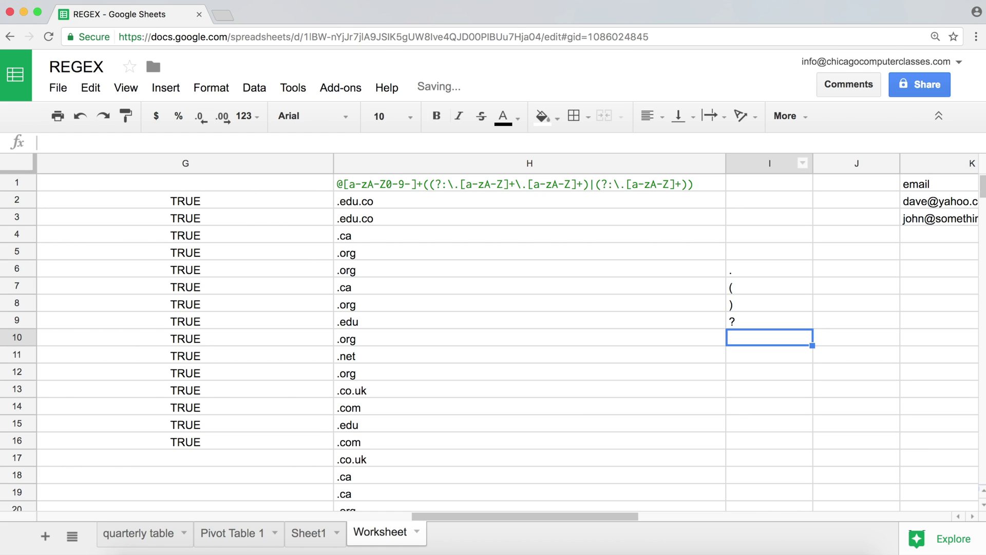
{"action": "type", "text": "+"}
{"action": "key", "text": "Return"}
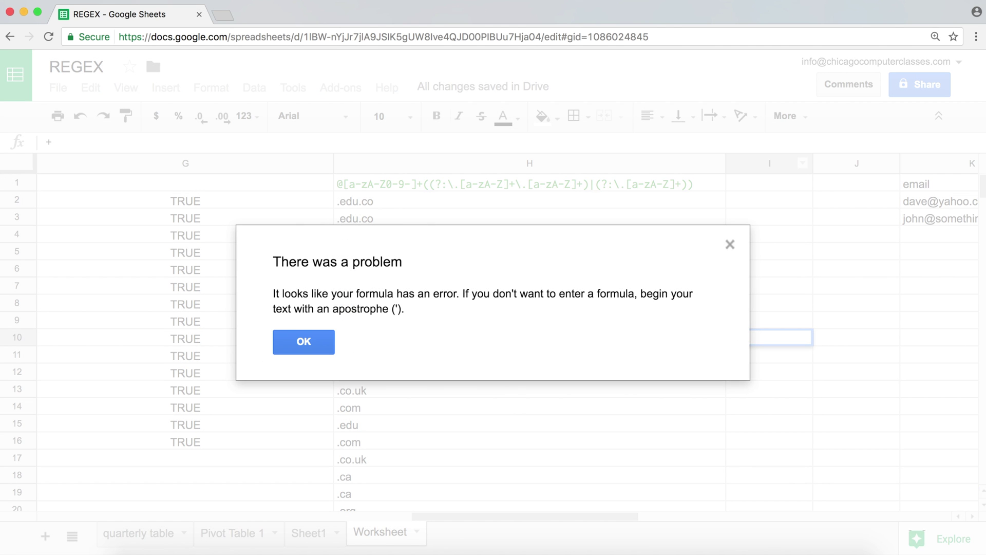
{"action": "key", "text": "Return"}
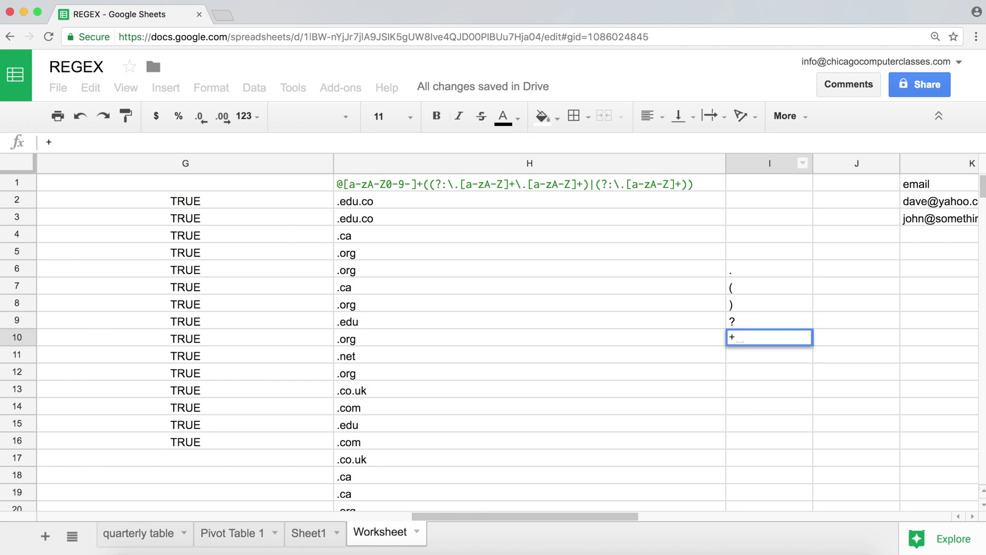
{"action": "key", "text": "Left"}
{"action": "key", "text": "BackSpace"}
{"action": "key", "text": "BackSpace"}
{"action": "key", "text": "BackSpace"}
{"action": "key", "text": "BackSpace"}
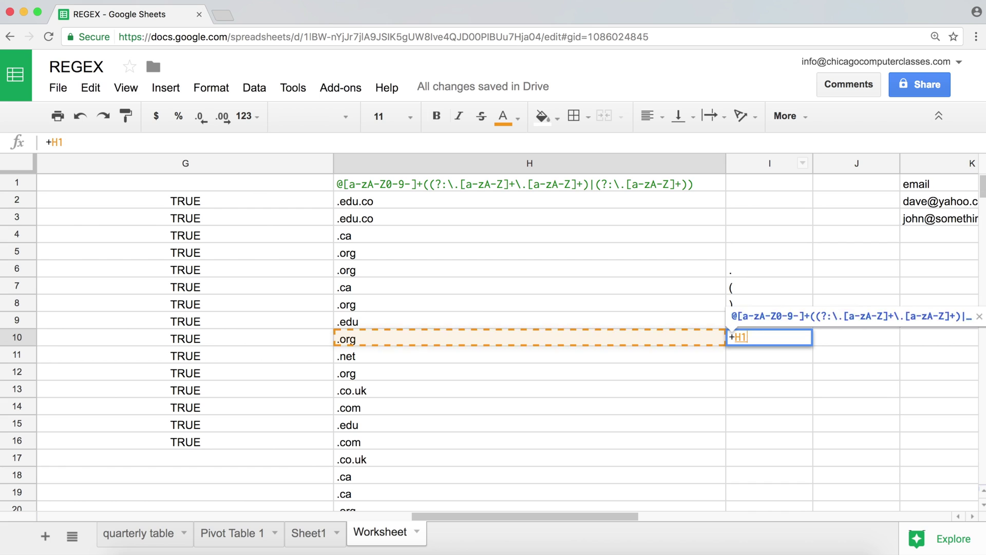
{"action": "type", "text": "'+"}
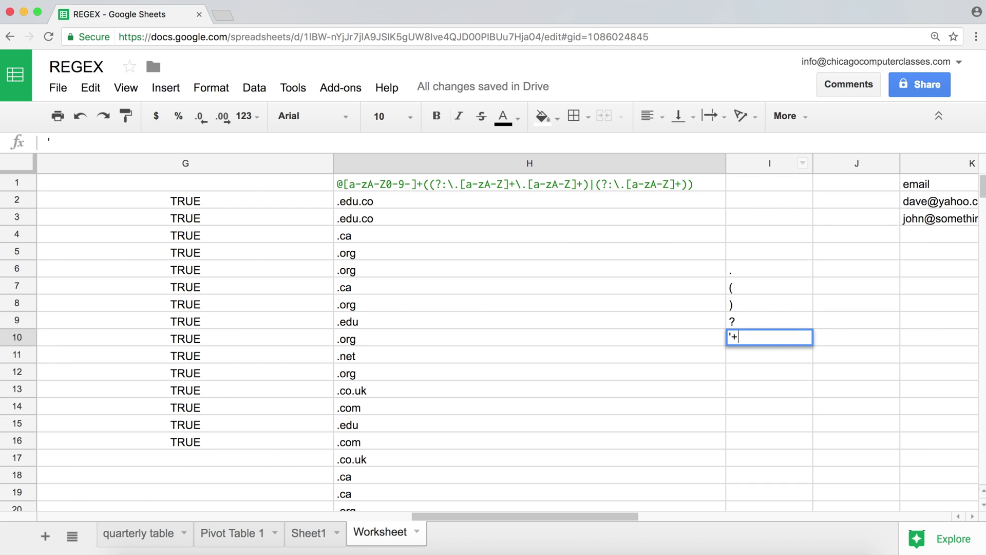
{"action": "key", "text": "Return"}
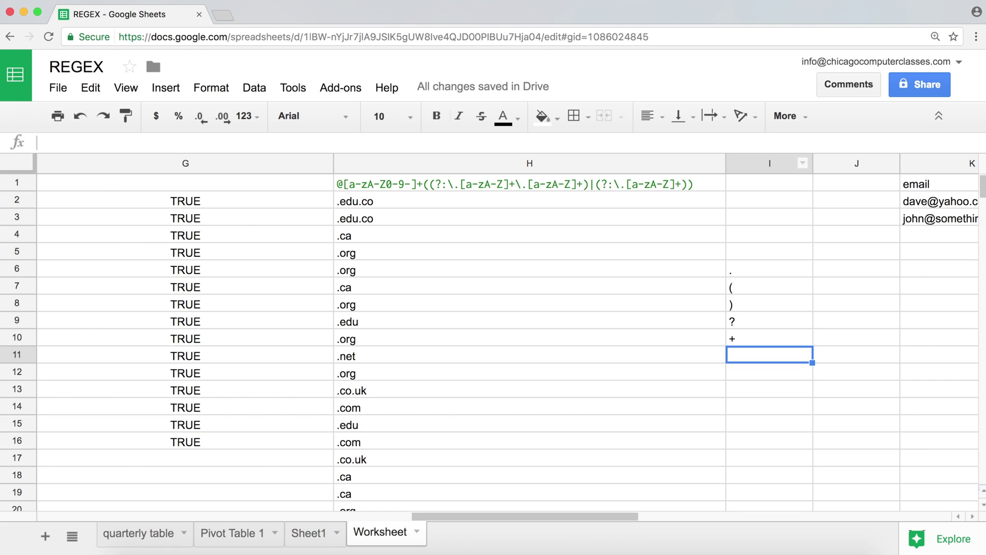
{"action": "type", "text": "\\"}
{"action": "key", "text": "Return"}
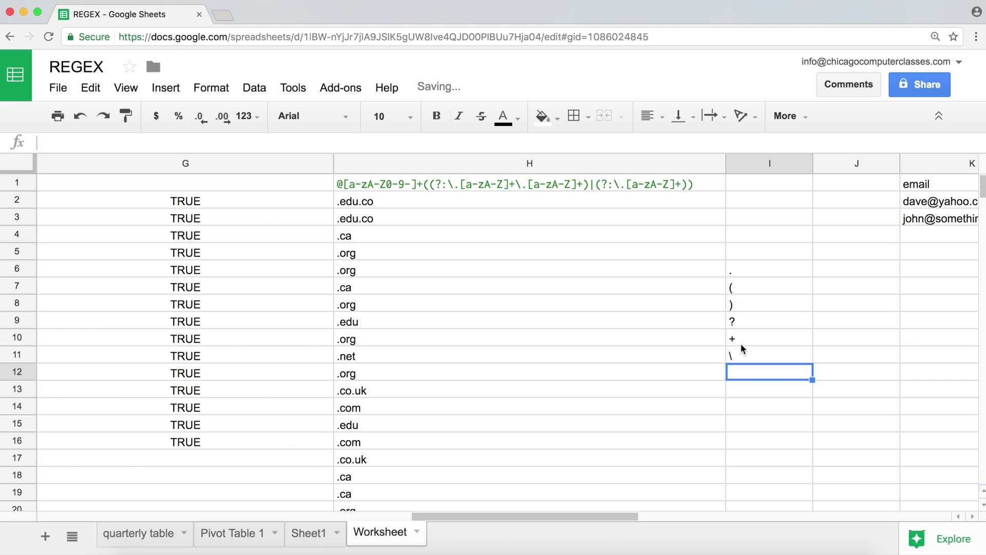
{"action": "type", "text": "^"}
{"action": "key", "text": "Return"}
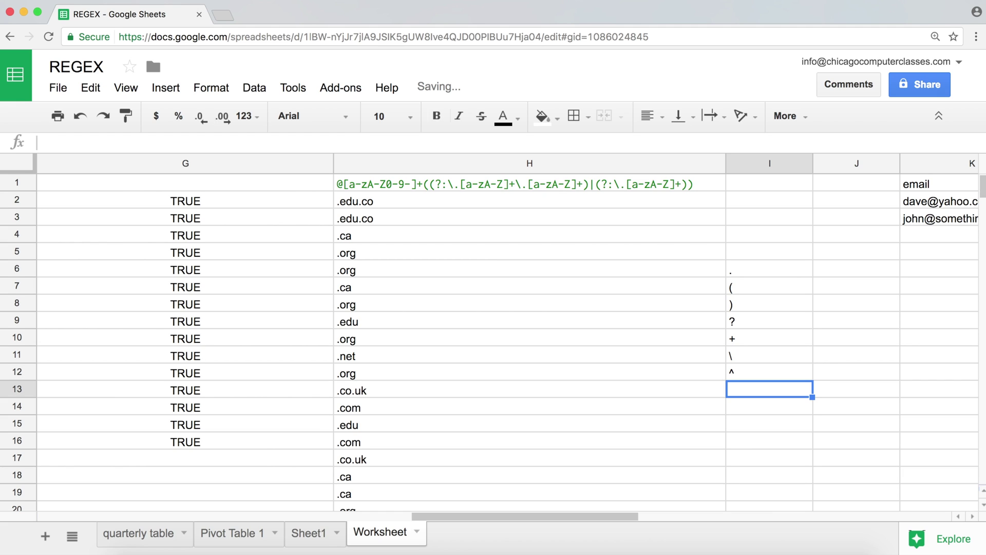
{"action": "type", "text": "$"}
{"action": "key", "text": "Return"}
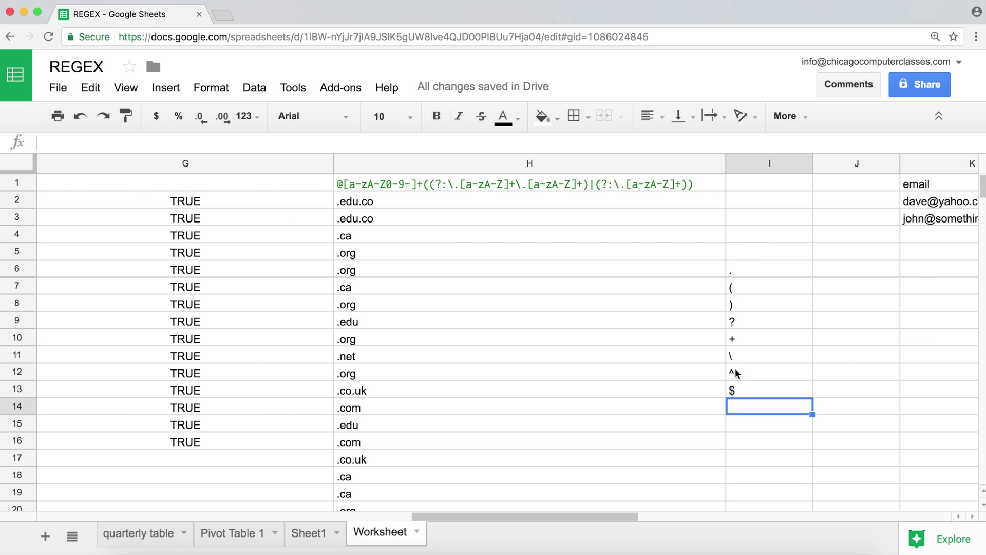
- Keep I6 as a plain dot and verify the + in I10 is stored as text
{"action": "left_click", "coordinate": [726, 269]}
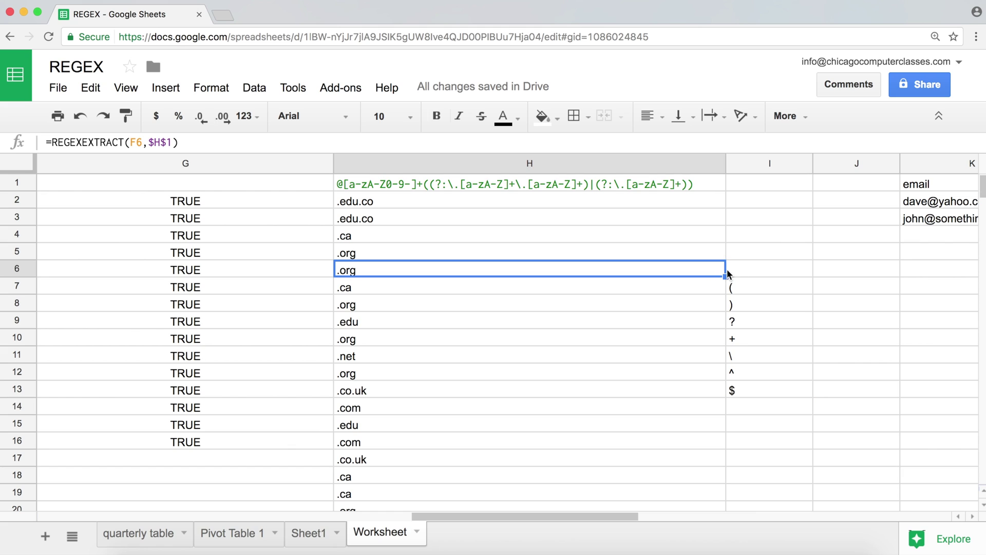
{"action": "left_click", "coordinate": [735, 274]}
{"action": "double_click", "coordinate": [733, 272]}
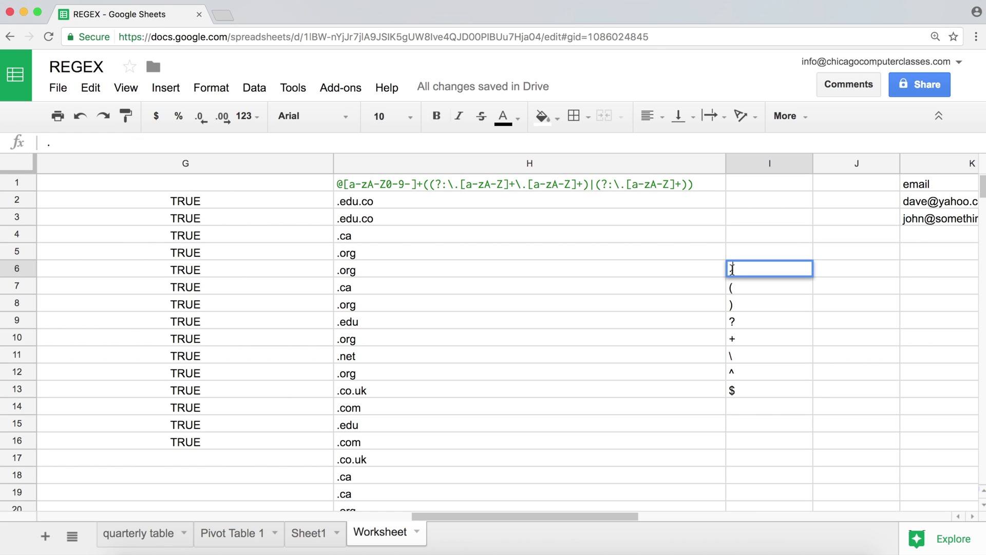
{"action": "type", "text": "\\="}
{"action": "key", "text": "BackSpace"}
{"action": "key", "text": "BackSpace"}
{"action": "key", "text": "Return"}
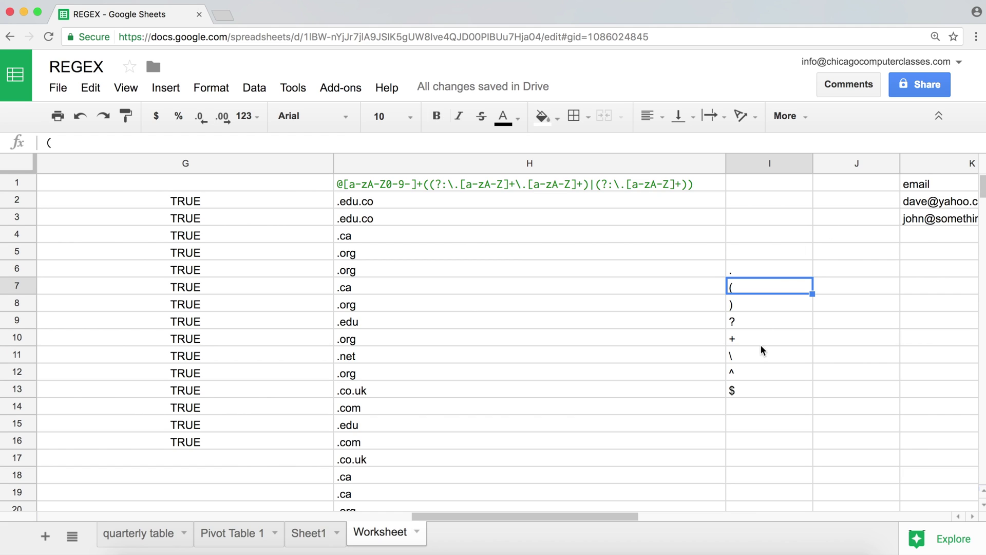
{"action": "left_click", "coordinate": [745, 339]}
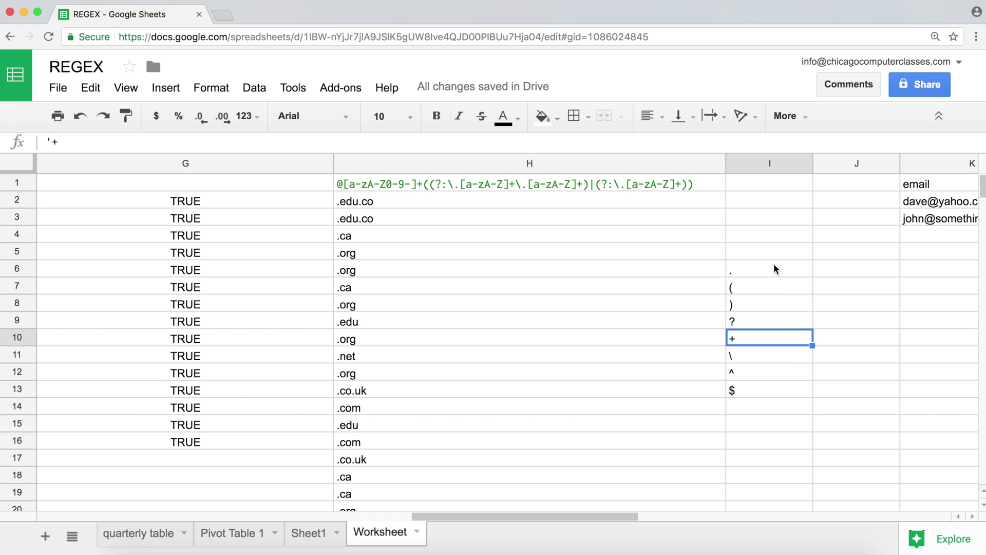
{"action": "left_click", "coordinate": [825, 268]}
- Enter meanings 'any char', 'group start', 'group end' and 'optional' in J6 through J9
{"action": "type", "text": "any"}
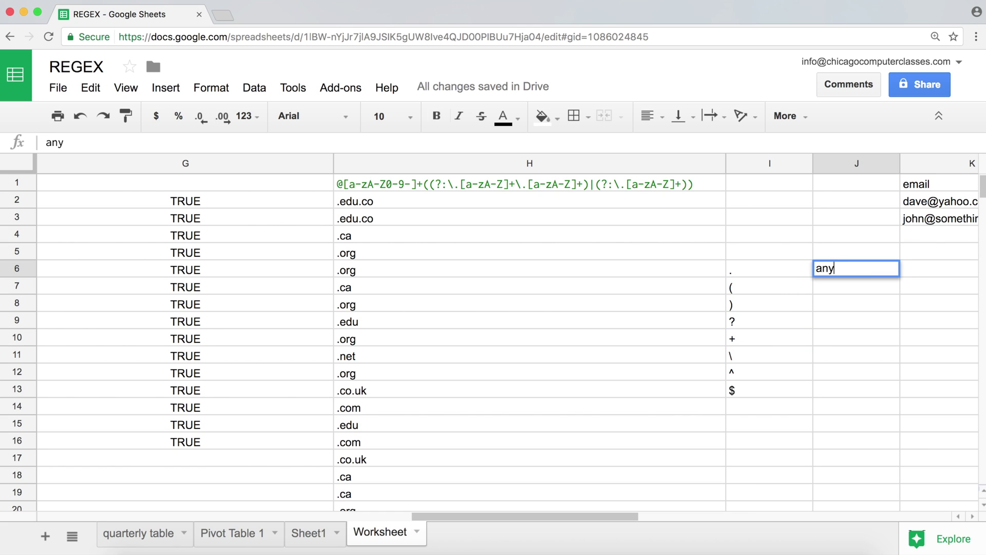
{"action": "type", "text": " char"}
{"action": "key", "text": "Return"}
{"action": "type", "text": "group"}
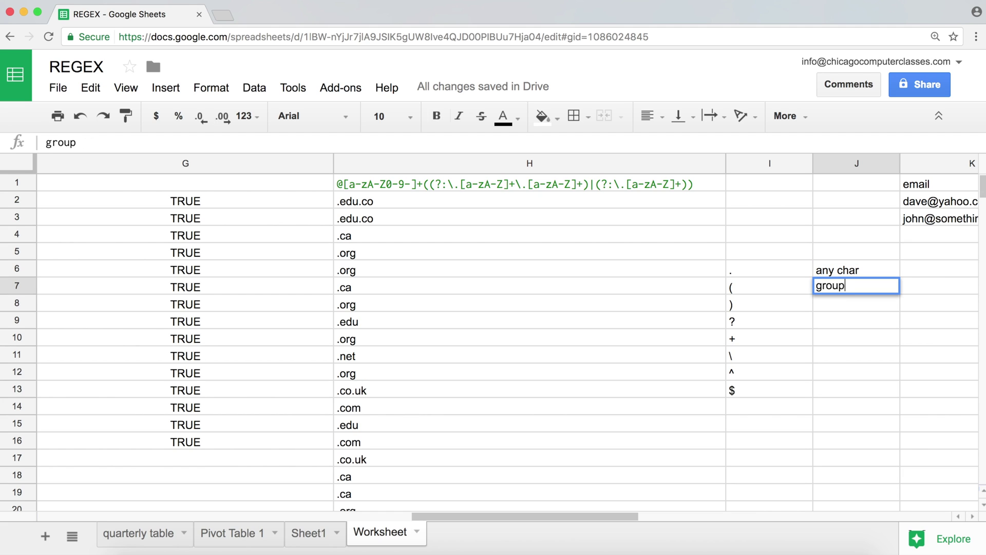
{"action": "type", "text": " start"}
{"action": "key", "text": "Return"}
{"action": "type", "text": "gr"}
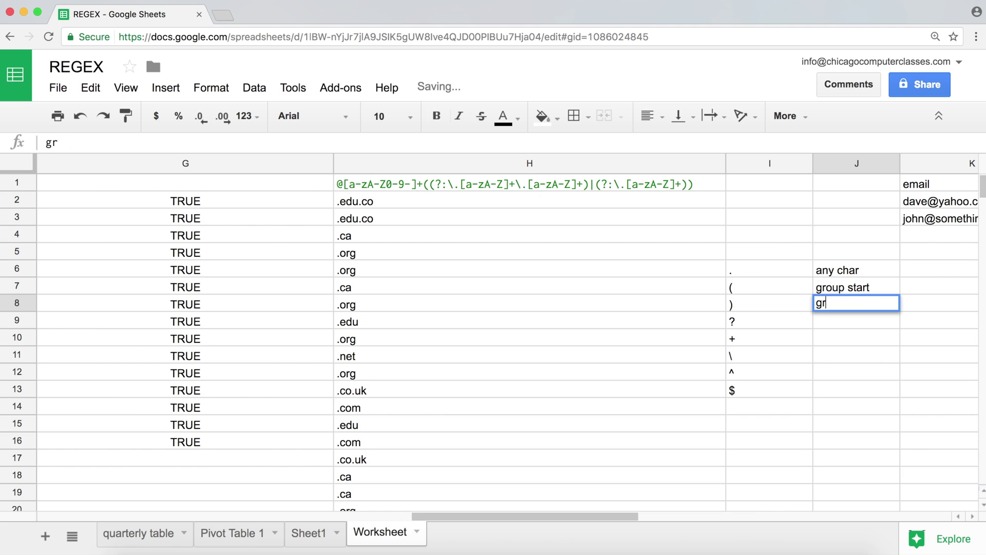
{"action": "type", "text": "oup end"}
{"action": "key", "text": "Return"}
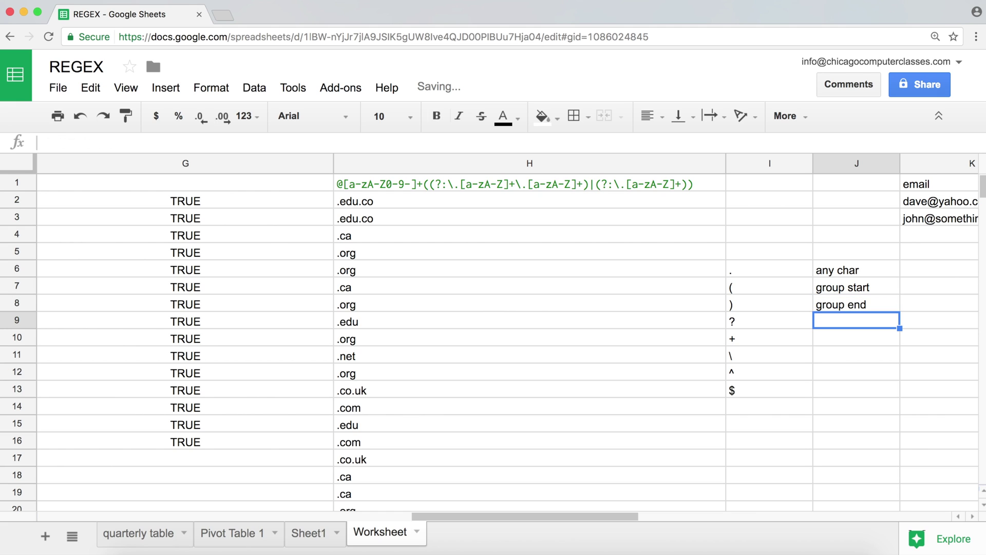
{"action": "type", "text": "o"}
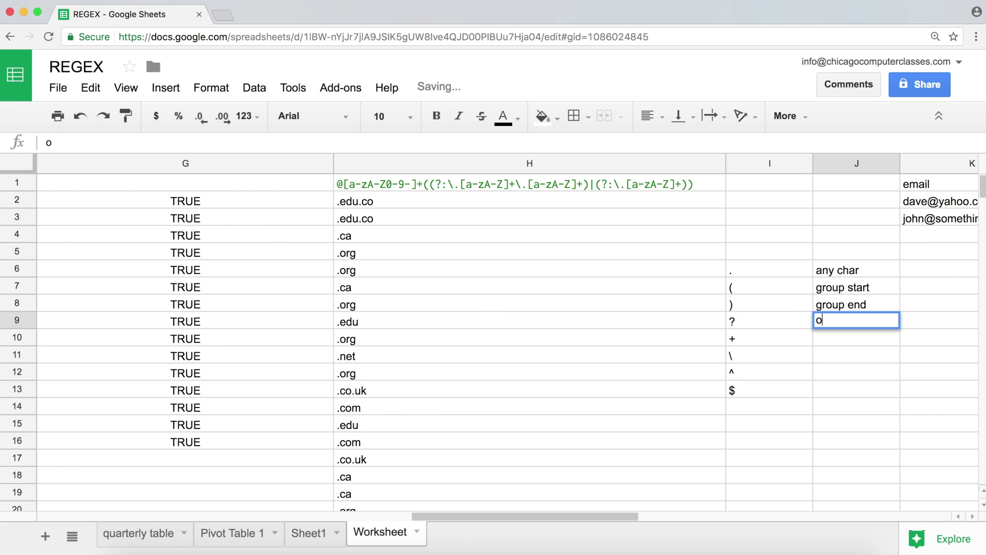
{"action": "type", "text": "ptional"}
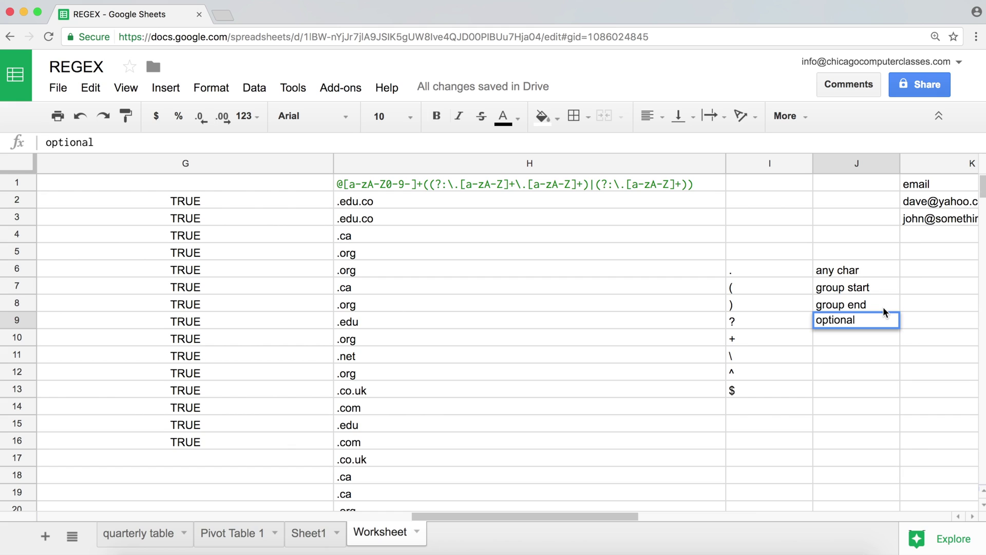
{"action": "key", "text": "Return"}
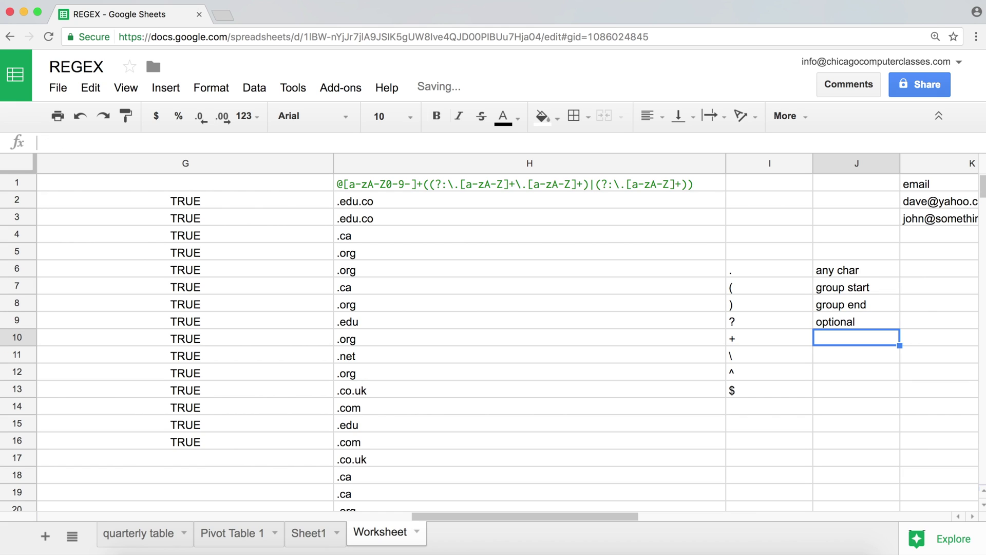
- Enter 'one or more', 'escape' and 'start with' in J10 through J12
{"action": "key", "text": "Return"}
{"action": "type", "text": "o"}
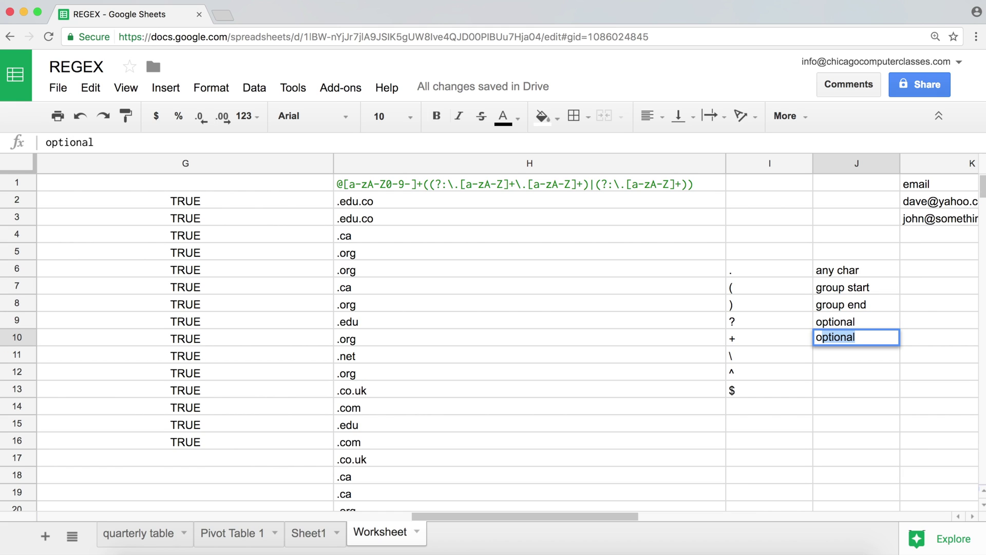
{"action": "type", "text": "ne or more"}
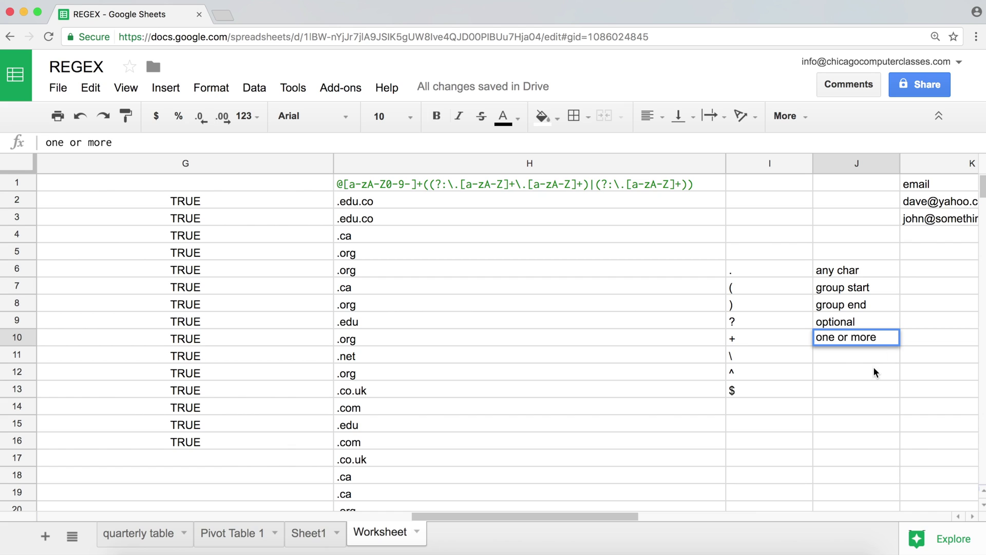
{"action": "key", "text": "Return"}
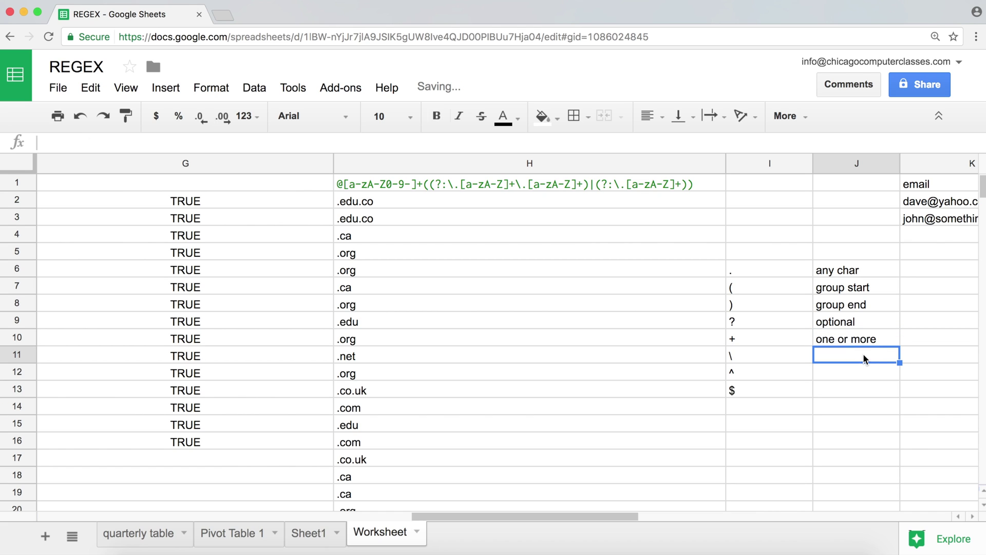
{"action": "type", "text": "escape"}
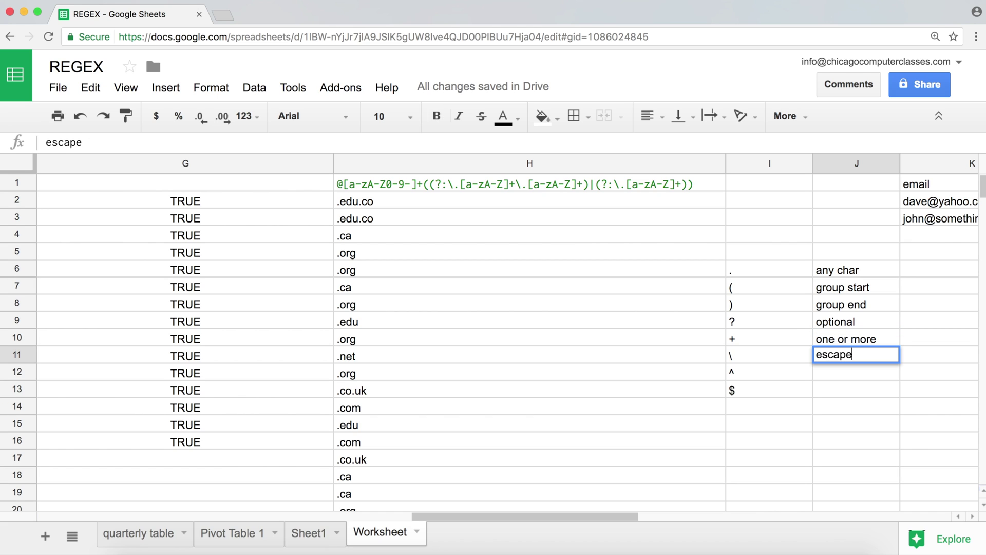
{"action": "key", "text": "Return"}
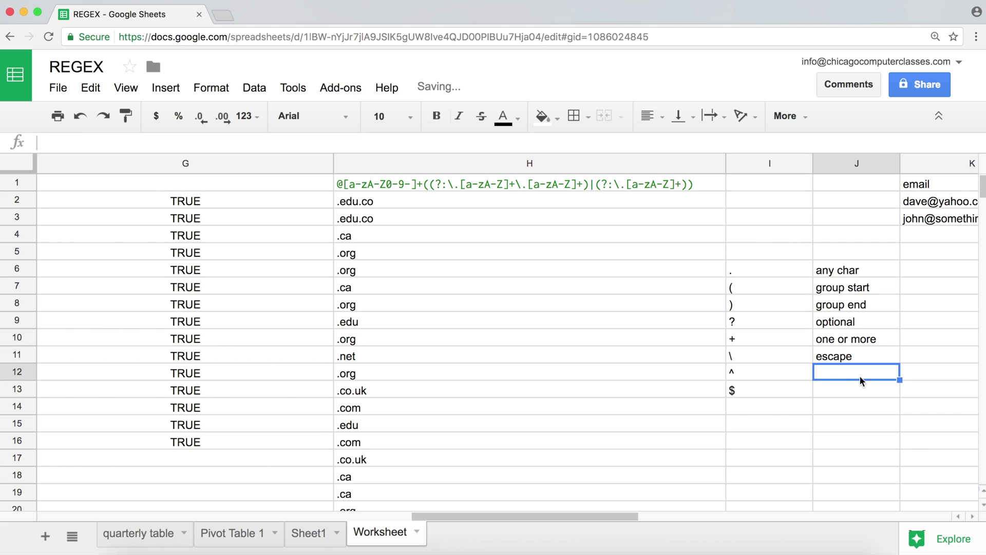
{"action": "left_click", "coordinate": [772, 375]}
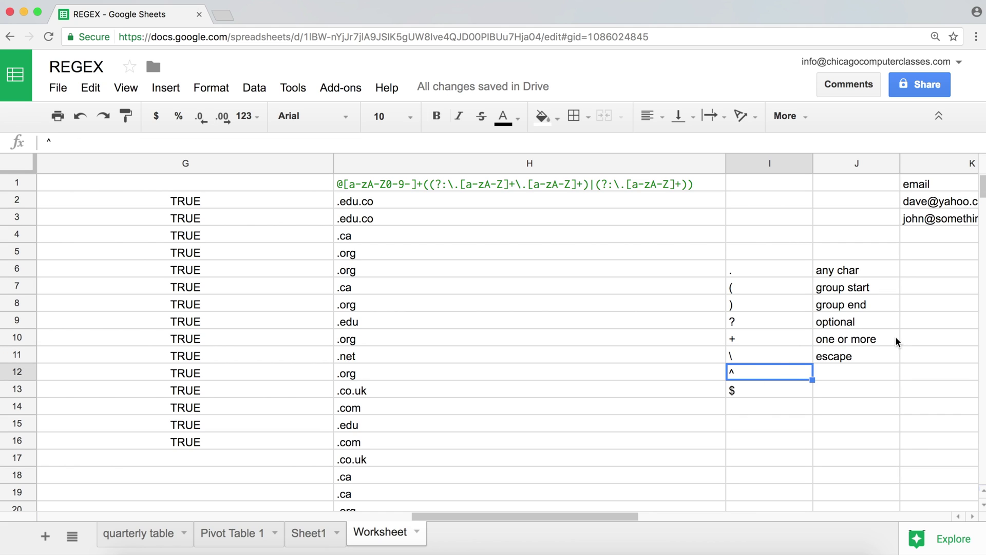
{"action": "left_click", "coordinate": [860, 378]}
{"action": "type", "text": "star"}
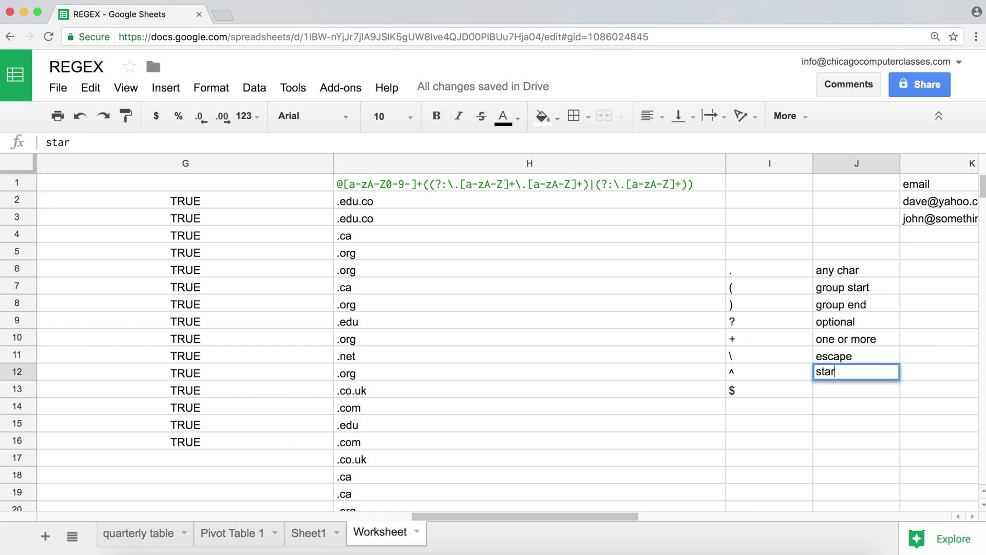
{"action": "type", "text": "t with"}
{"action": "key", "text": "Return"}
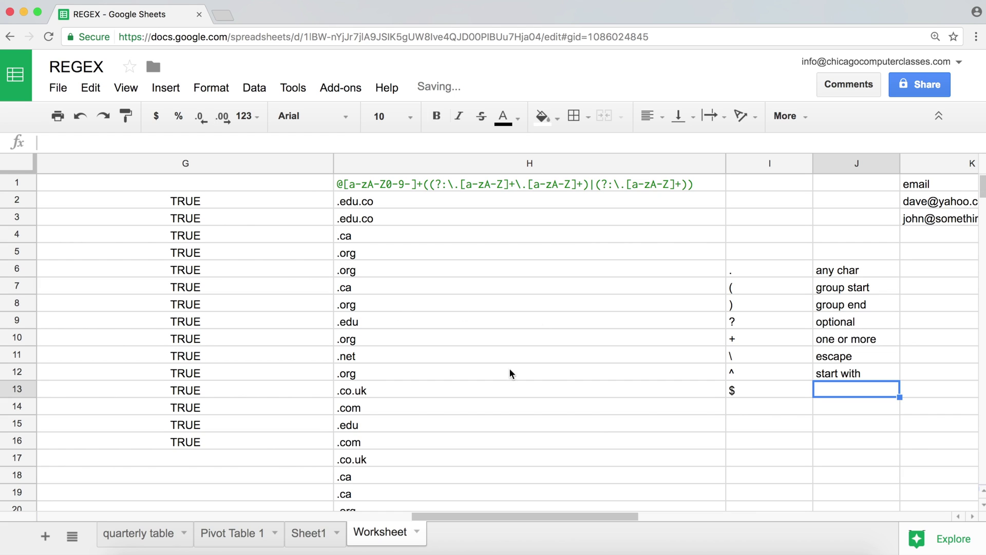
- Change the ^ symbol's example to ^john
{"action": "left_click", "coordinate": [730, 377]}
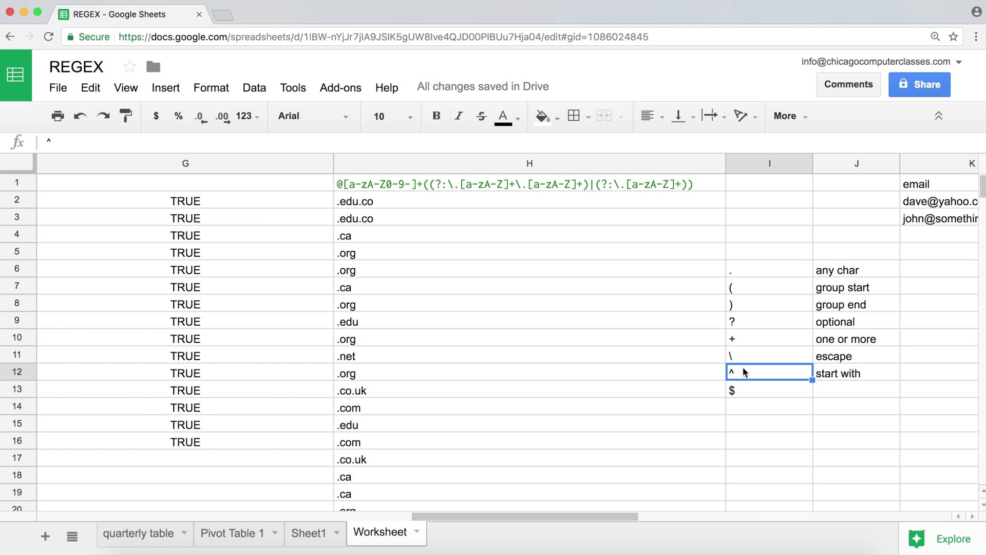
{"action": "double_click", "coordinate": [745, 371]}
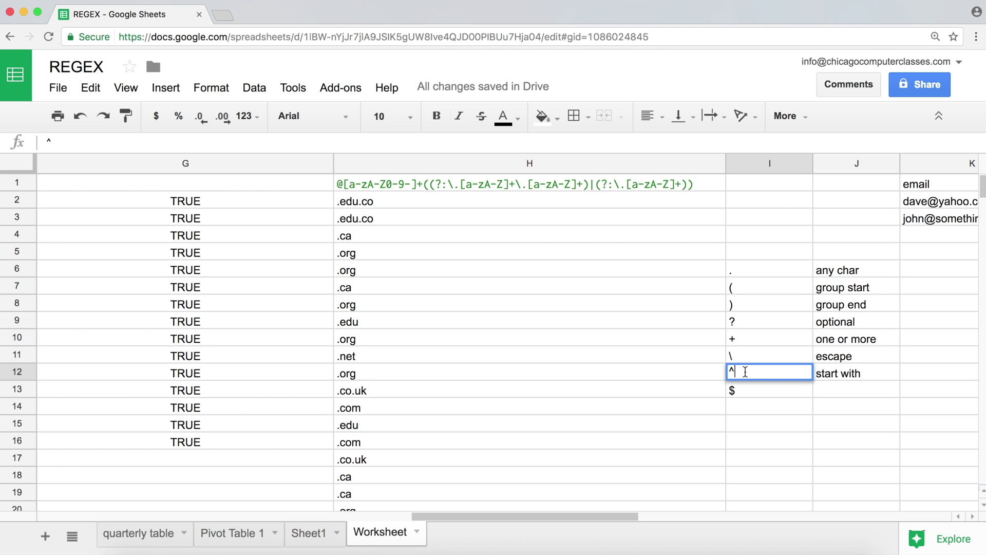
{"action": "type", "text": "john"}
{"action": "key", "text": "Return"}
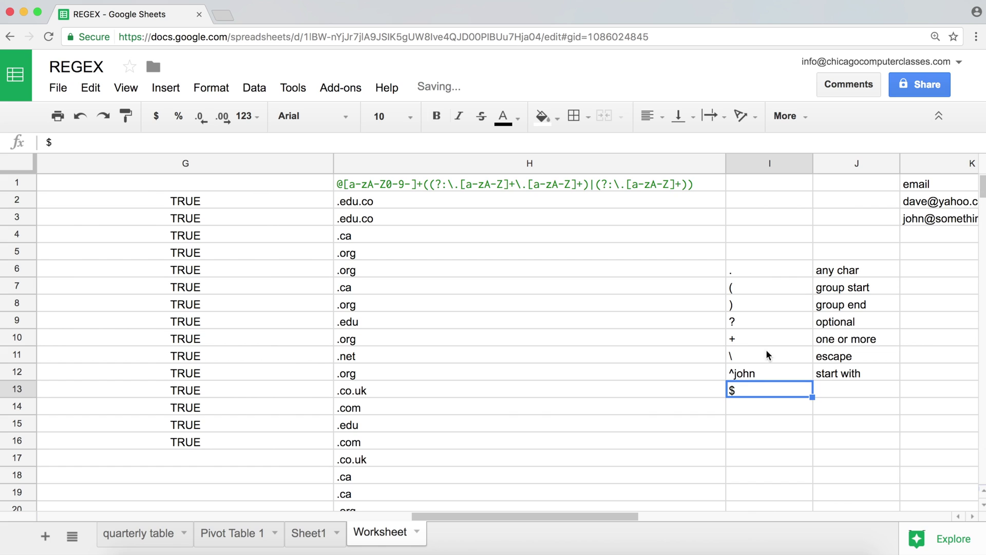
- Insert john before the @ in the first email address
{"action": "left_click", "coordinate": [910, 220]}
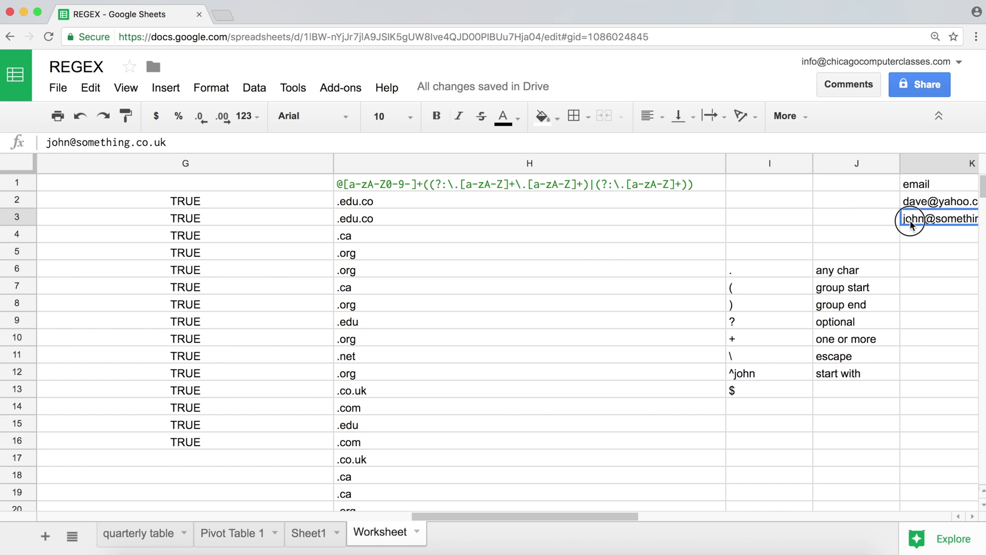
{"action": "double_click", "coordinate": [943, 203]}
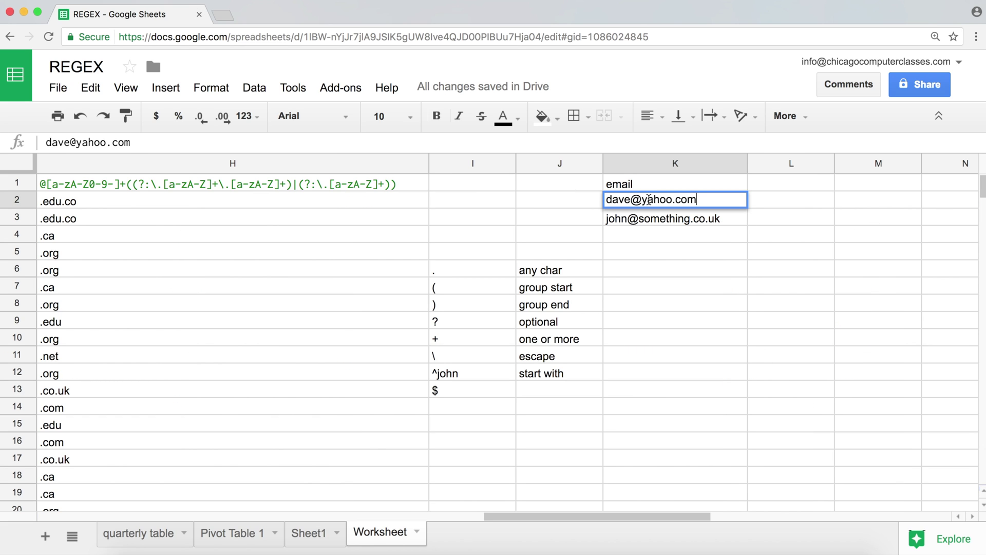
{"action": "left_click", "coordinate": [631, 200]}
{"action": "type", "text": "jo"}
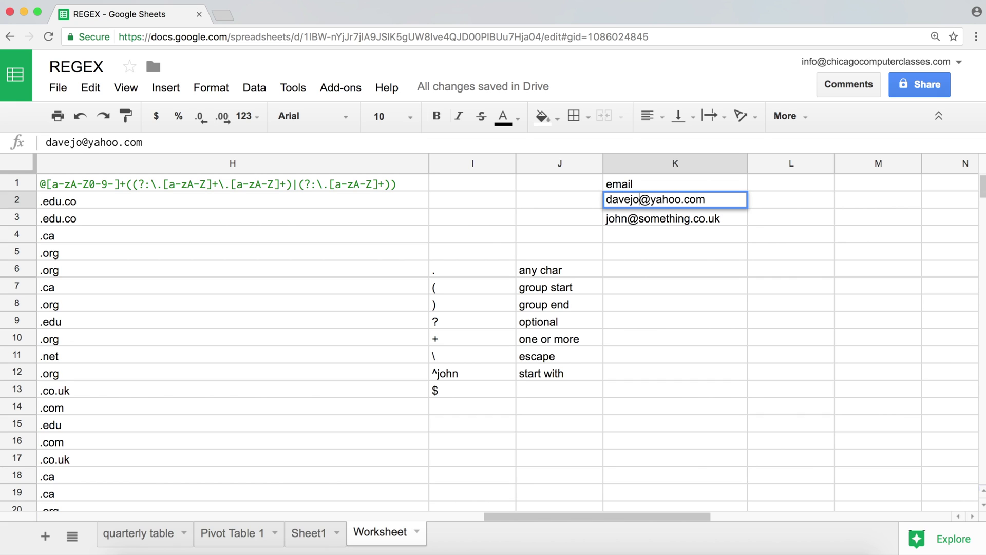
{"action": "type", "text": "hn"}
{"action": "key", "text": "Return"}
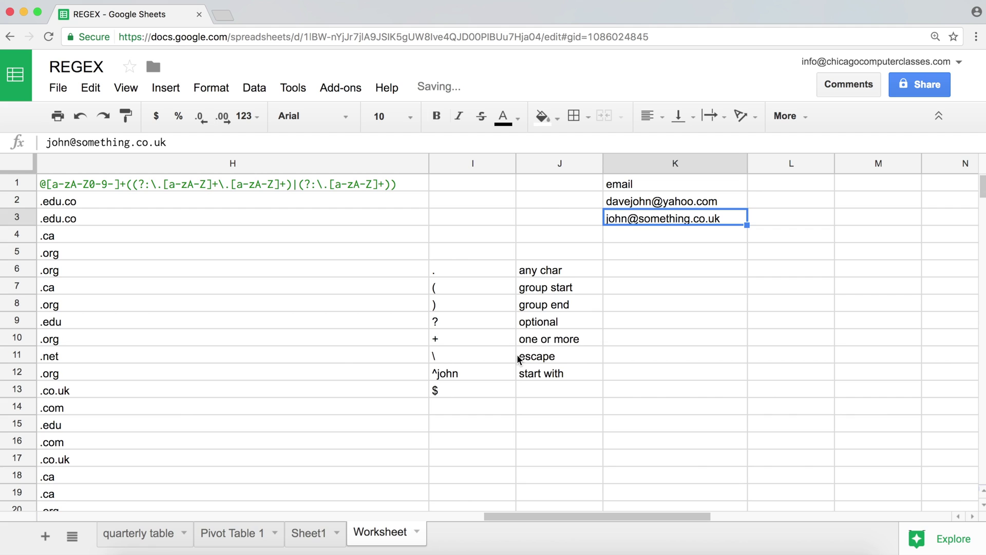
- Revert the ^john example back to a plain ^
{"action": "double_click", "coordinate": [453, 375]}
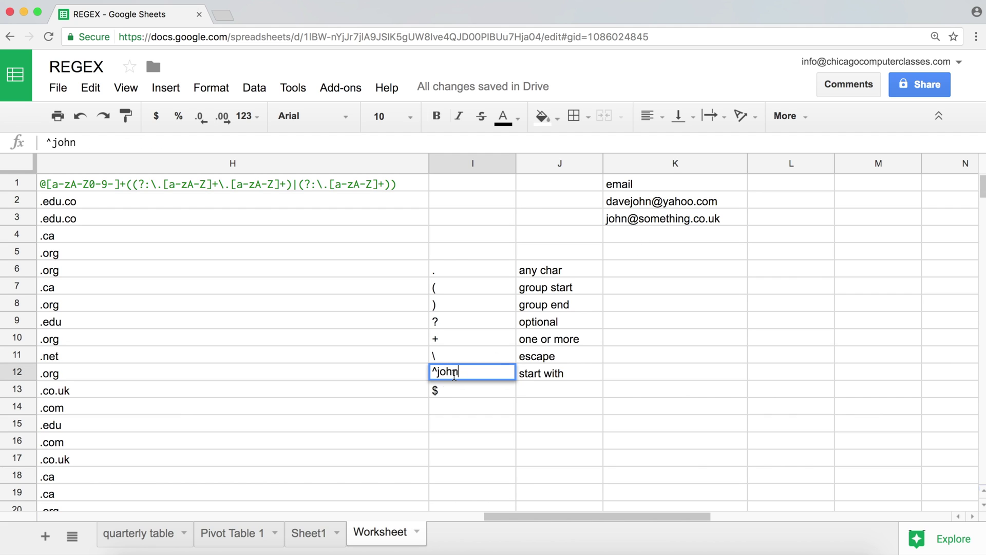
{"action": "key", "text": "BackSpace"}
{"action": "key", "text": "BackSpace"}
{"action": "key", "text": "BackSpace"}
{"action": "key", "text": "BackSpace"}
{"action": "key", "text": "Return"}
- Describe $ as 'end with' and change its example to uk$, then check the email addresses
{"action": "left_click", "coordinate": [535, 388]}
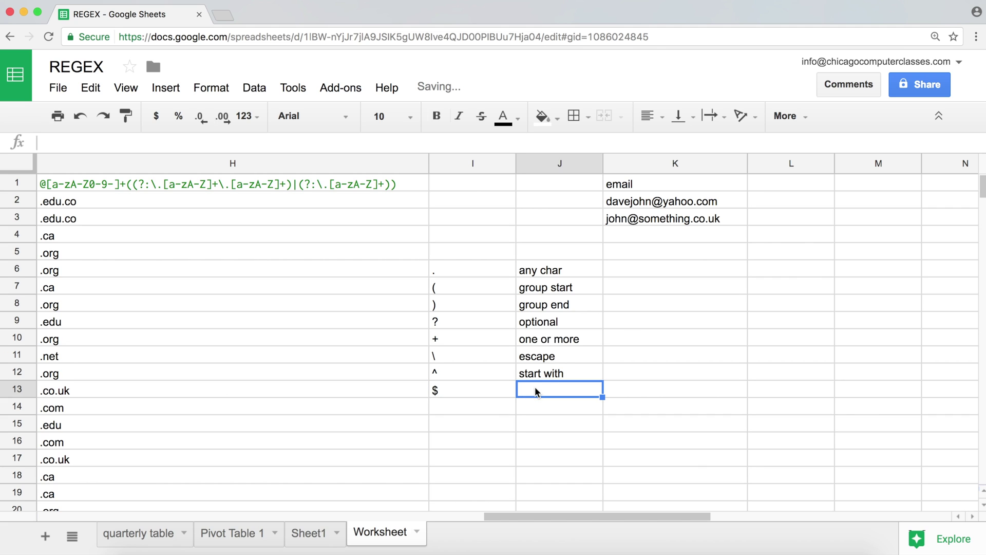
{"action": "type", "text": "end with"}
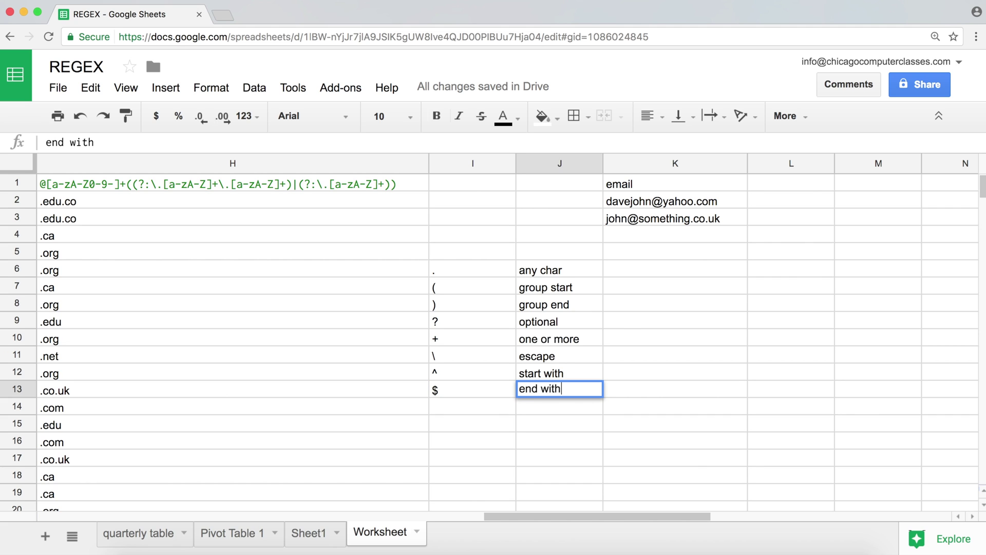
{"action": "key", "text": "Return"}
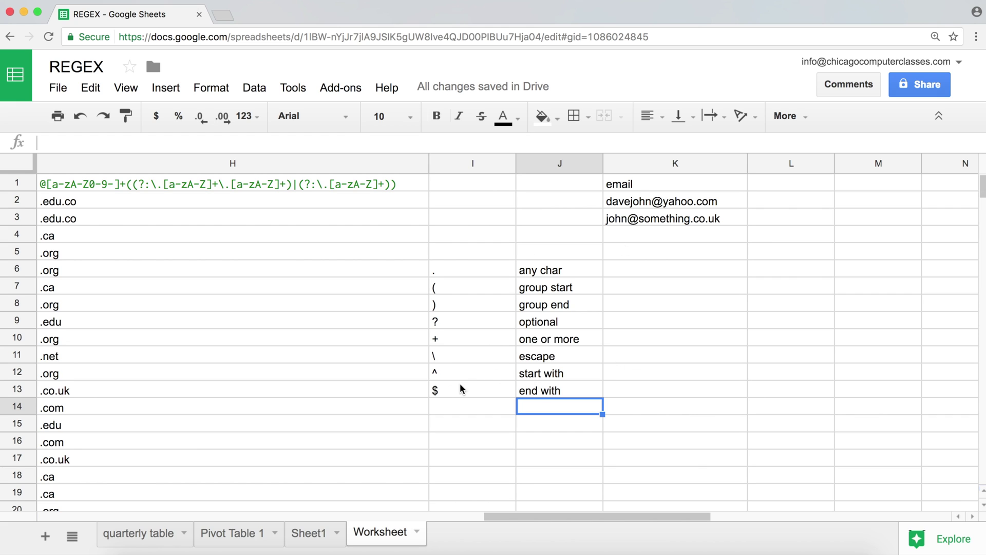
{"action": "left_click", "coordinate": [434, 389]}
{"action": "double_click", "coordinate": [434, 391]}
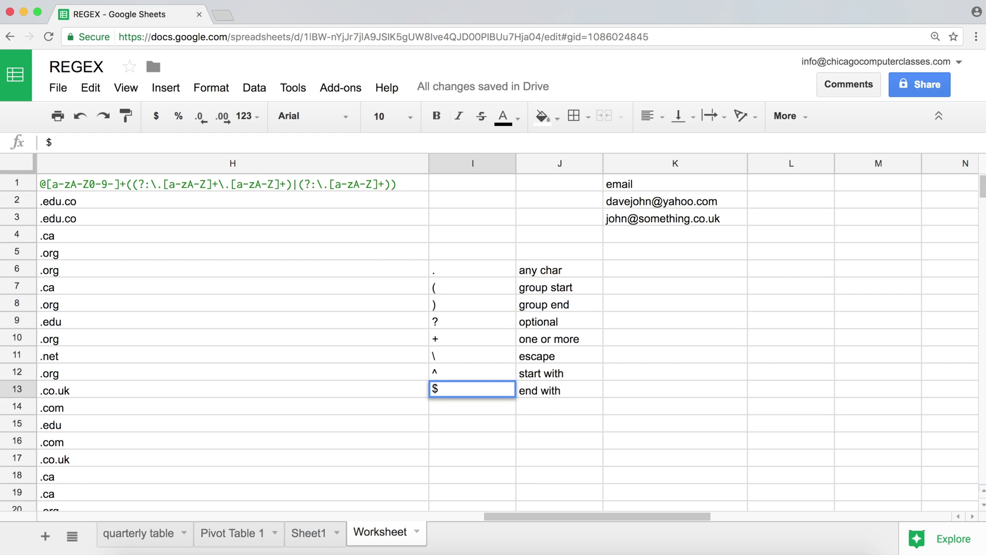
{"action": "type", "text": "uk"}
{"action": "key", "text": "Return"}
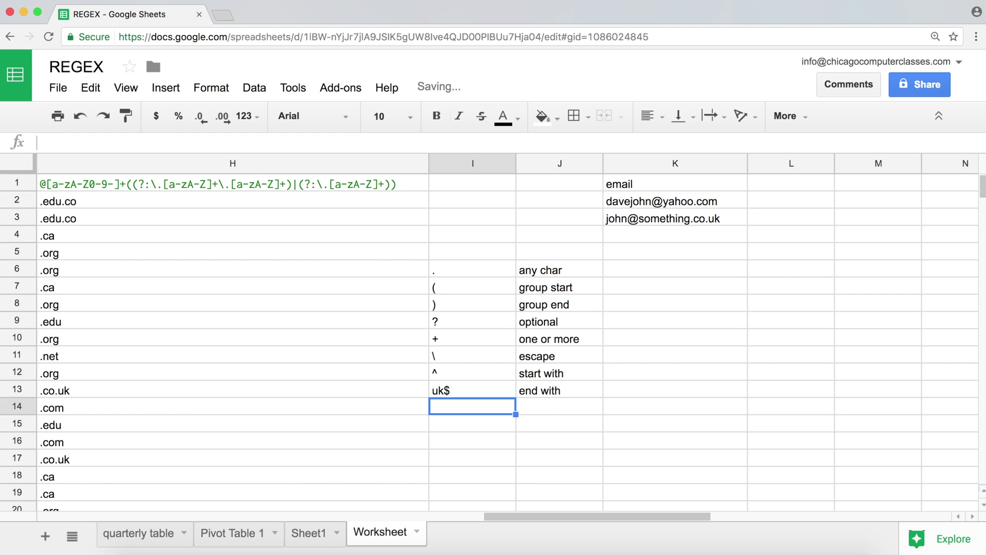
{"action": "left_click", "coordinate": [721, 220]}
{"action": "left_click", "coordinate": [733, 202]}
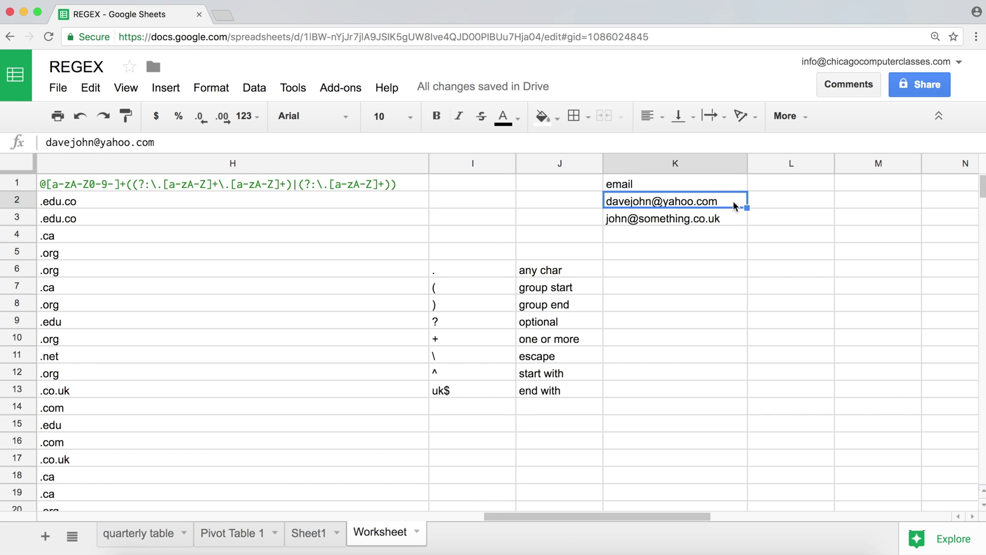
{"action": "left_click", "coordinate": [475, 410]}
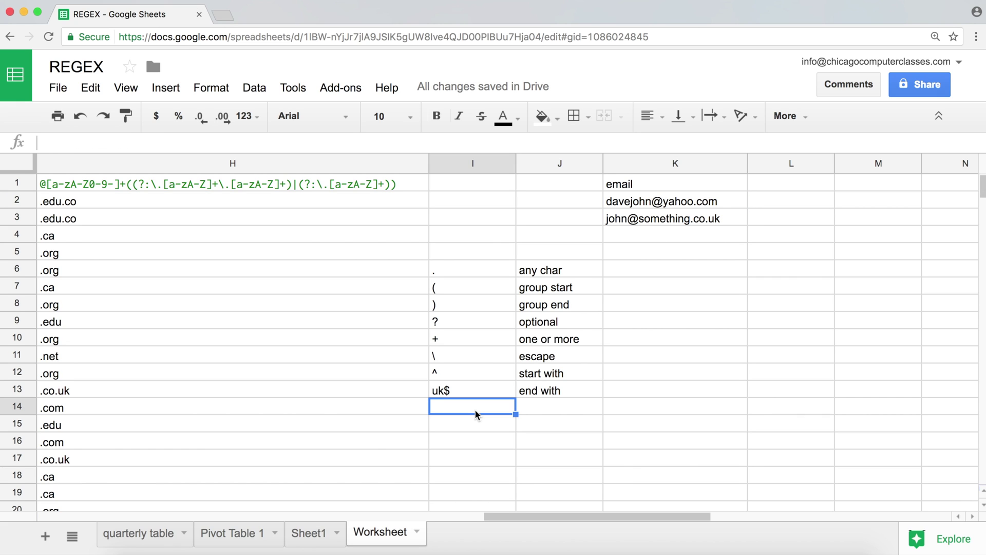
- Enter ?: below uk$ and wrap it in brackets as (?: )
{"action": "type", "text": "?:"}
{"action": "key", "text": "Return"}
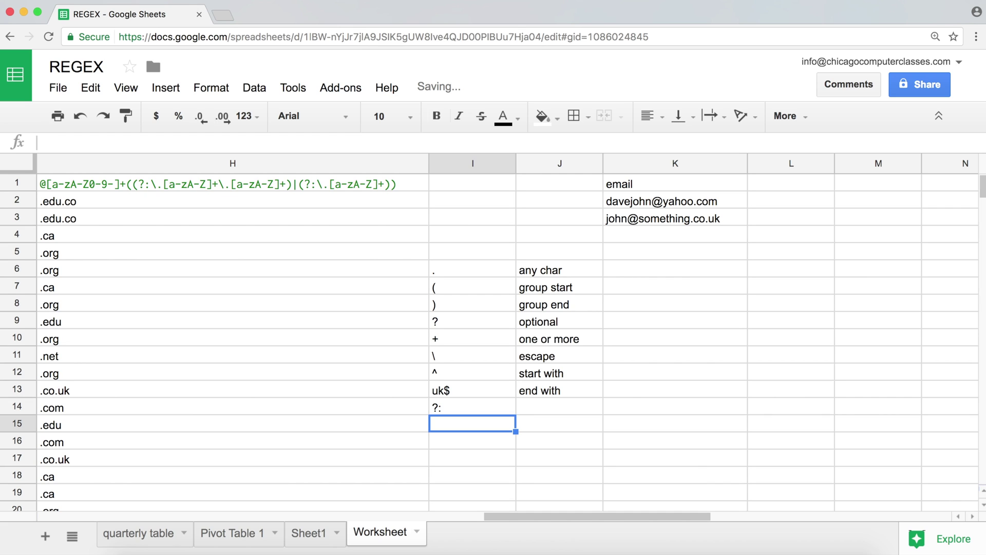
{"action": "left_click", "coordinate": [473, 406]}
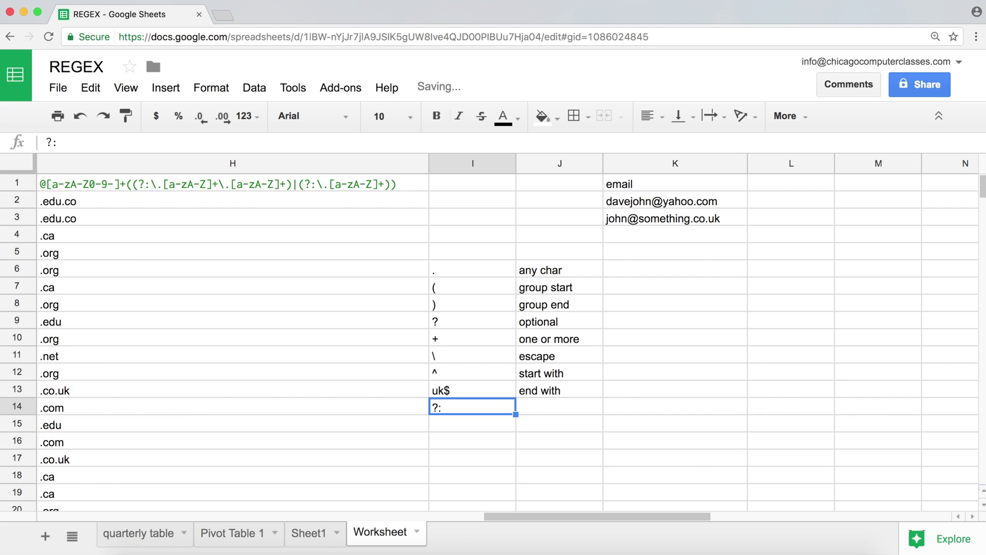
{"action": "left_click", "coordinate": [436, 407]}
{"action": "double_click", "coordinate": [436, 407]}
{"action": "left_click", "coordinate": [430, 410]}
{"action": "left_click", "coordinate": [434, 409]}
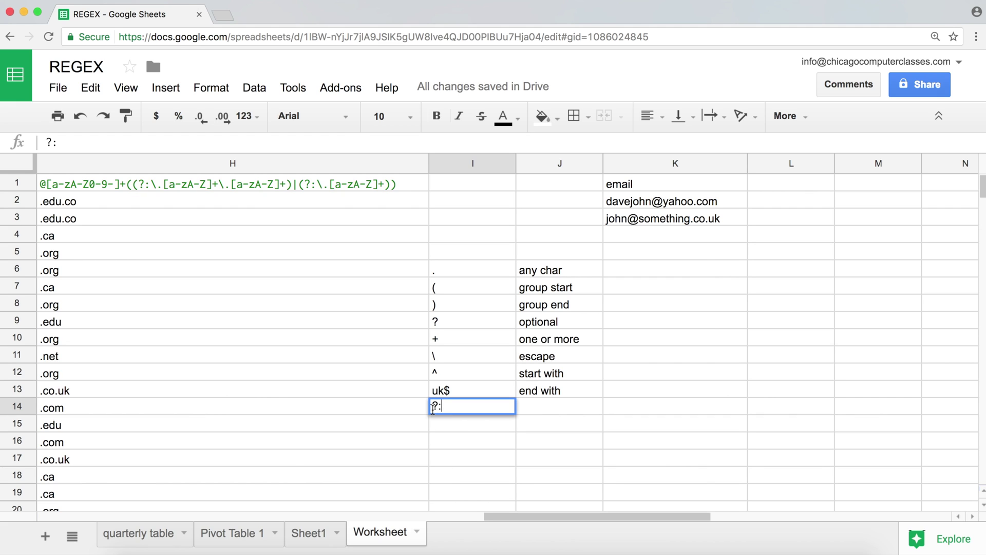
{"action": "key", "text": "Right"}
{"action": "type", "text": "("}
{"action": "key", "text": "End"}
{"action": "type", "text": ")"}
- Remove the extra space inside (?: ) and then clear the entry
{"action": "left_click", "coordinate": [447, 408]}
{"action": "left_click", "coordinate": [451, 407]}
{"action": "key", "text": "BackSpace"}
{"action": "left_click", "coordinate": [469, 409]}
{"action": "key", "text": "BackSpace"}
{"action": "key", "text": "BackSpace"}
{"action": "key", "text": "BackSpace"}
{"action": "key", "text": "BackSpace"}
{"action": "key", "text": "BackSpace"}
- Enter [] in I14, after trying sample contents such as a-zA-Z0-9 inside it
{"action": "type", "text": "[]"}
{"action": "type", "text": "qweasdas123"}
{"action": "type", "text": "12"}
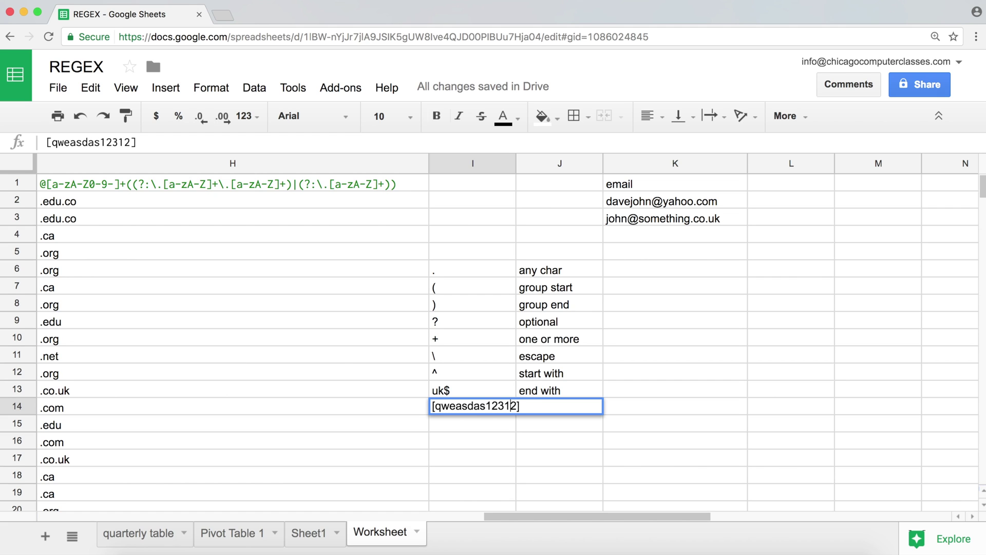
{"action": "key", "text": "BackSpace"}
{"action": "key", "text": "BackSpace"}
{"action": "key", "text": "BackSpace"}
{"action": "key", "text": "BackSpace"}
{"action": "key", "text": "BackSpace"}
{"action": "key", "text": "BackSpace"}
{"action": "key", "text": "BackSpace"}
{"action": "key", "text": "BackSpace"}
{"action": "key", "text": "BackSpace"}
{"action": "key", "text": "BackSpace"}
{"action": "key", "text": "BackSpace"}
{"action": "key", "text": "BackSpace"}
{"action": "key", "text": "BackSpace"}
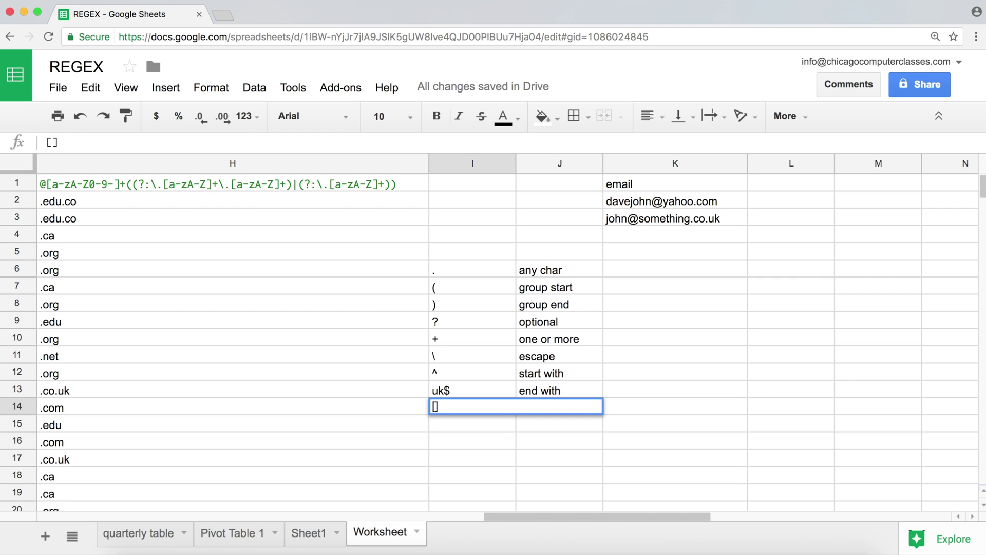
{"action": "type", "text": "a-zA-Z0-9"}
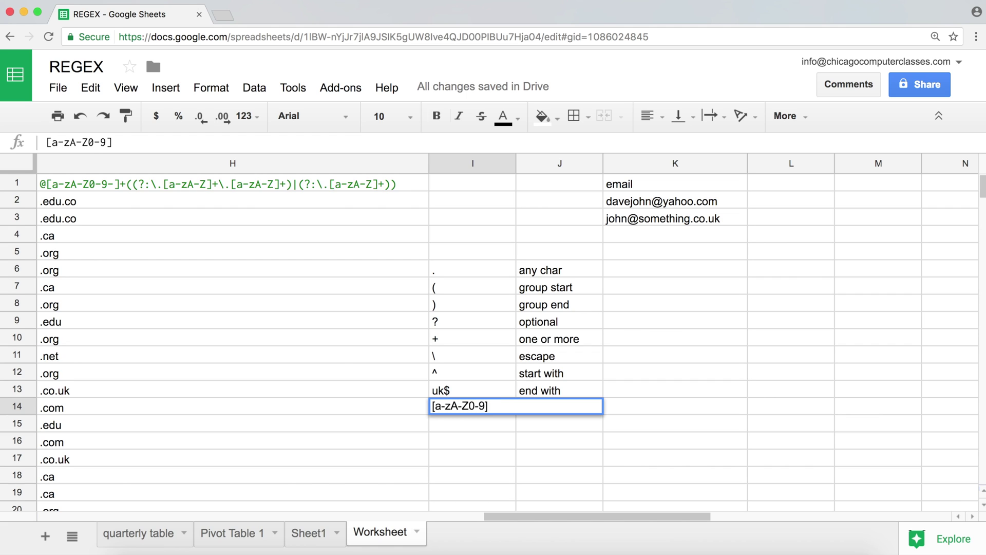
{"action": "key", "text": "BackSpace"}
{"action": "key", "text": "BackSpace"}
{"action": "key", "text": "BackSpace"}
{"action": "key", "text": "BackSpace"}
{"action": "key", "text": "BackSpace"}
{"action": "key", "text": "BackSpace"}
{"action": "key", "text": "BackSpace"}
{"action": "key", "text": "BackSpace"}
{"action": "key", "text": "BackSpace"}
{"action": "key", "text": "Return"}
- Add | in I15 with the description 'or' in J15
{"action": "type", "text": "|"}
{"action": "key", "text": "Tab"}
{"action": "type", "text": "or"}
{"action": "key", "text": "Return"}
{"action": "left_click", "coordinate": [473, 440]}
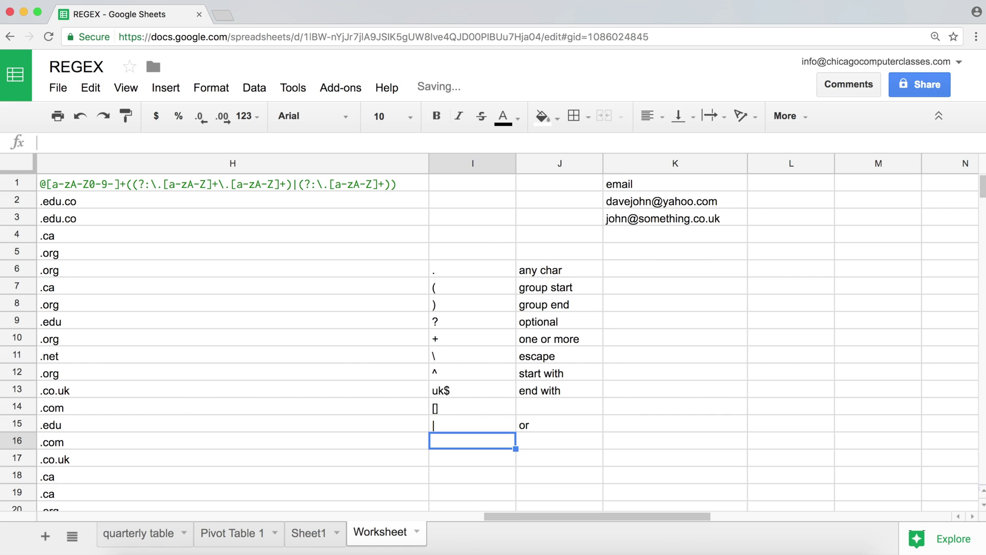
{"action": "key", "text": "Up"}
{"action": "key", "text": "Up"}
{"action": "key", "text": "Up"}
{"action": "key", "text": "Up"}
{"action": "key", "text": "Up"}
{"action": "key", "text": "Up"}
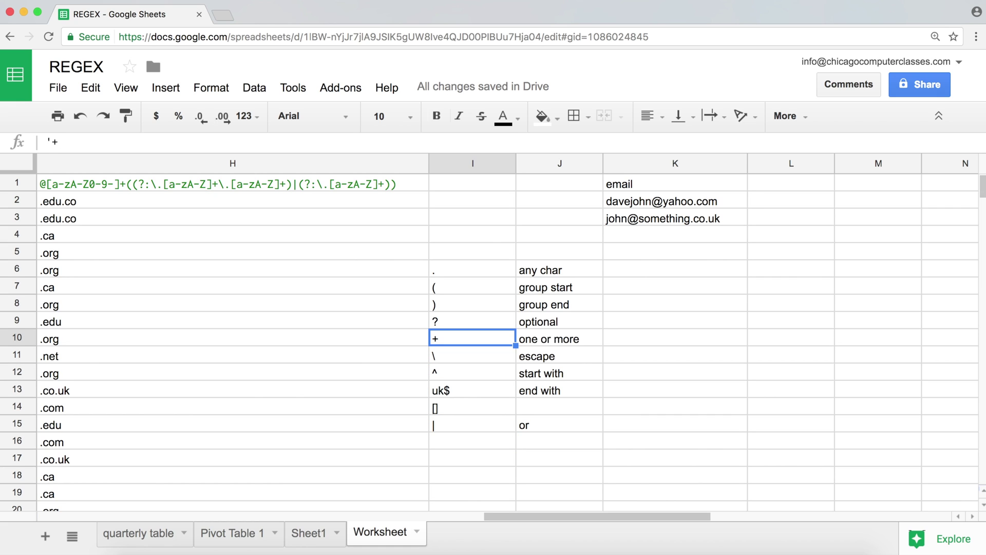
{"action": "key", "text": "Up"}
{"action": "key", "text": "Up"}
{"action": "key", "text": "Up"}
{"action": "key", "text": "Up"}
{"action": "key", "text": "Down"}
{"action": "key", "text": "Down"}
{"action": "key", "text": "Down"}
{"action": "key", "text": "Down"}
{"action": "key", "text": "Down"}
{"action": "key", "text": "Down"}
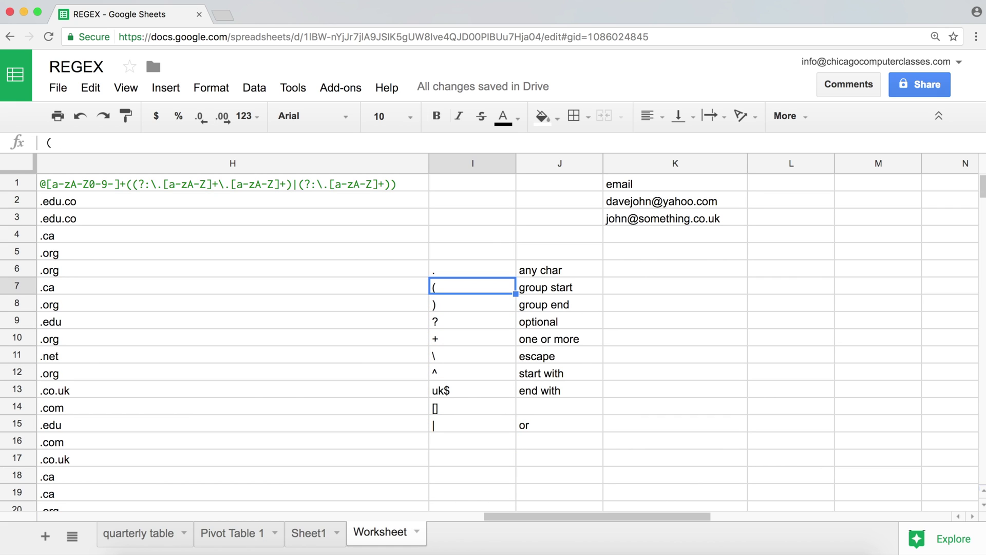
{"action": "key", "text": "Down"}
{"action": "key", "text": "Down"}
{"action": "key", "text": "Down"}
{"action": "key", "text": "Down"}
{"action": "left_click", "coordinate": [472, 200]}
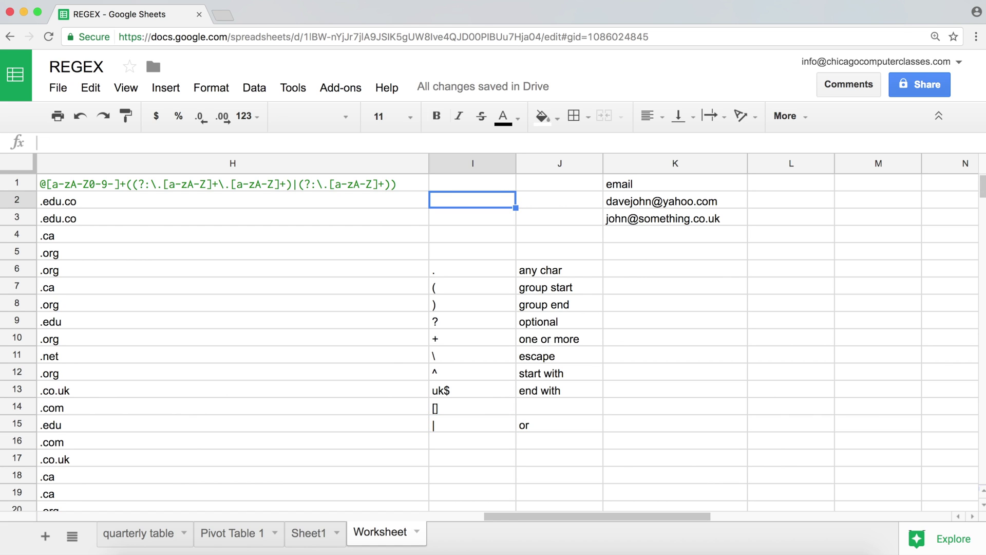
{"action": "key", "text": "Left"}
{"action": "key", "text": "Up"}
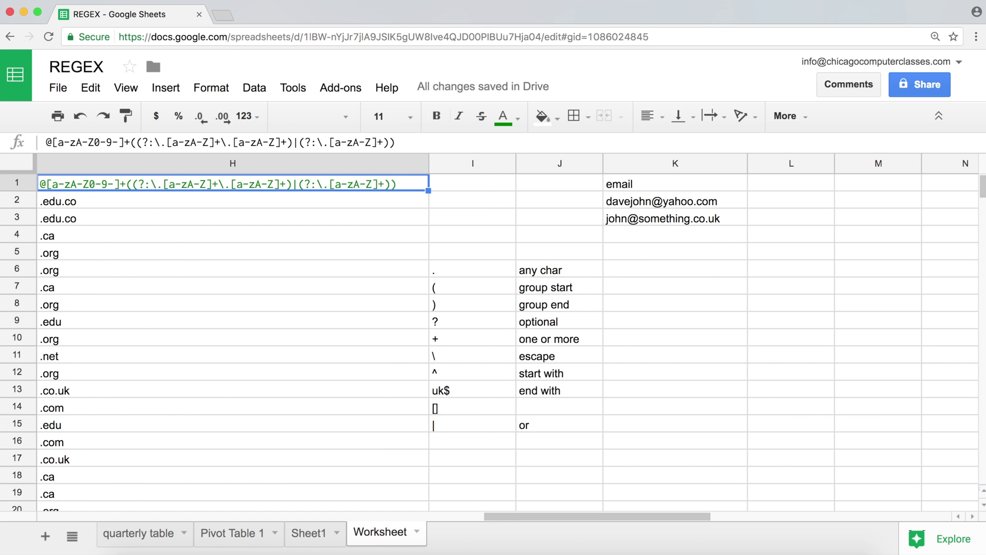